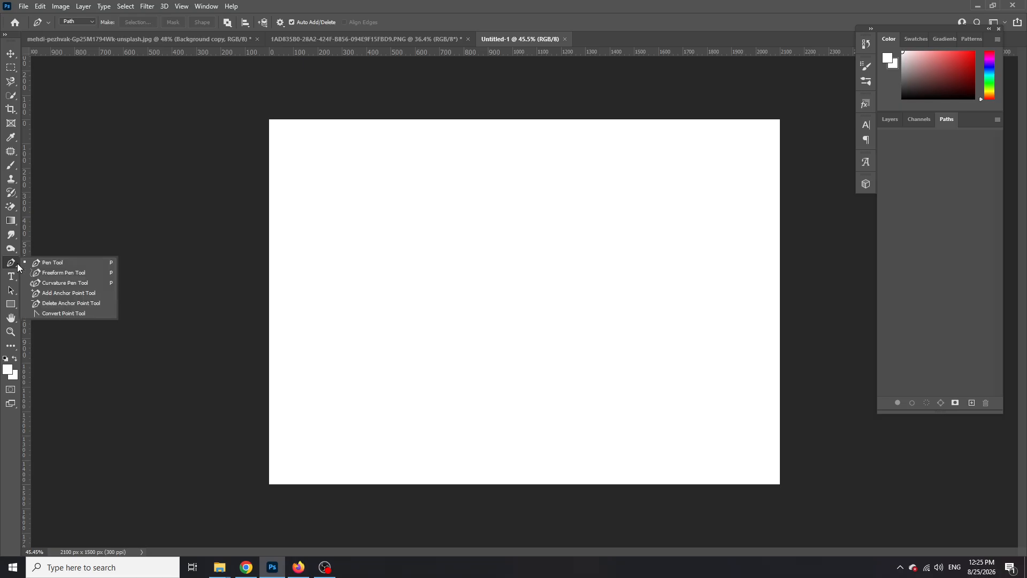
Select the Pen tool from the toolbar, in Path mode
click(48, 263)
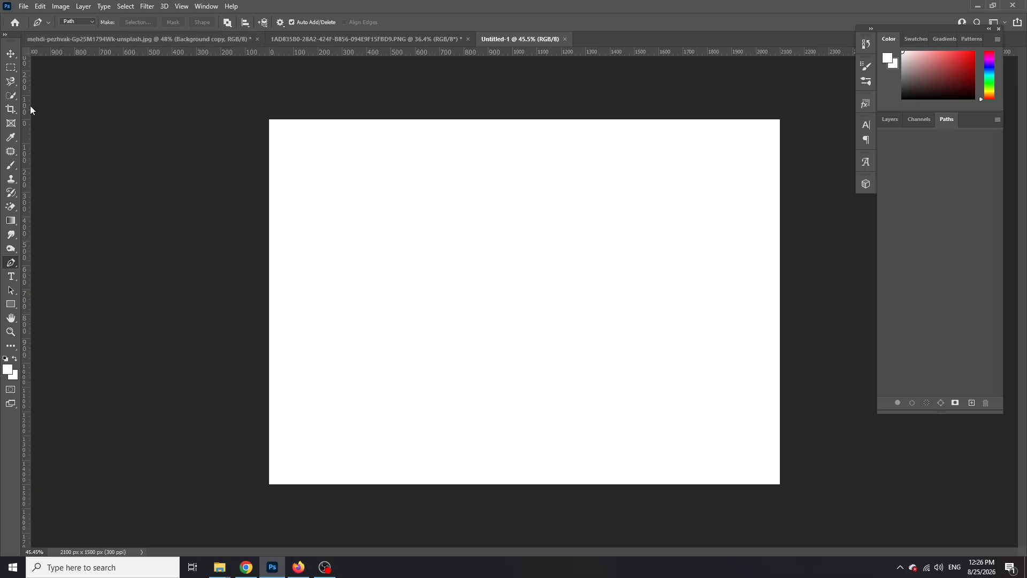
Keep the standard Pen tool and switch its drawing mode from Path to Shape
right_click(15, 262)
click(49, 263)
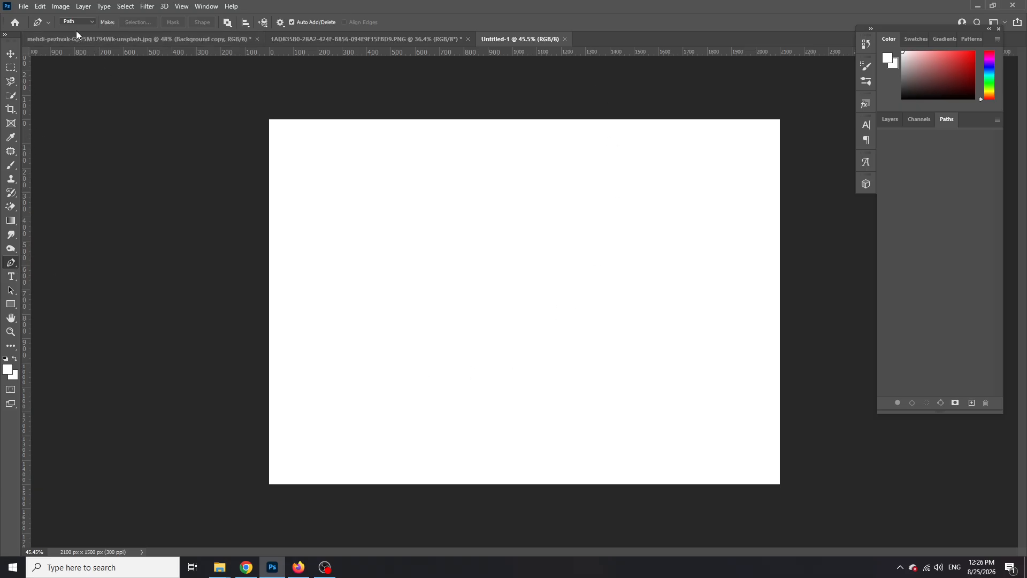
click(49, 22)
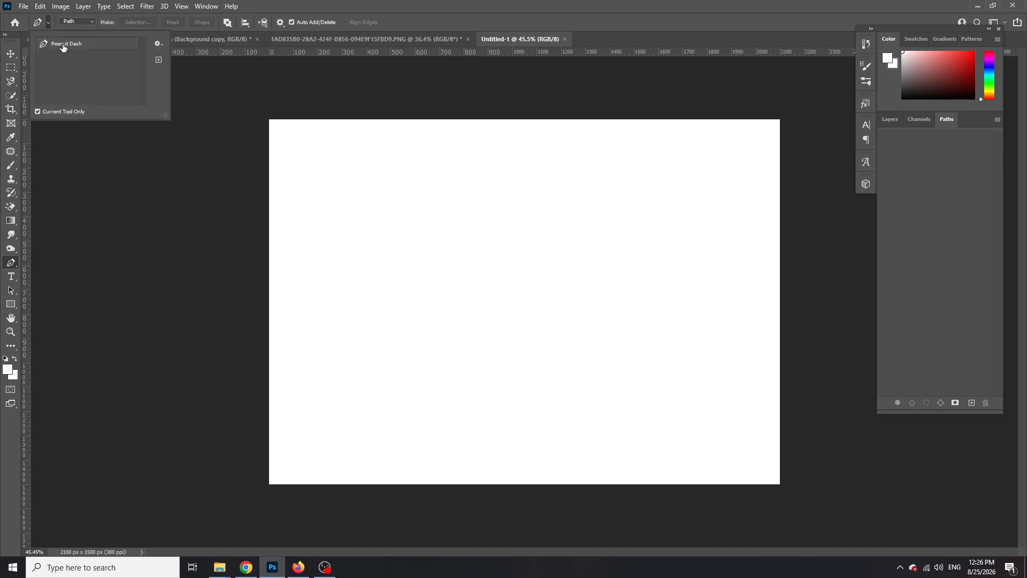
click(84, 26)
click(95, 22)
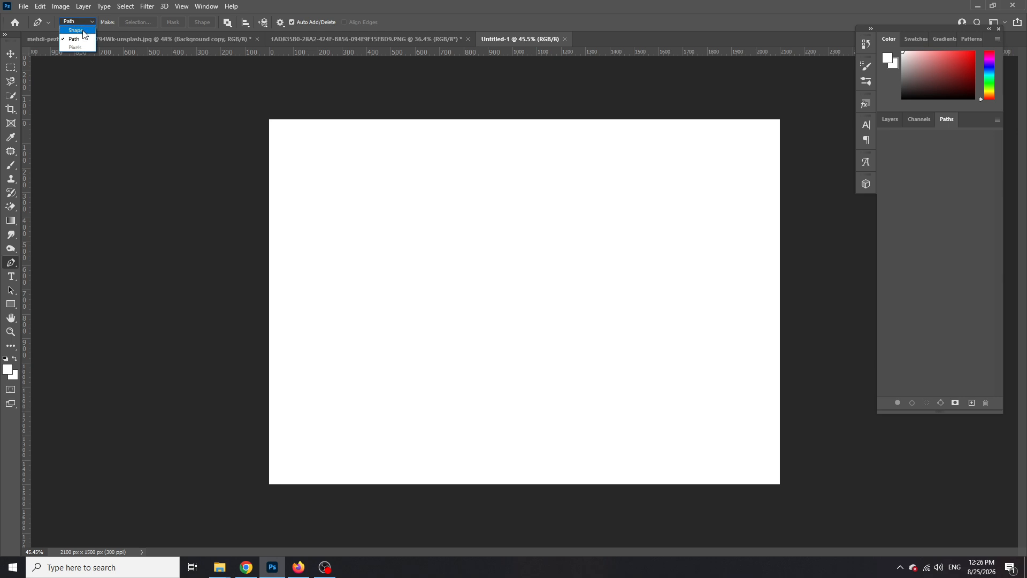
click(76, 30)
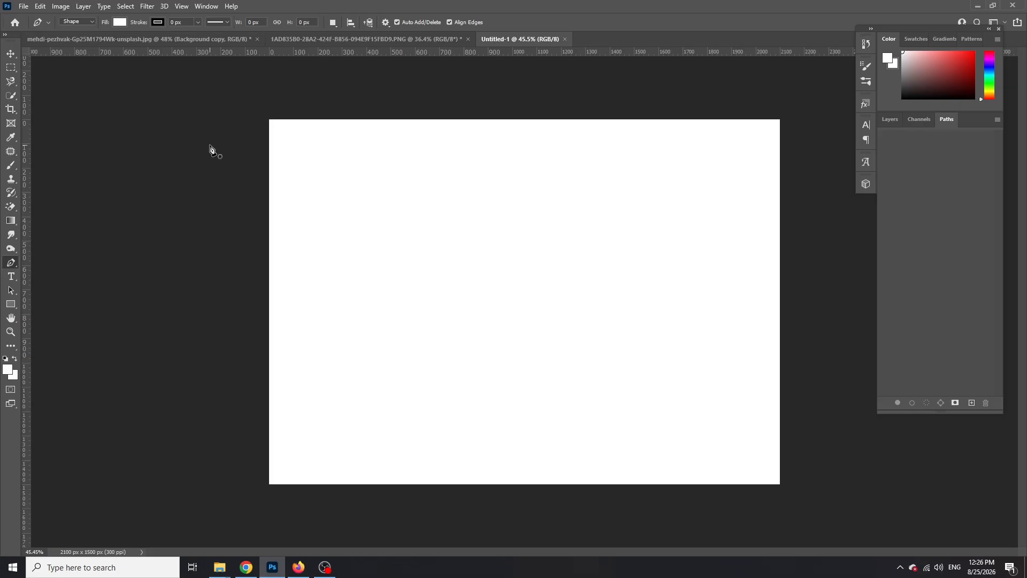
Set the shape fill colour to red
click(120, 22)
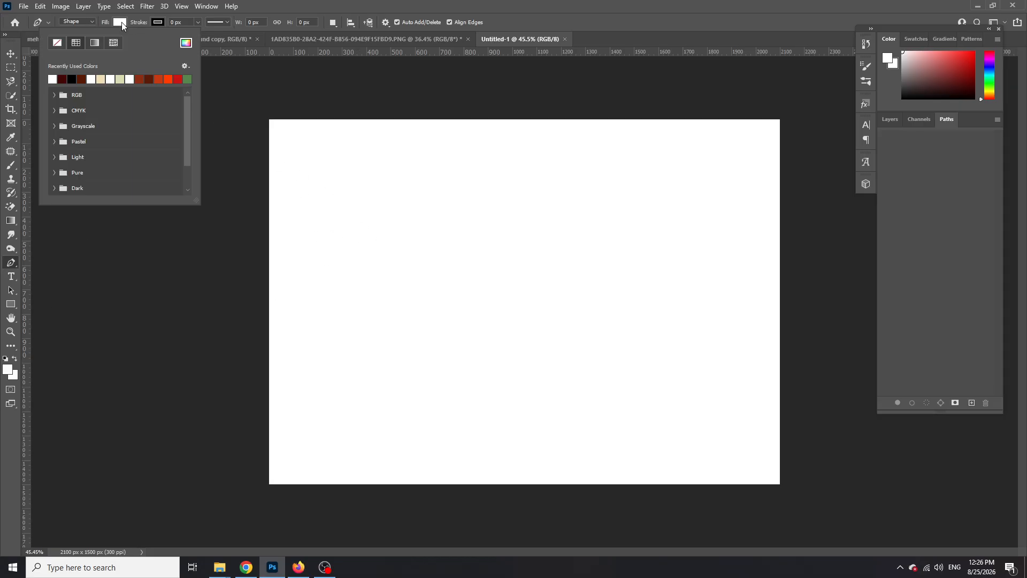
click(158, 79)
click(291, 169)
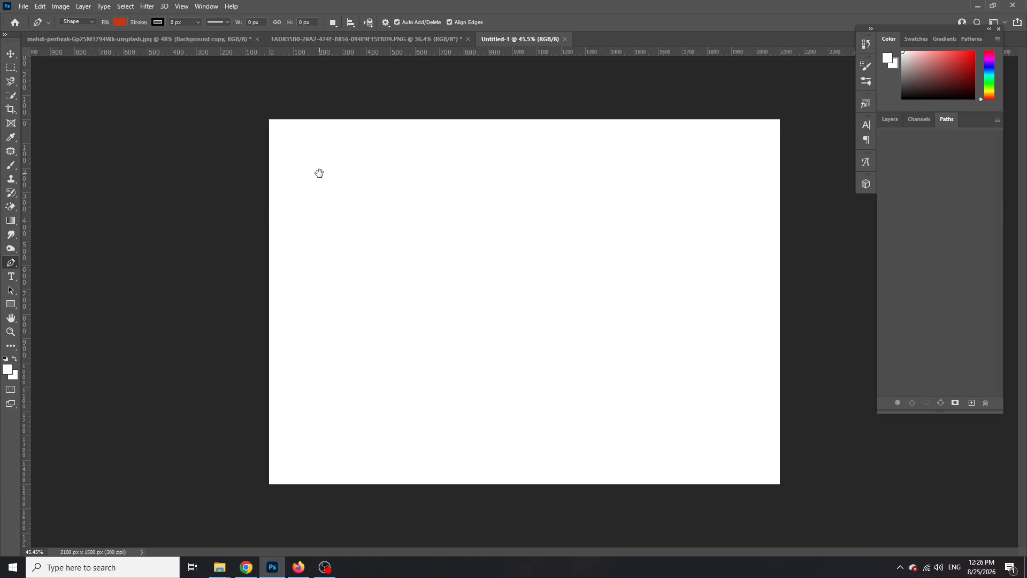
Place the polygon's first two anchors, replacing an accidental curved second anchor with a straight one
click(411, 197)
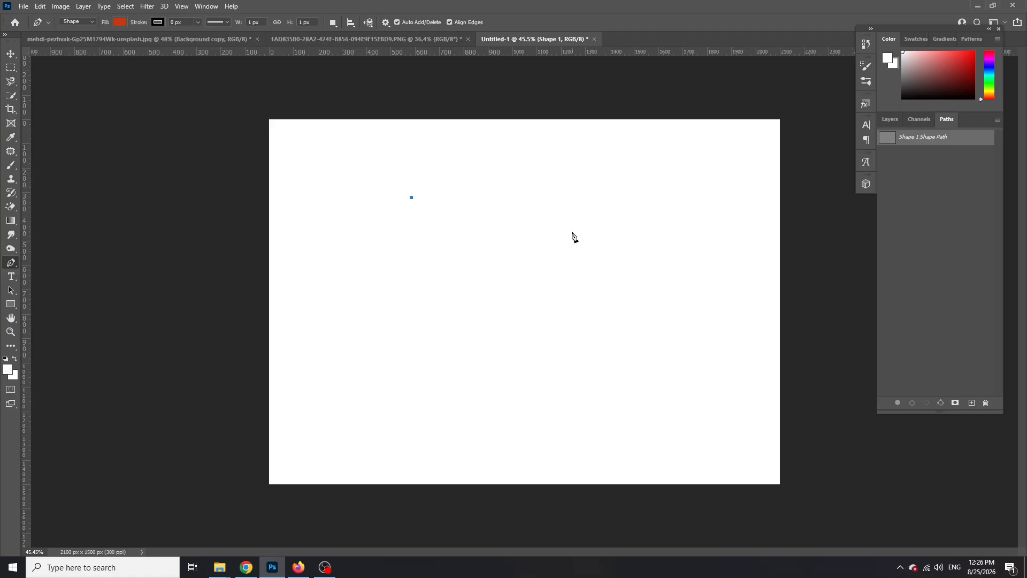
click(625, 261)
drag(625, 262, 629, 267)
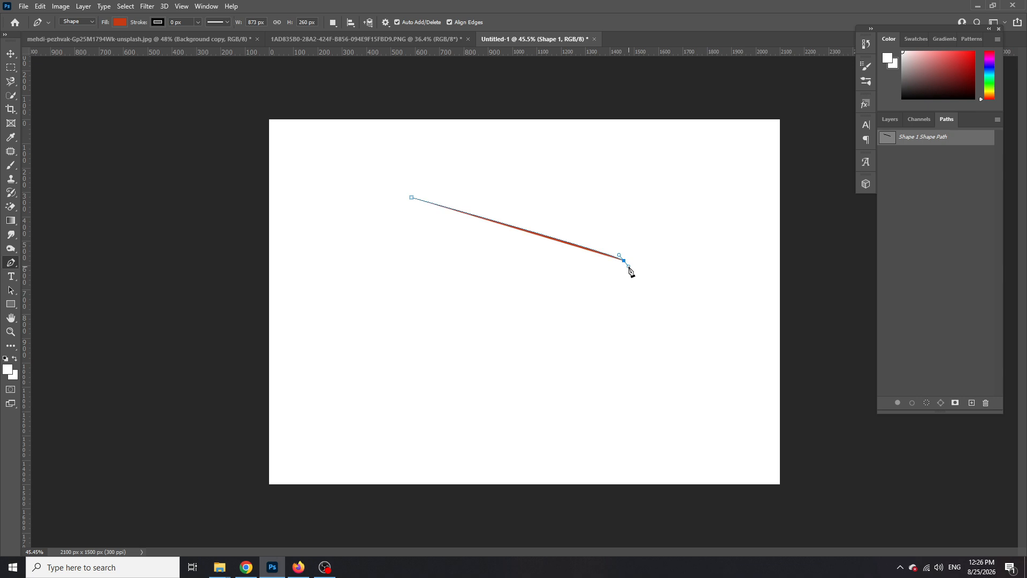
key(ctrl+z)
click(630, 259)
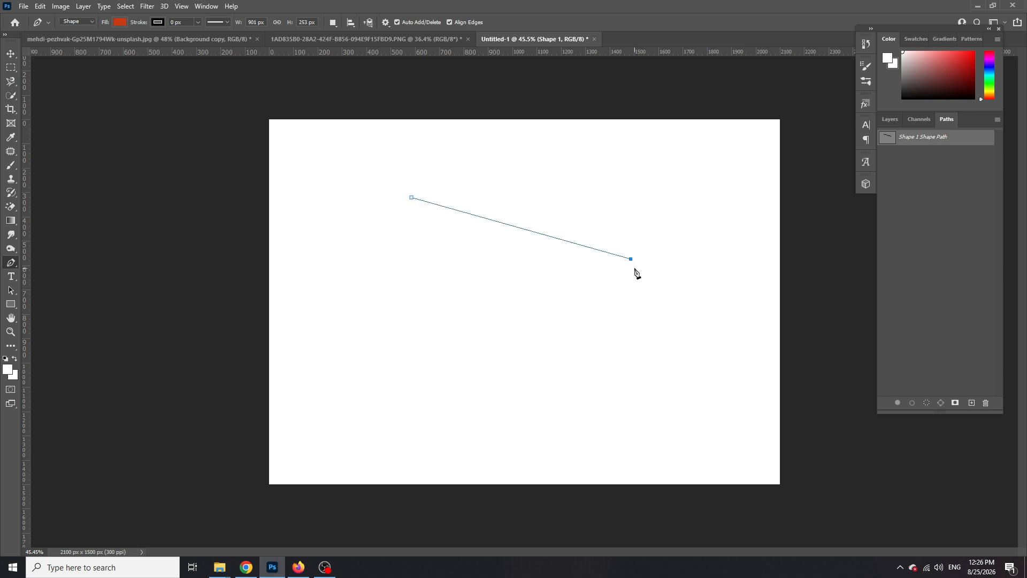
Add corners along the bottom and up the left side to complete the polygon
click(608, 325)
click(565, 344)
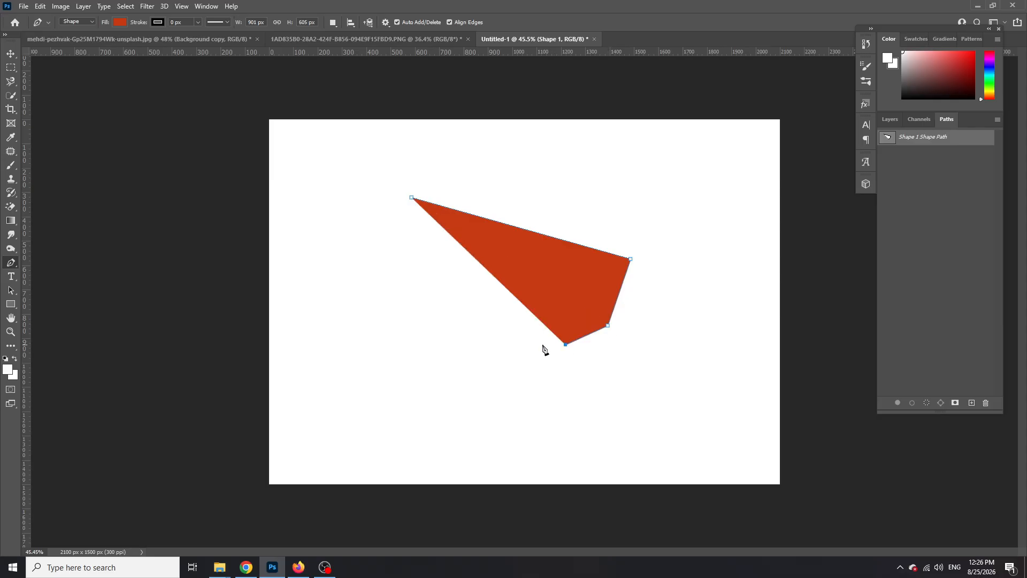
click(472, 338)
click(421, 303)
click(403, 265)
click(395, 228)
click(393, 203)
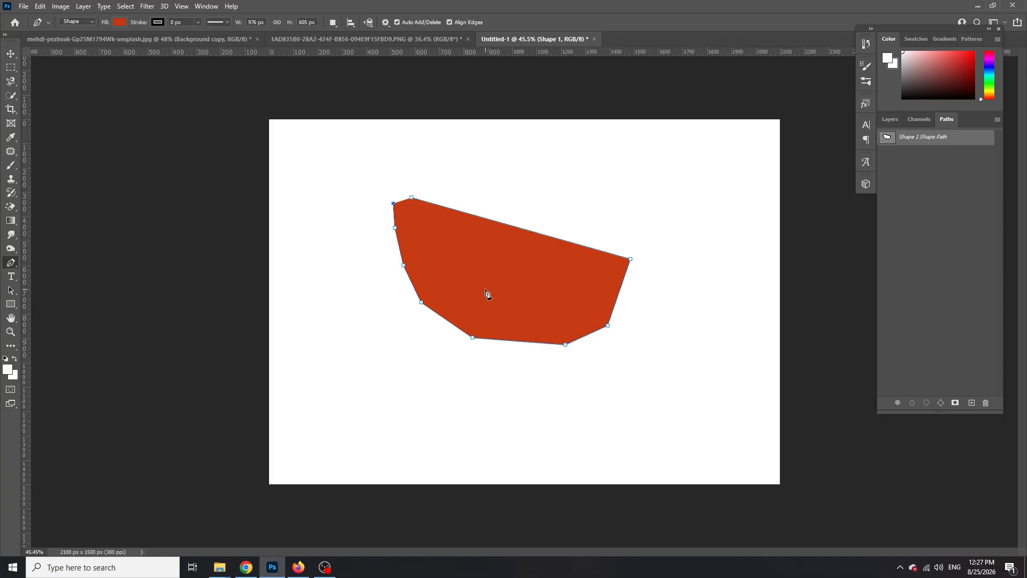
click(89, 24)
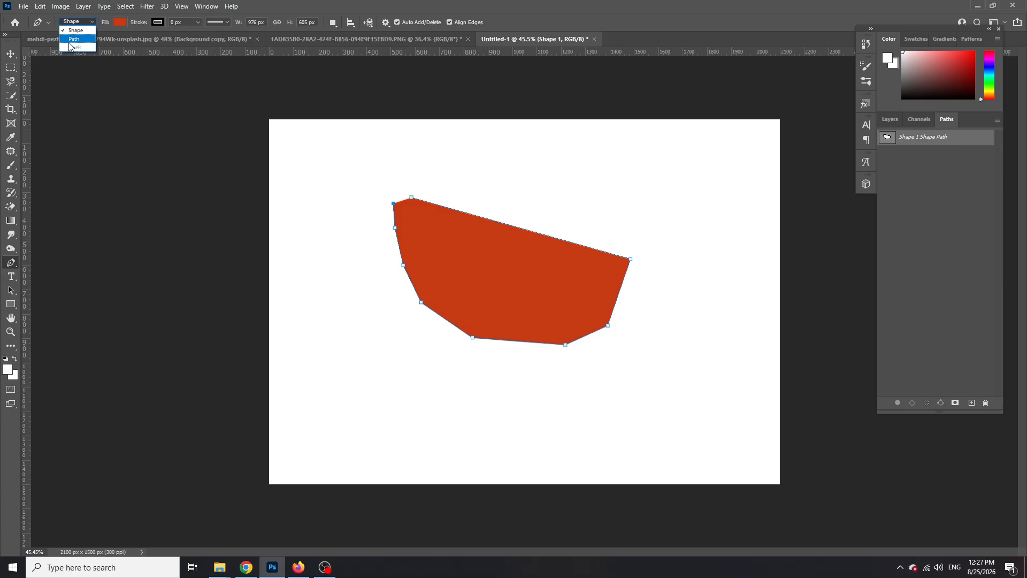
click(89, 32)
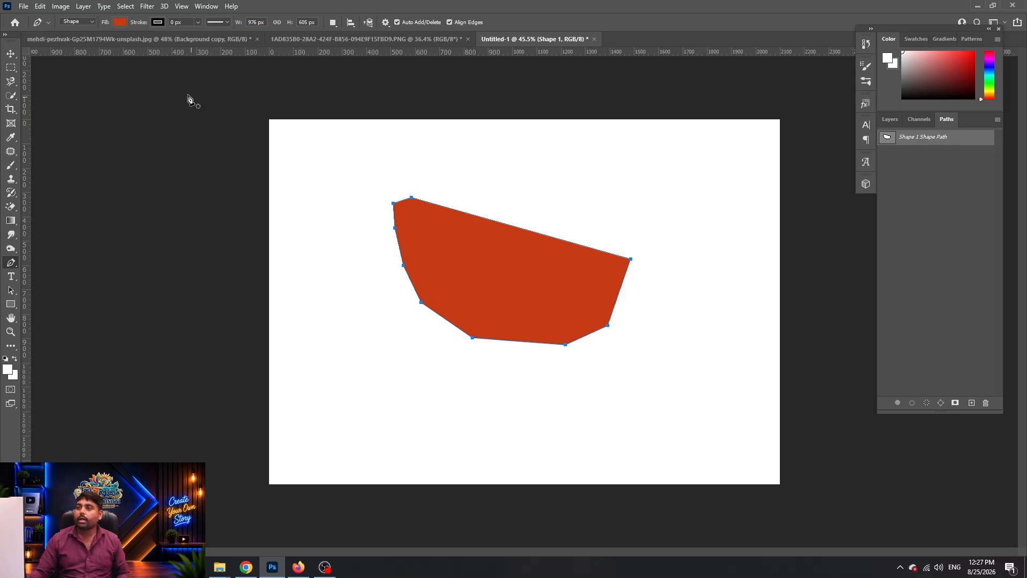
Draw a closed four-sided red shape at the upper right
click(551, 199)
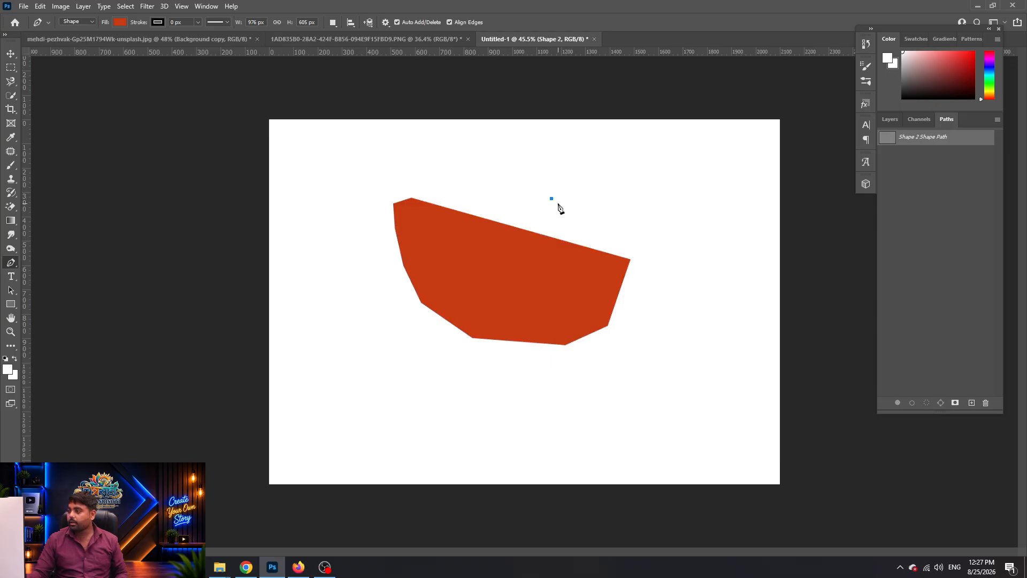
click(726, 234)
click(666, 144)
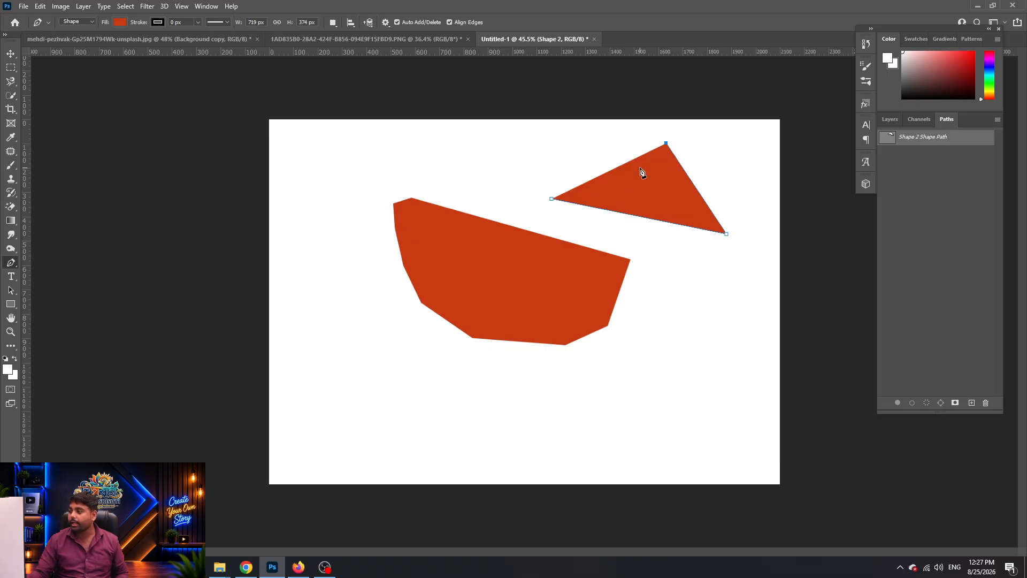
click(557, 158)
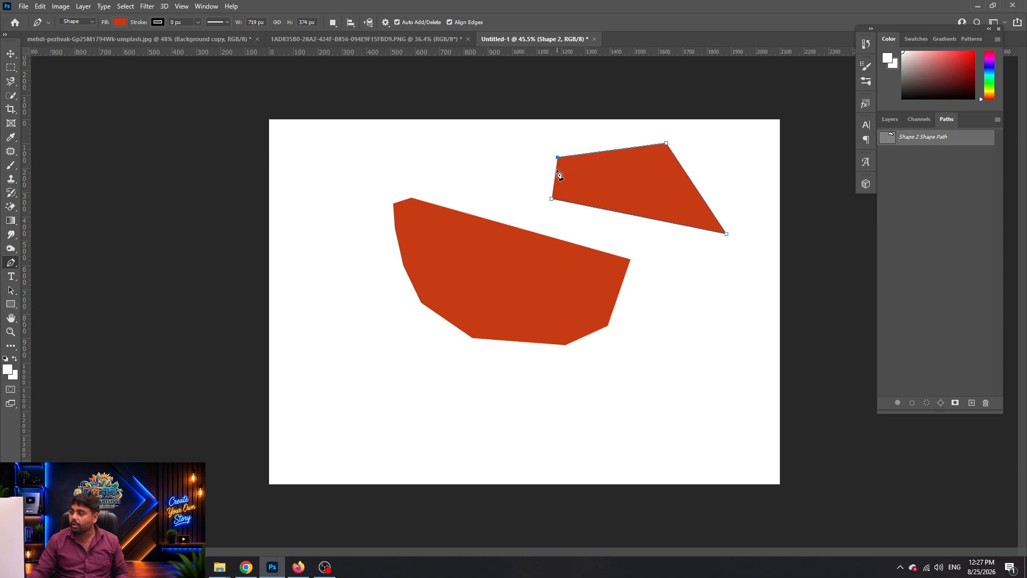
click(552, 200)
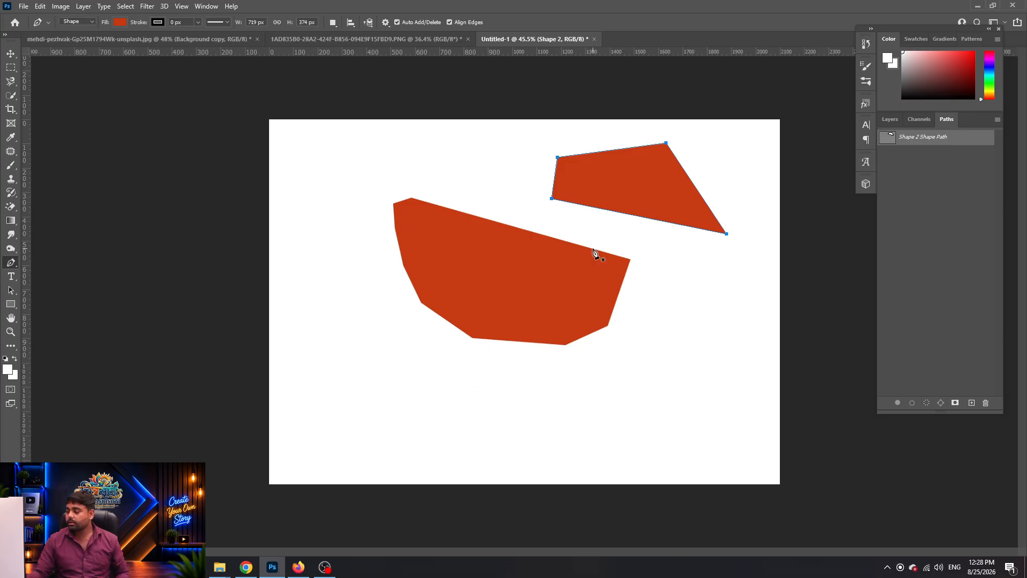
key(Return)
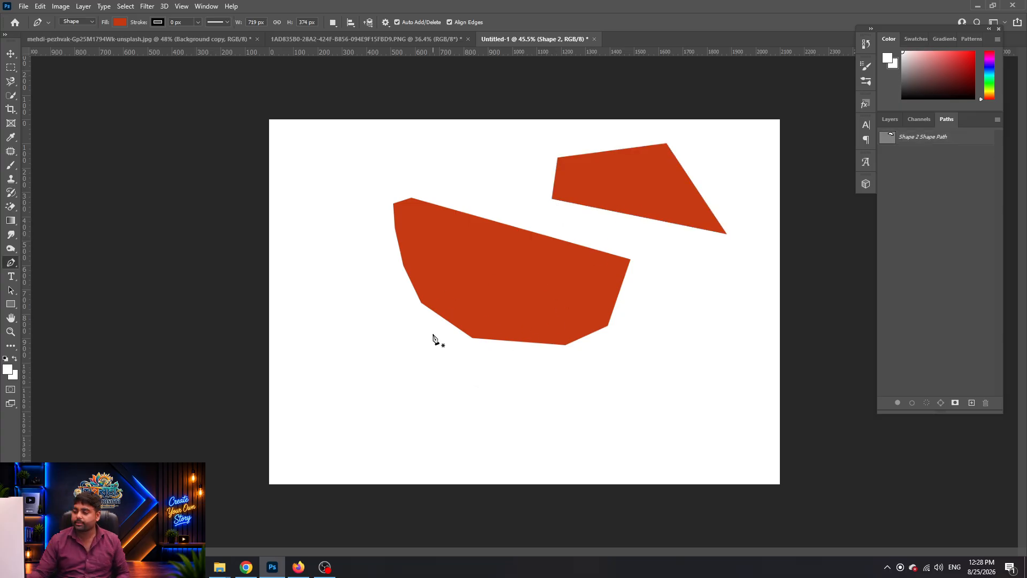
Draw a red triangle at the lower left and nudge it down-left with the Move tool
click(315, 447)
click(404, 322)
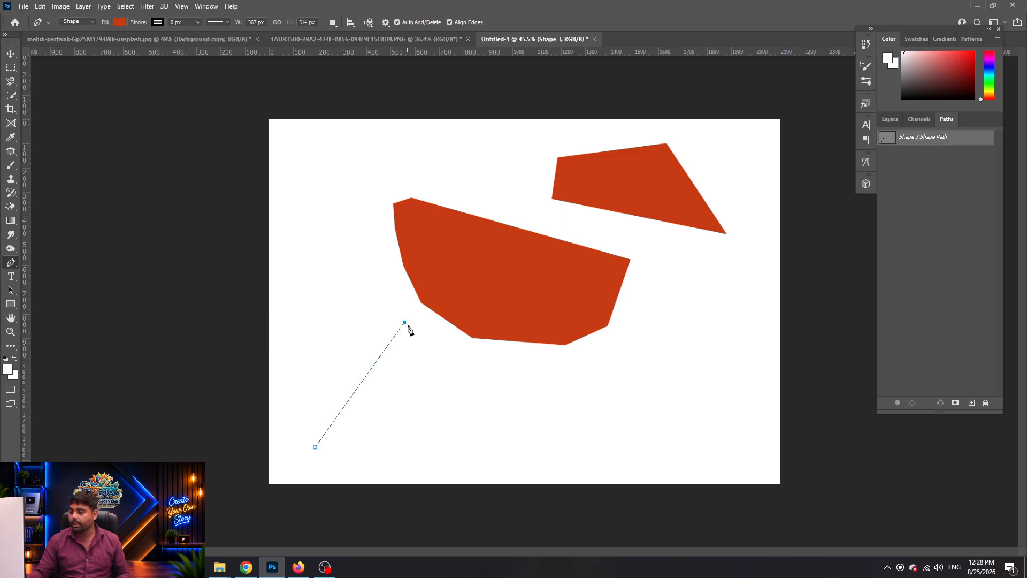
click(470, 421)
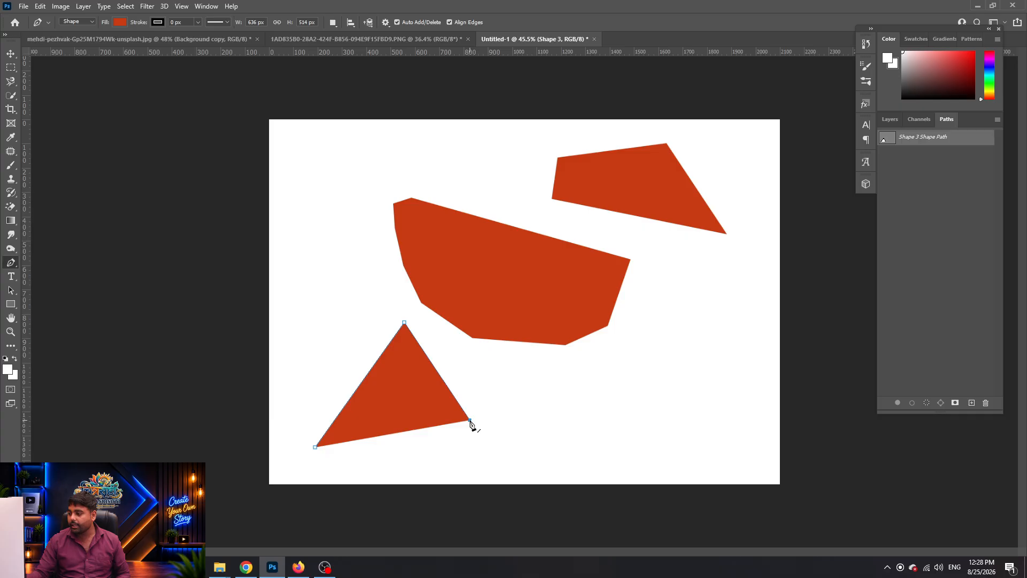
click(315, 448)
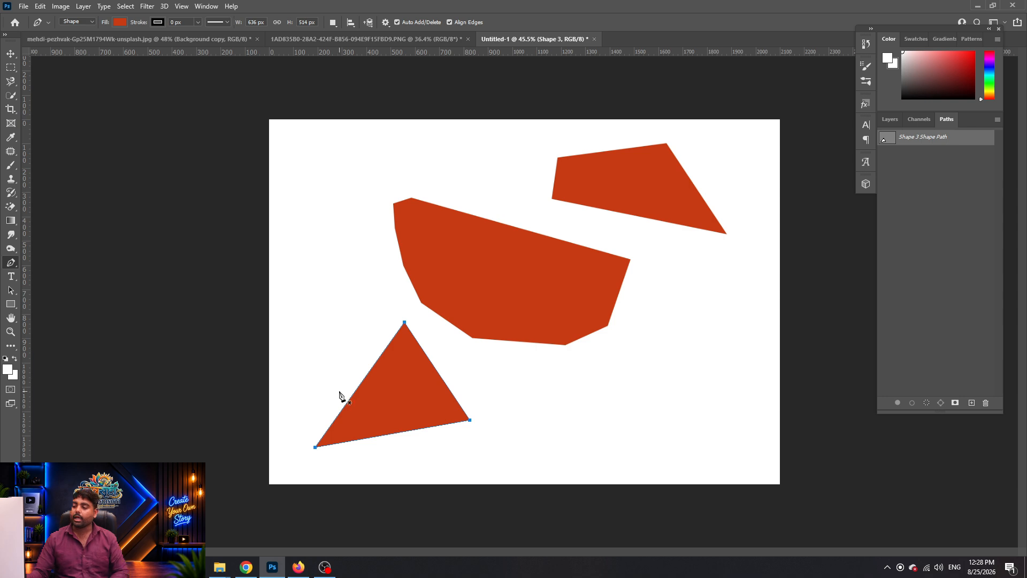
key(Return)
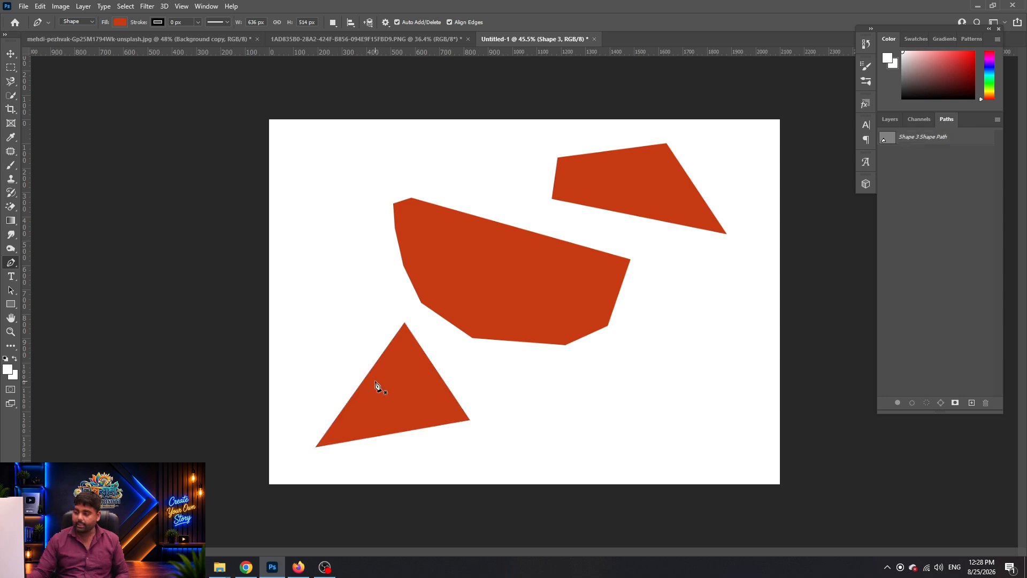
key(v)
mouse_move(396, 399)
mouse_down()
mouse_move(350, 405)
mouse_move(380, 409)
mouse_up()
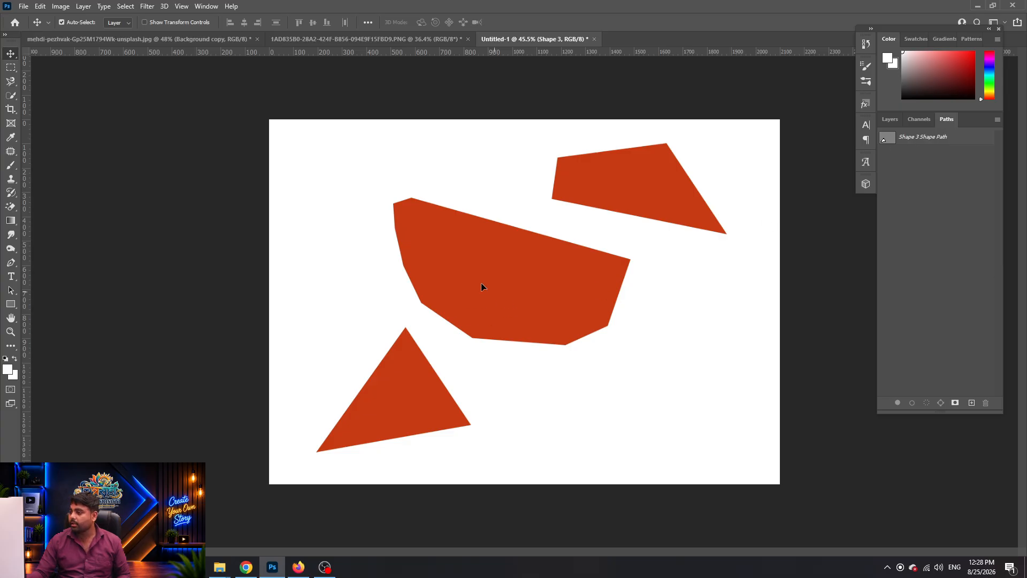
Nudge the polygon, upper-right shape and triangle into place, then remove the shapes
drag(481, 287, 473, 269)
mouse_move(664, 189)
mouse_down()
mouse_move(634, 180)
mouse_move(658, 187)
mouse_up()
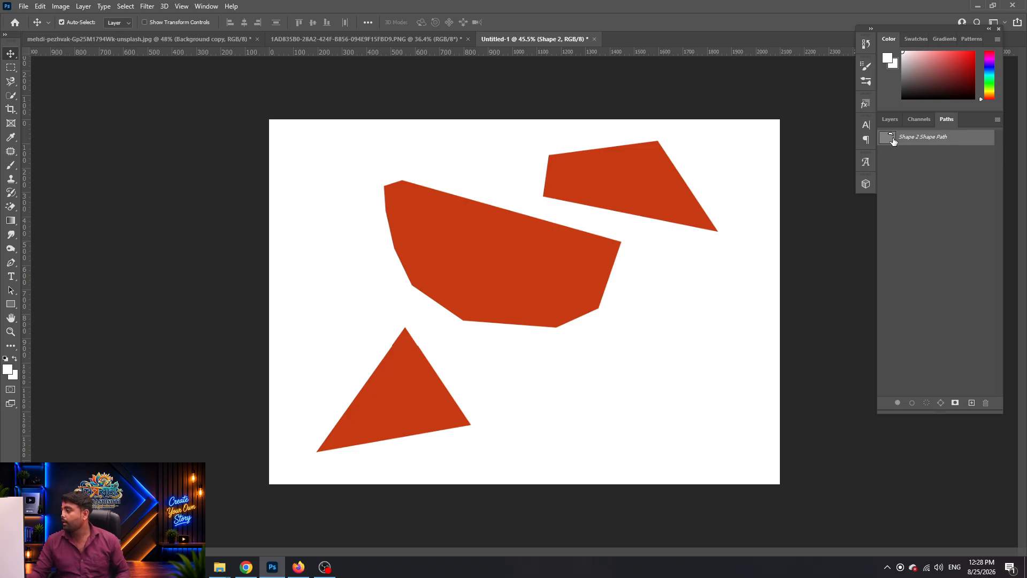
drag(629, 191, 650, 185)
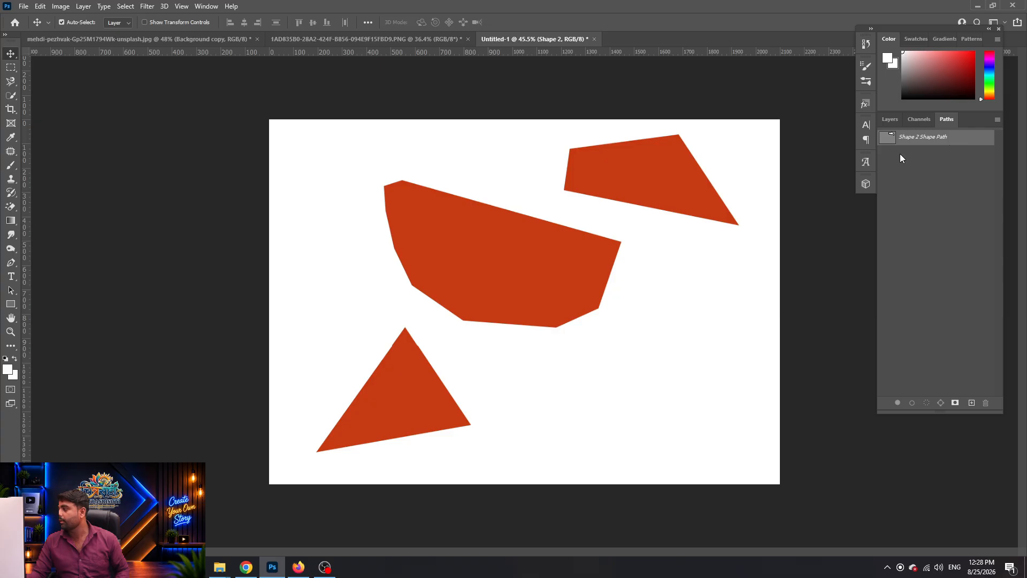
drag(546, 267, 506, 274)
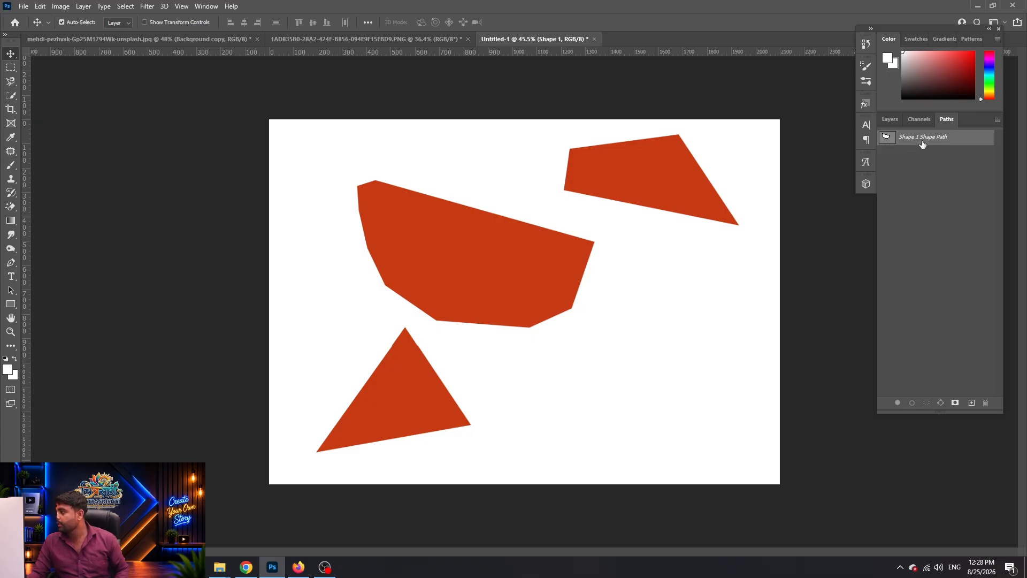
drag(528, 272, 542, 264)
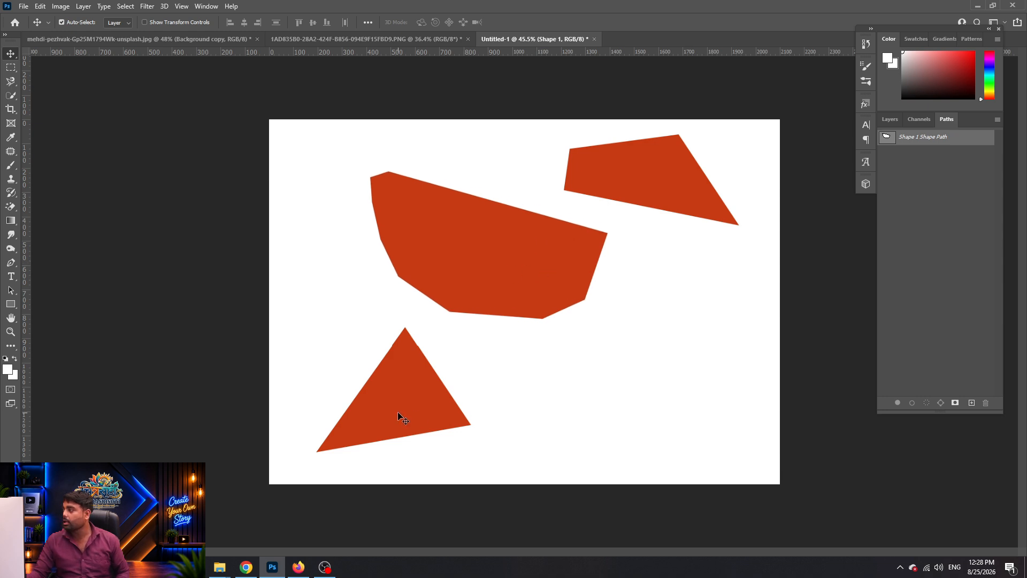
drag(398, 413, 393, 403)
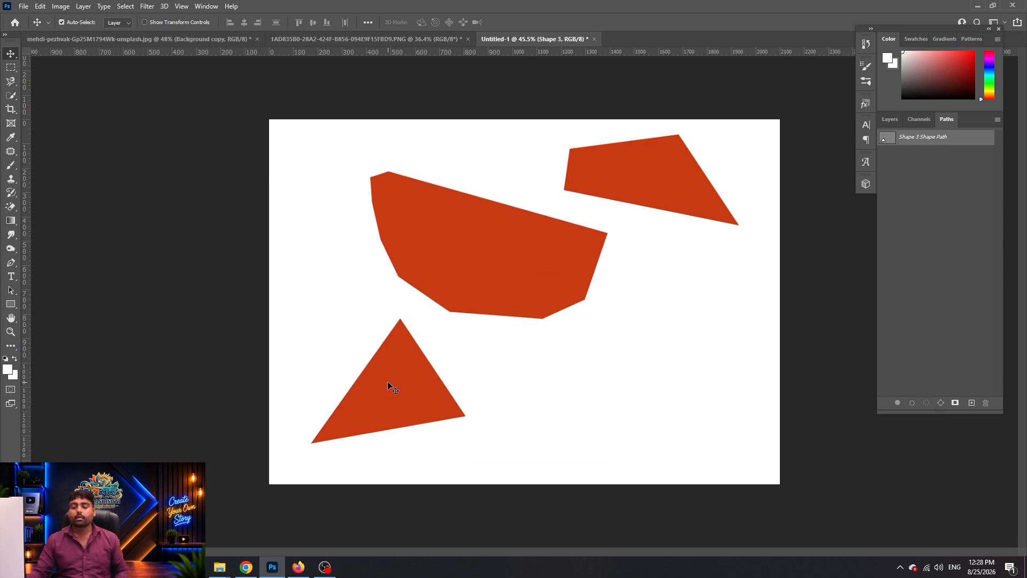
key(Delete)
key(Delete)
key(Delete)
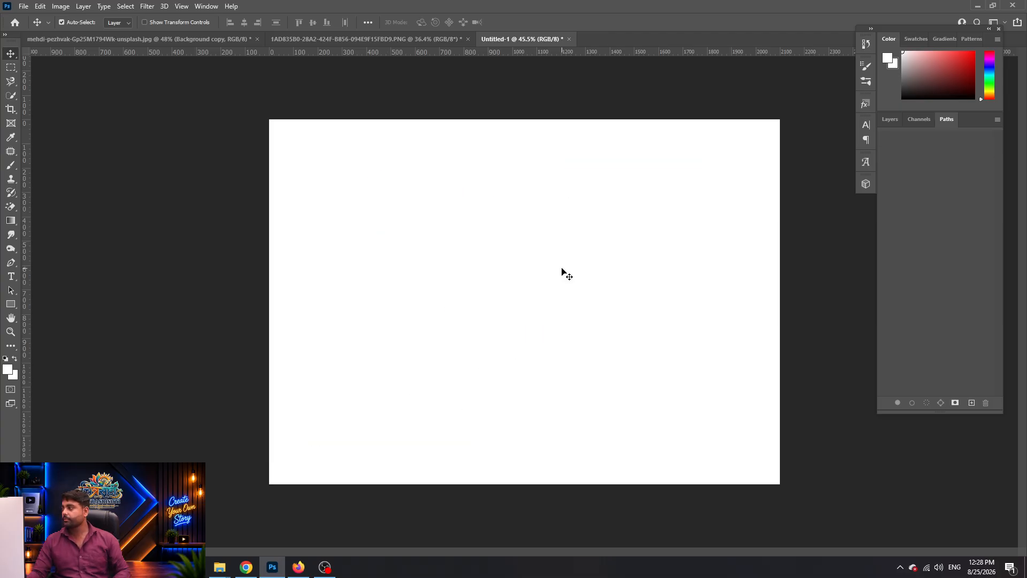
Add a new layer and set the Pen shape fill to green
click(890, 119)
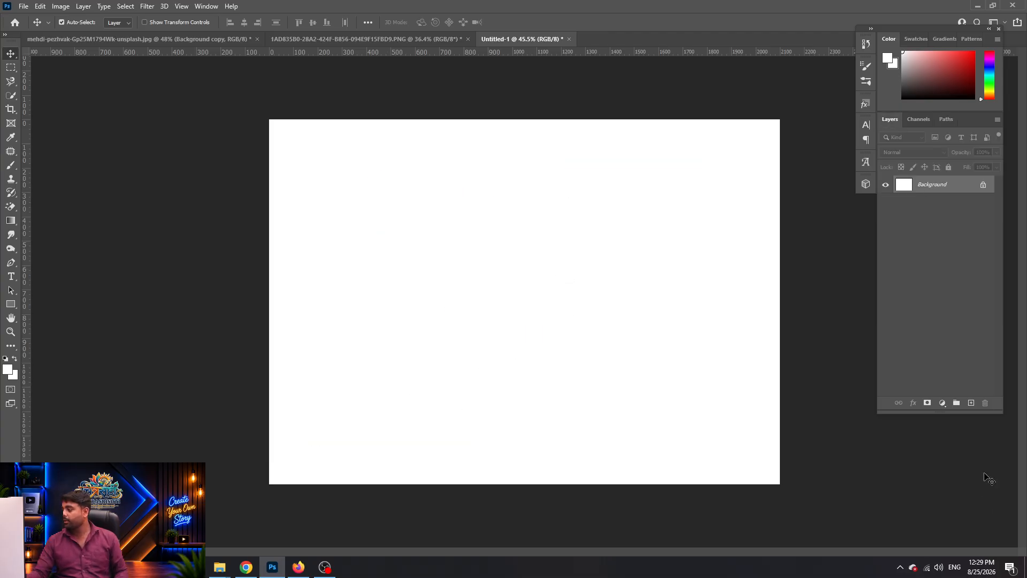
click(970, 402)
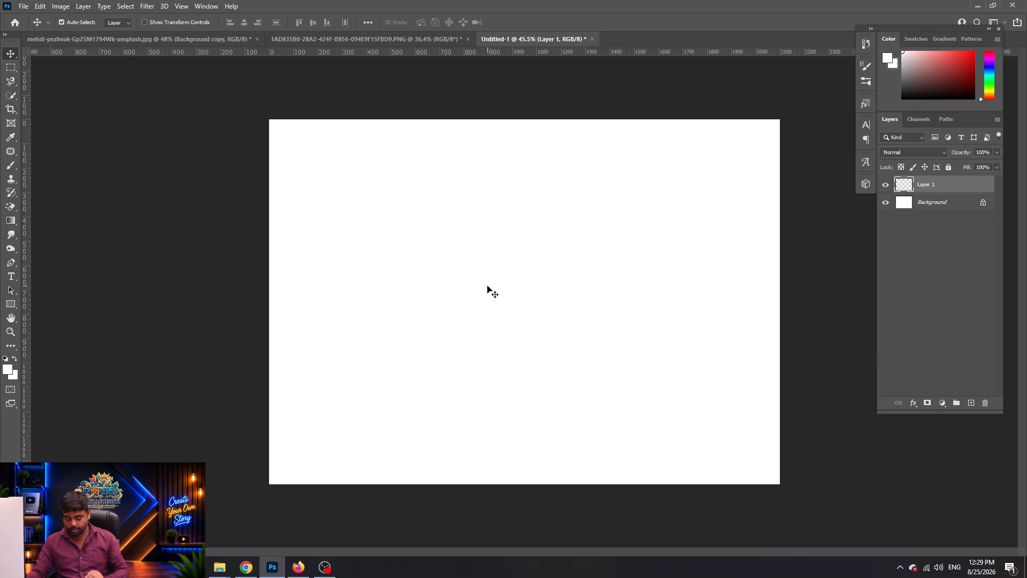
key(p)
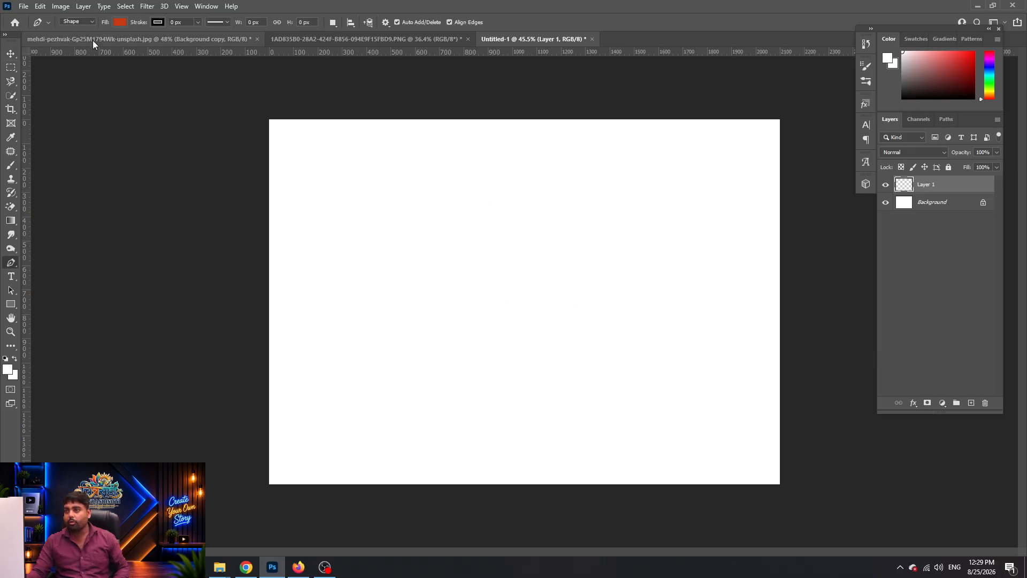
click(120, 22)
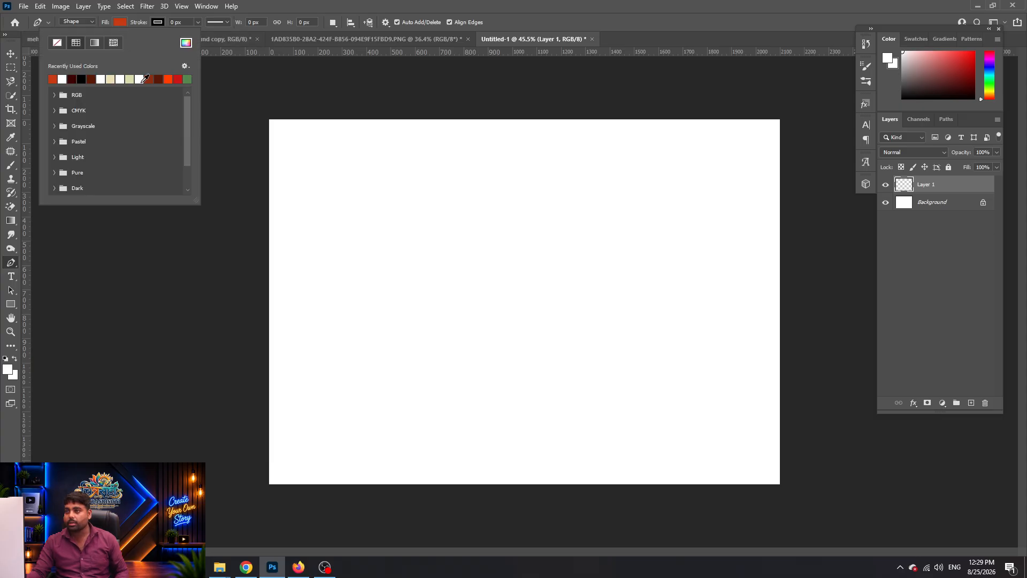
click(187, 80)
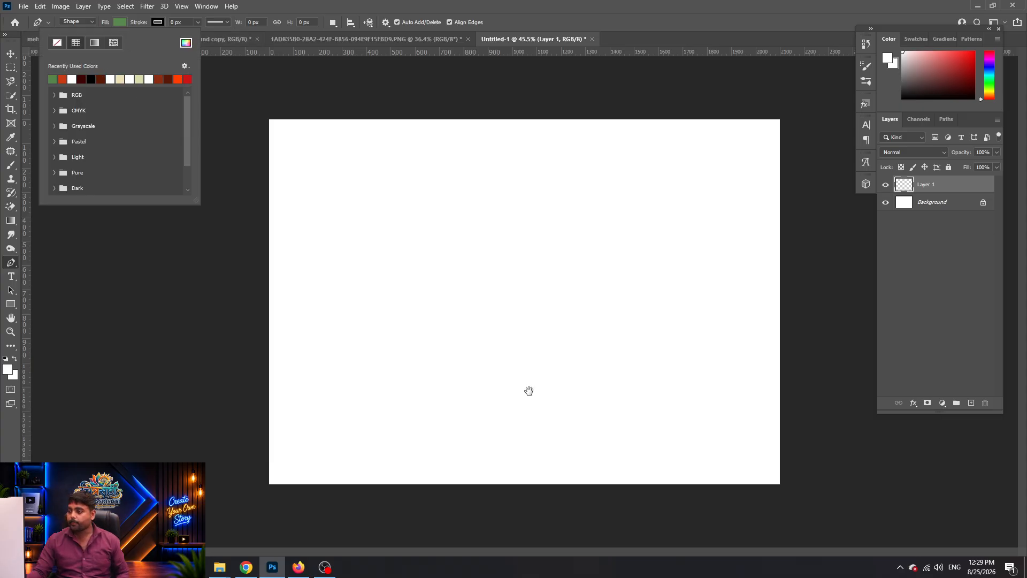
click(398, 320)
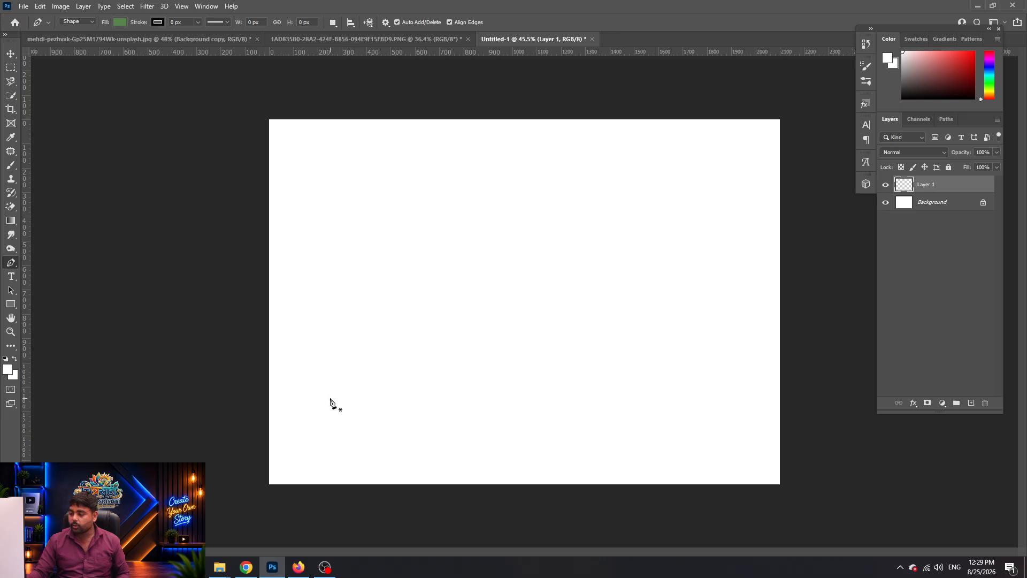
Draw a closed curved leaf shape using dragged curve anchors
click(382, 248)
click(639, 328)
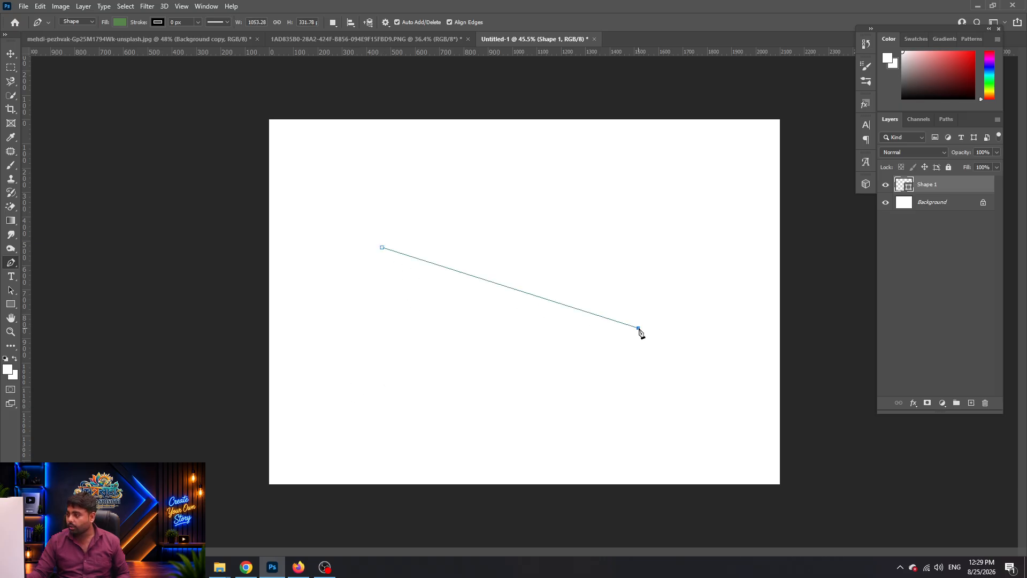
drag(639, 330, 652, 342)
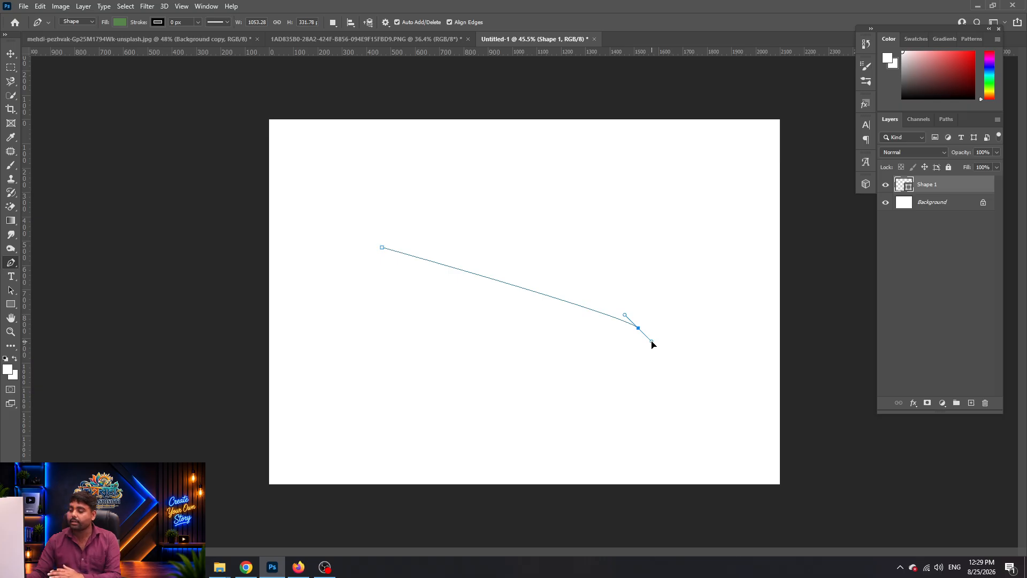
drag(651, 344, 678, 370)
drag(674, 383, 673, 381)
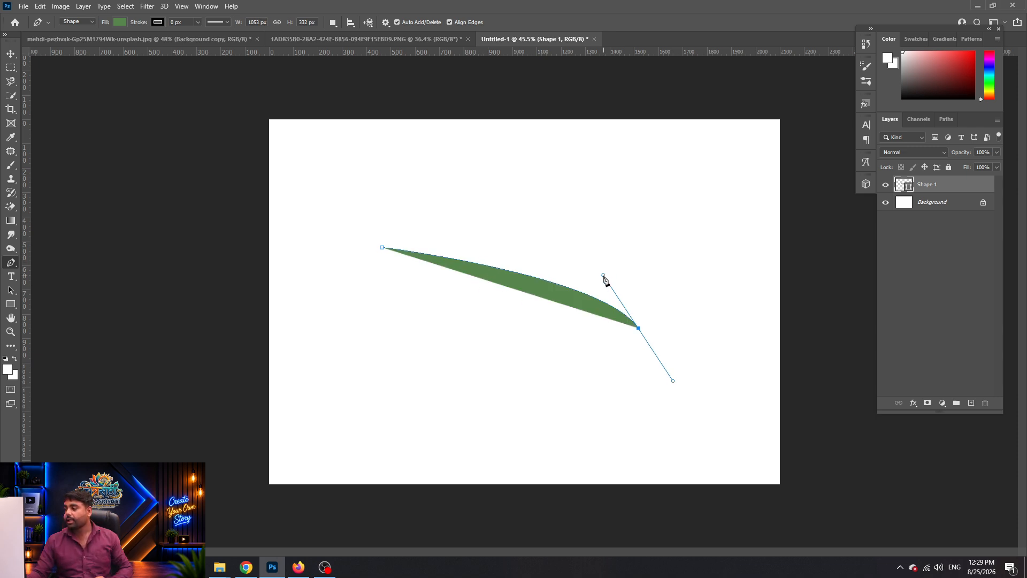
click(440, 257)
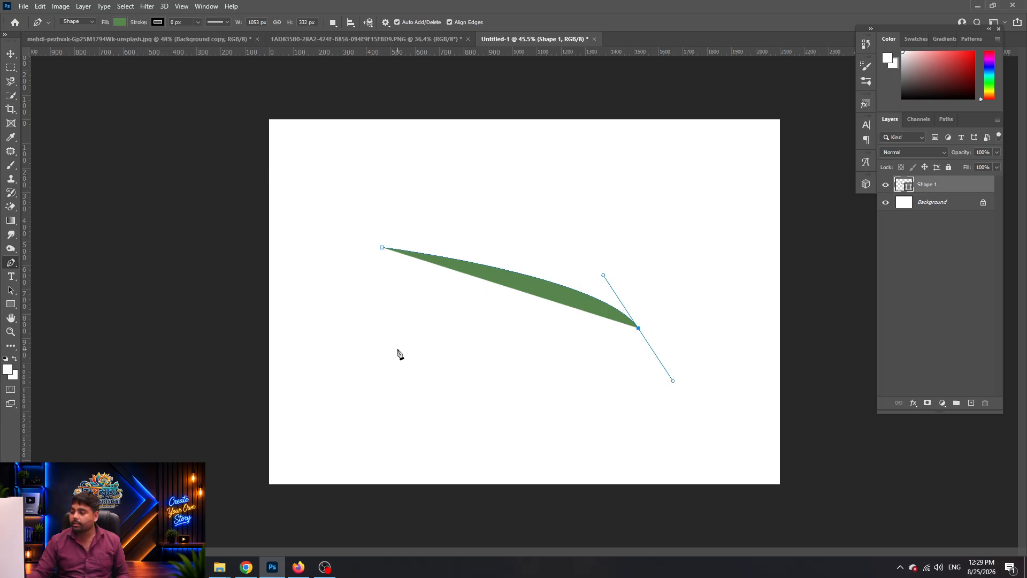
drag(381, 339, 350, 291)
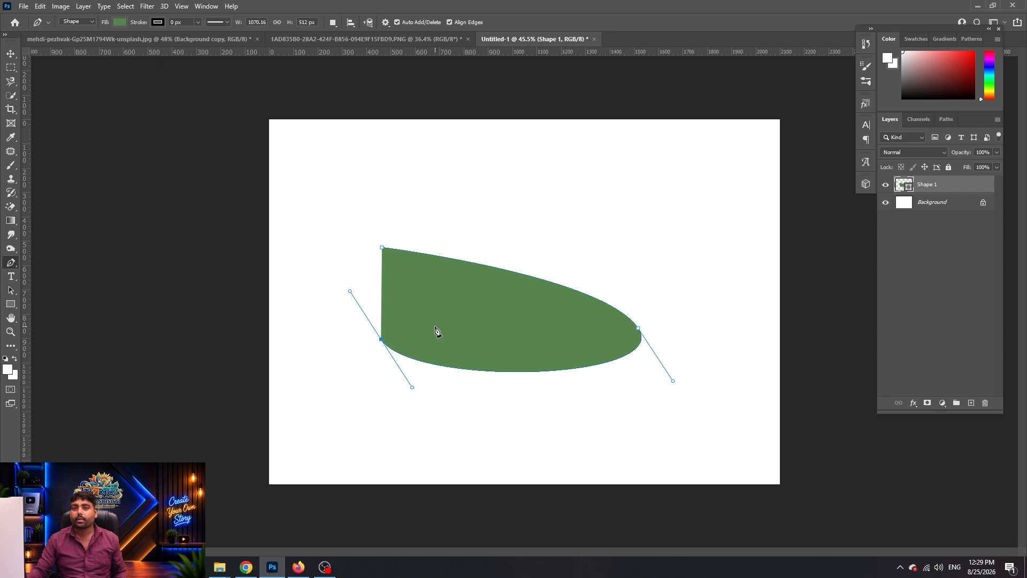
click(383, 248)
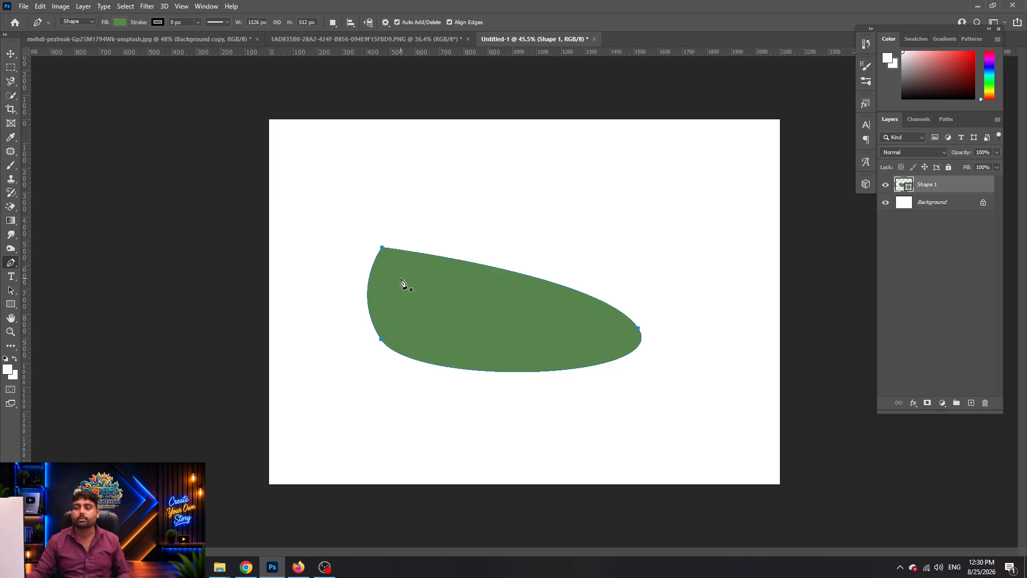
key(Return)
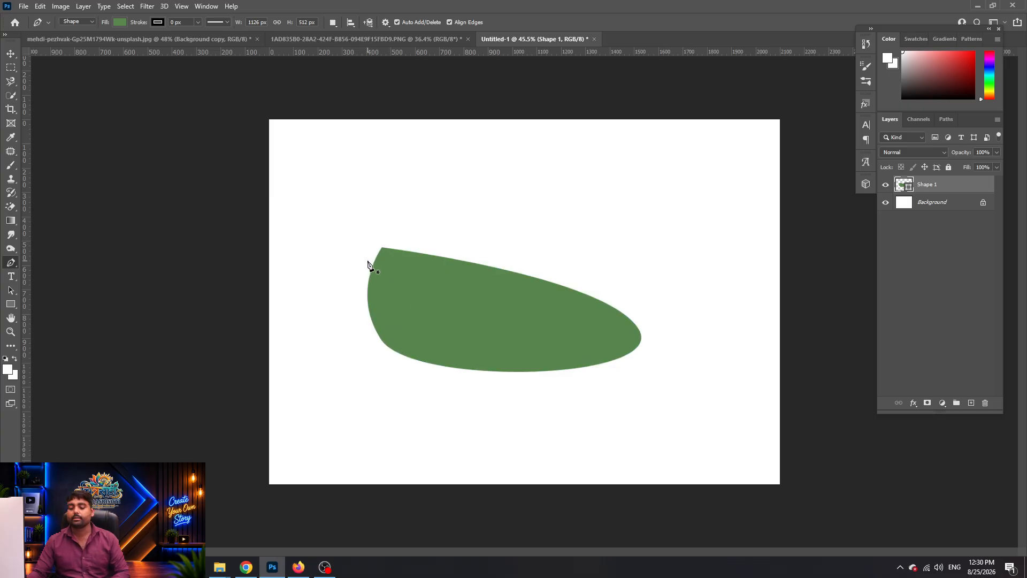
Give the leaf an orange-red outline about 14 px wide
click(485, 321)
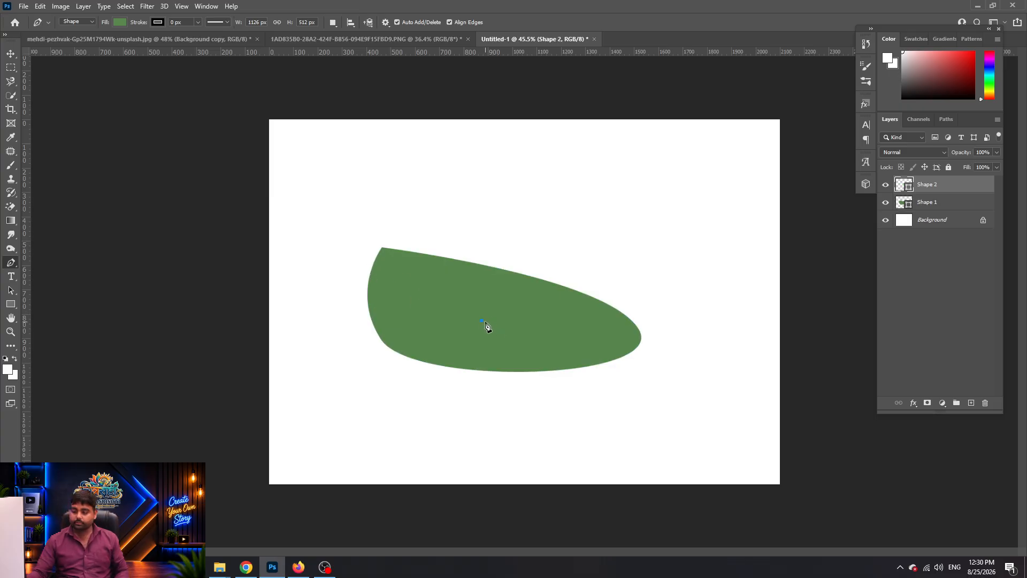
key(ctrl+z)
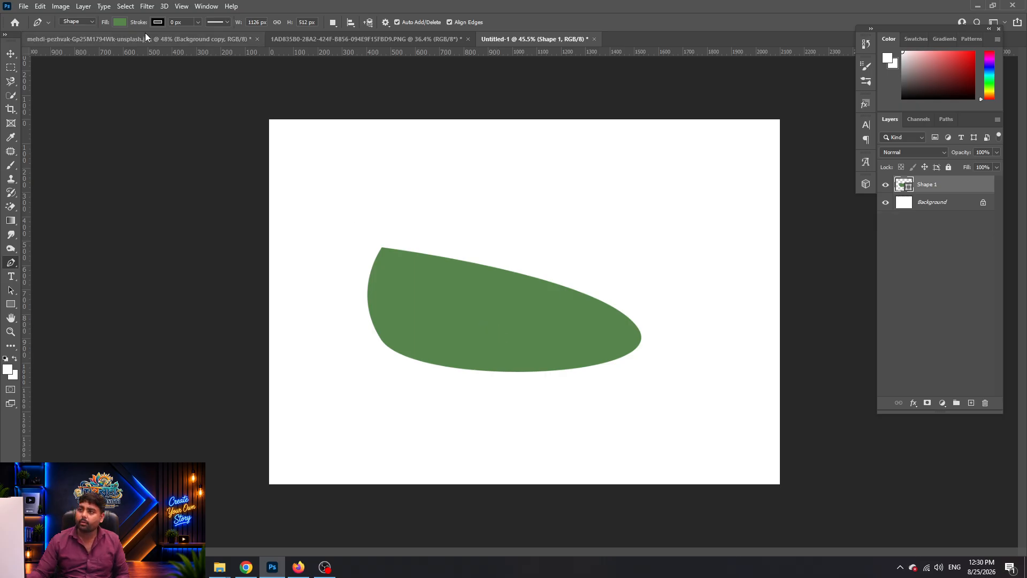
click(157, 22)
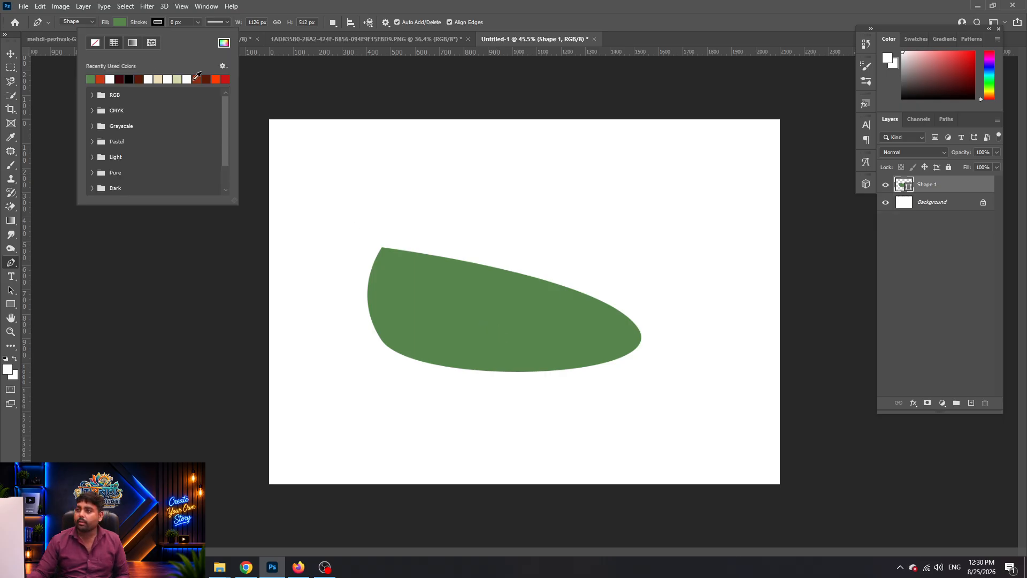
click(216, 79)
drag(141, 25, 149, 26)
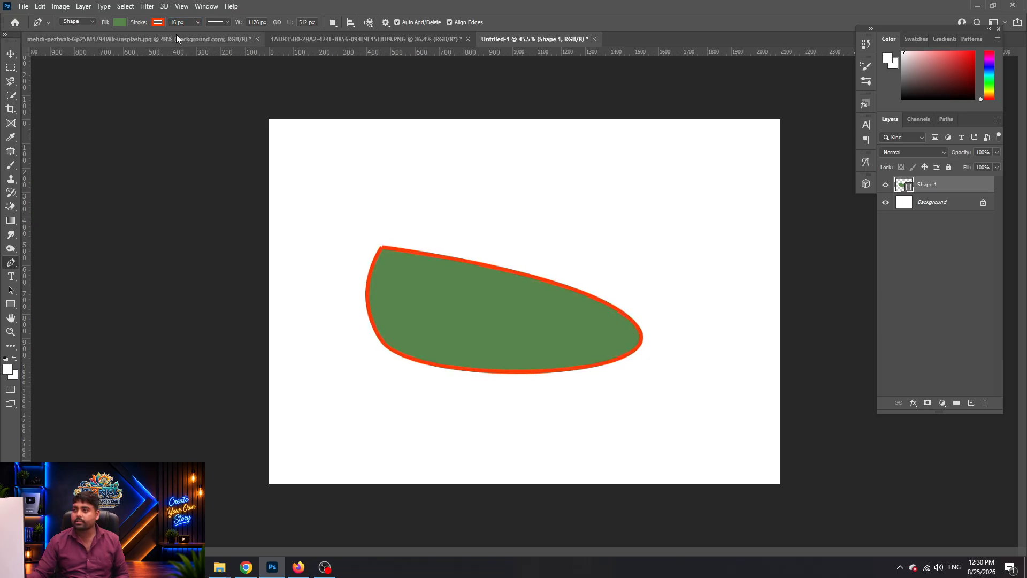
Adjust the outline width and settle on a solid line after trying dashed and dotted
key(ctrl+z)
drag(144, 25, 200, 35)
click(198, 23)
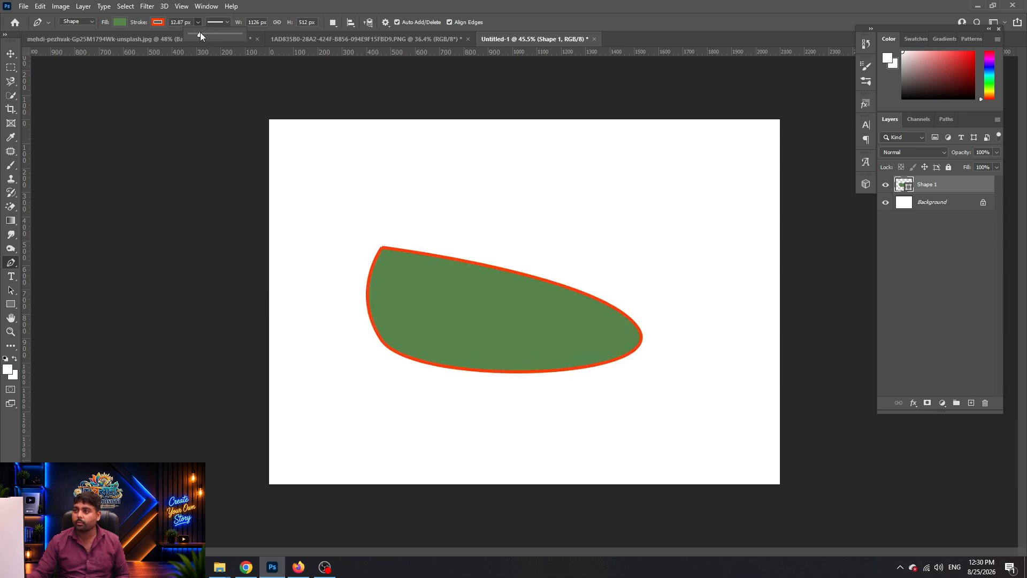
click(227, 22)
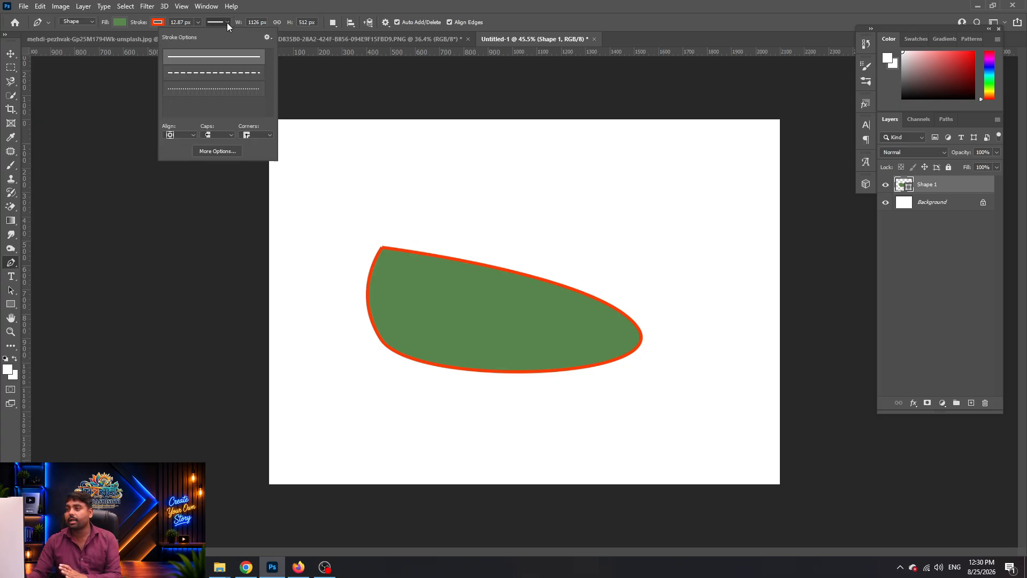
click(197, 73)
click(213, 91)
click(240, 71)
click(240, 62)
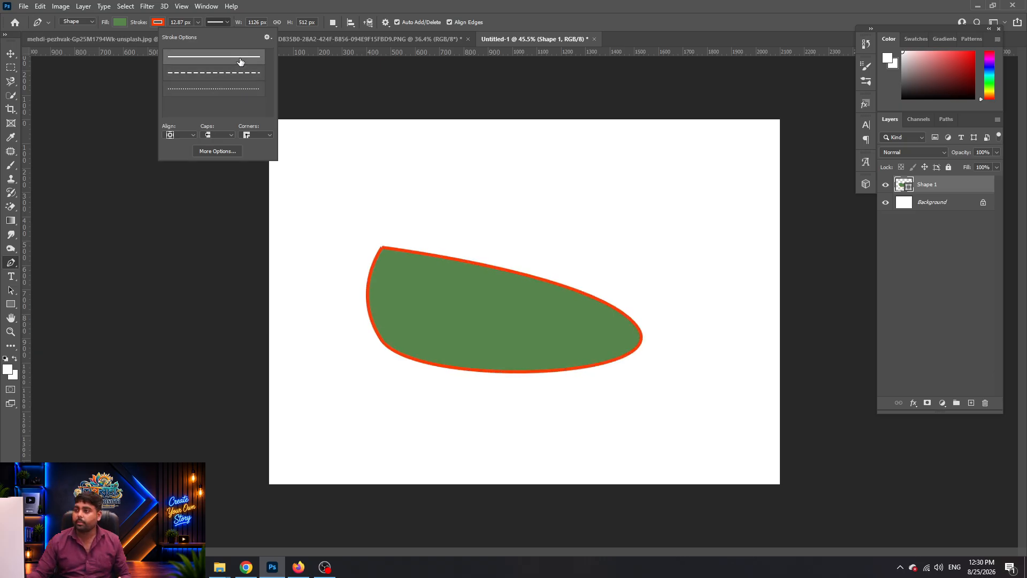
click(232, 89)
click(233, 64)
In More Options, set the outline to round caps, Inside alignment and round corners
click(218, 151)
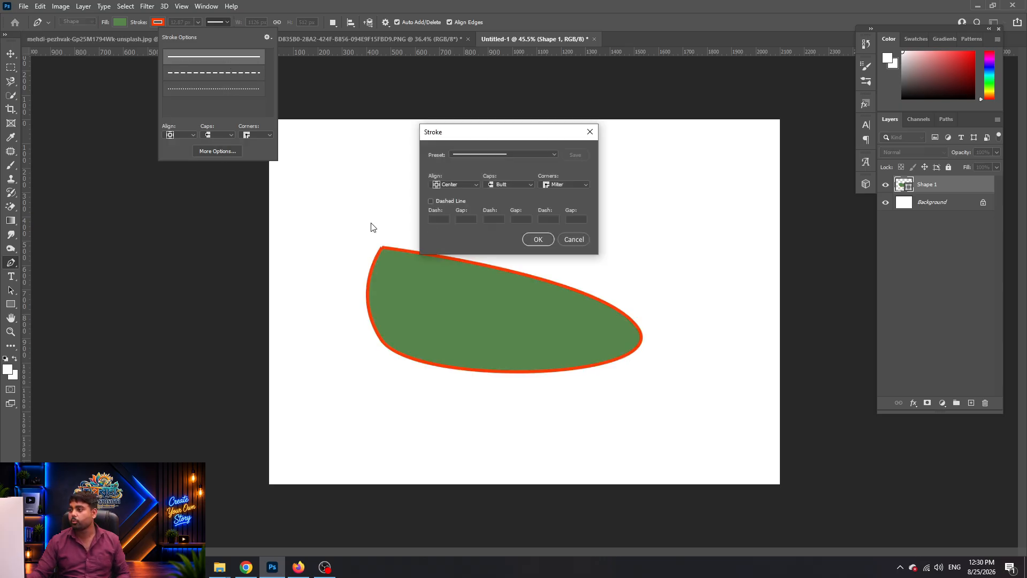
click(519, 185)
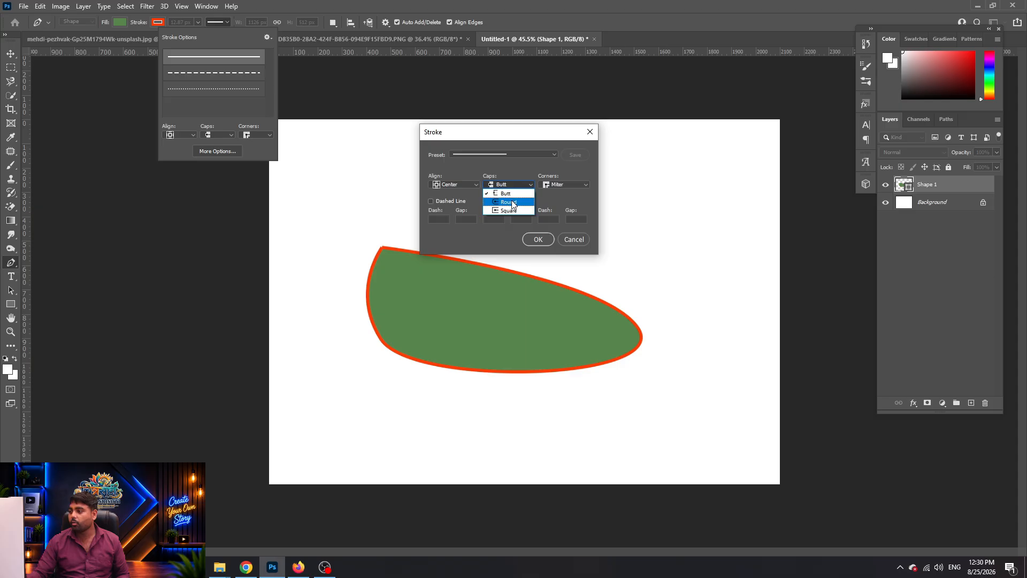
click(503, 201)
click(470, 185)
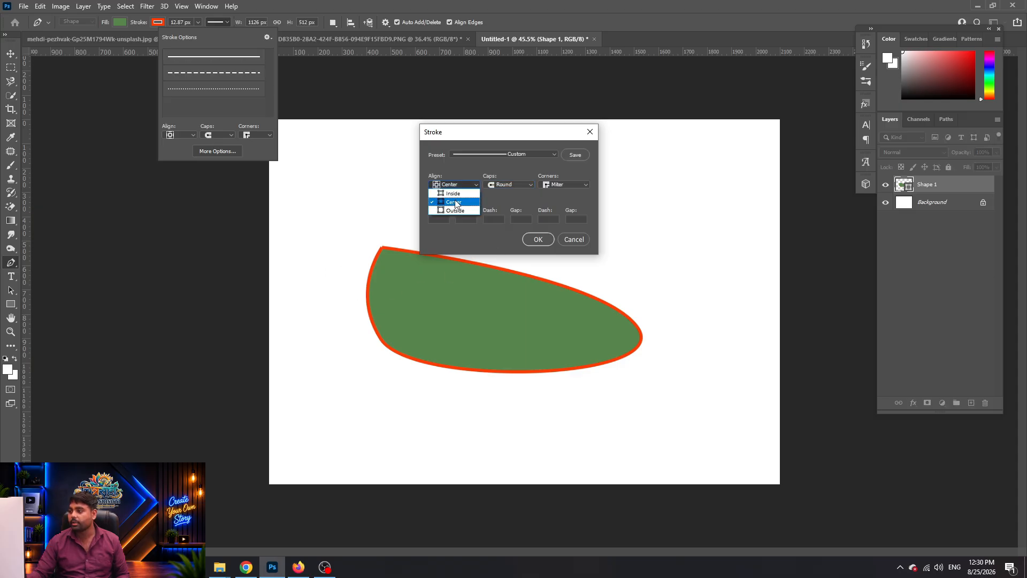
click(455, 193)
click(562, 184)
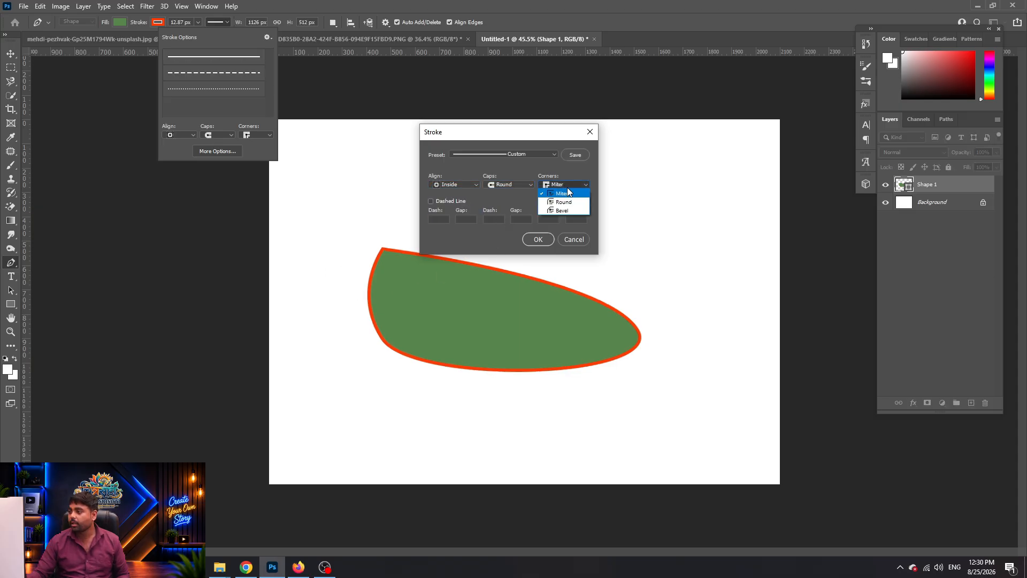
click(561, 202)
click(543, 240)
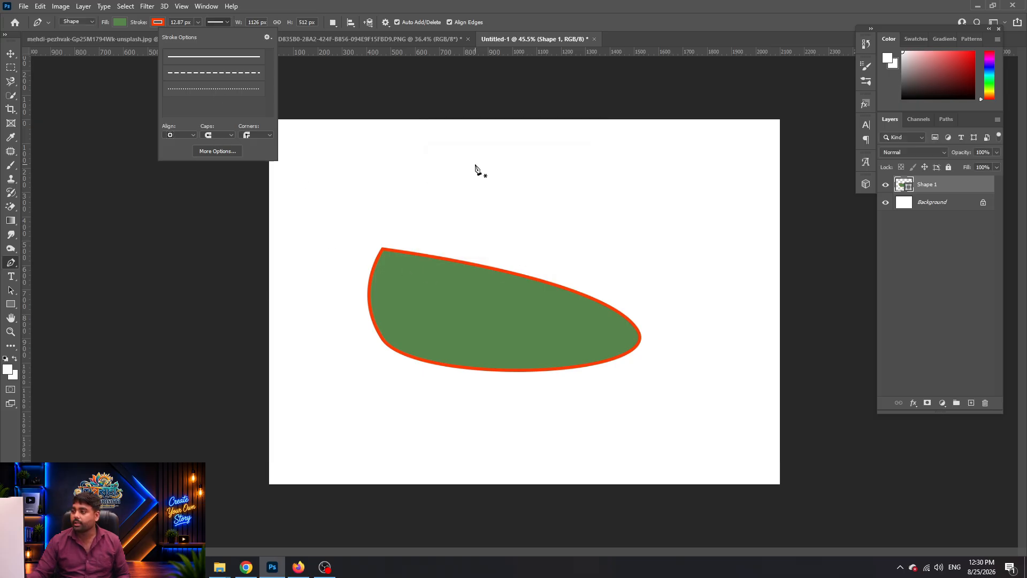
Draw a second curved closed shape above the leaf
click(434, 182)
drag(409, 170, 415, 170)
click(655, 205)
drag(489, 226, 430, 229)
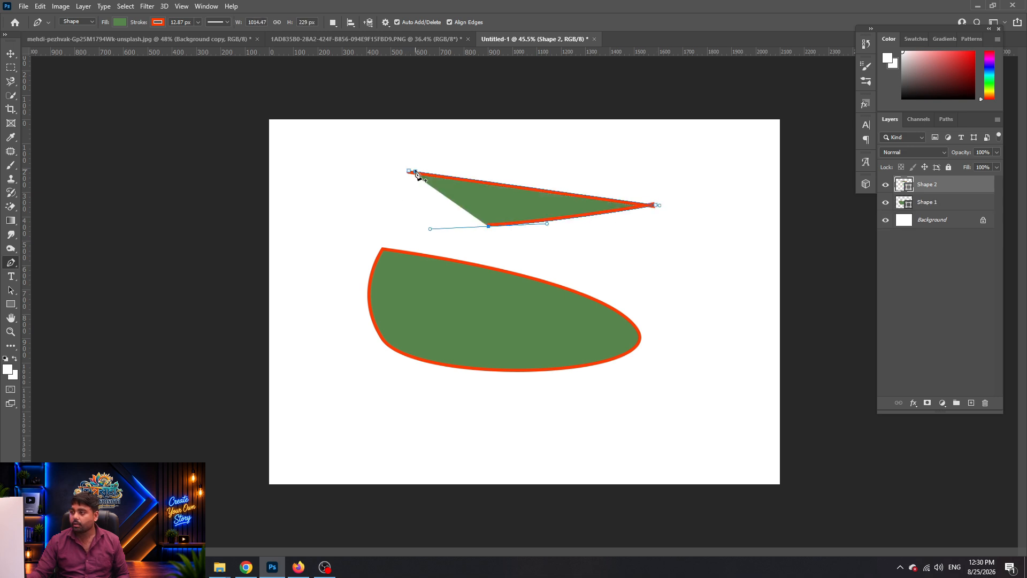
click(410, 171)
key(Return)
Give the second shape a 19.86 px solid orange outline
drag(140, 26, 146, 27)
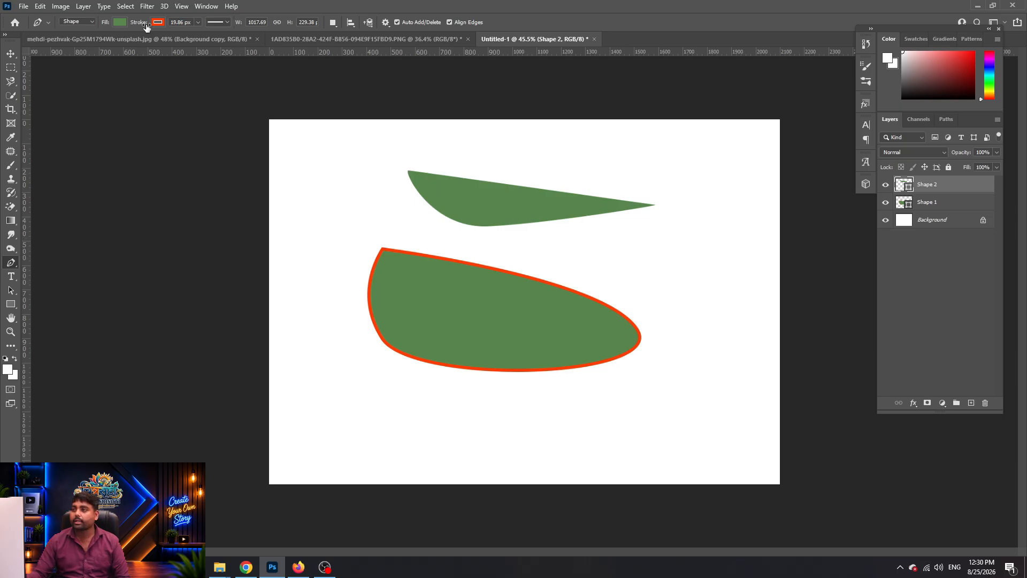
click(225, 22)
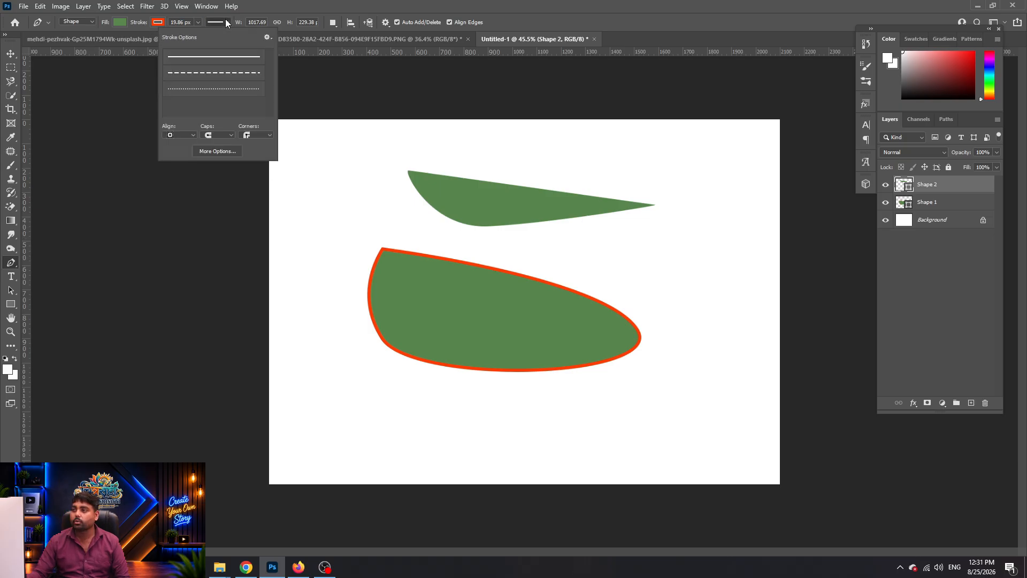
click(227, 59)
click(337, 10)
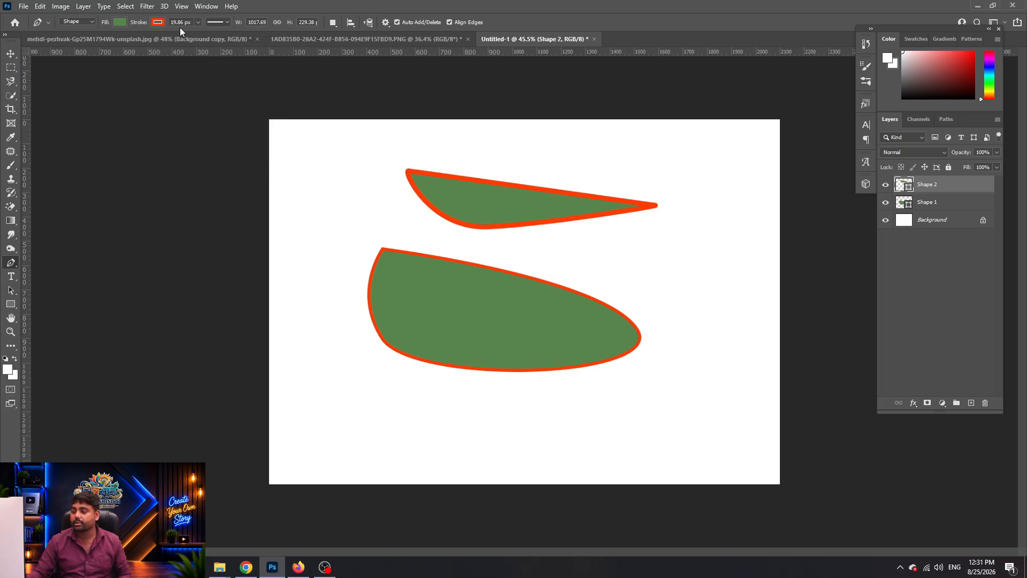
Undo the second shape and delete the green leaf shape
key(ctrl+z)
key(ctrl+z)
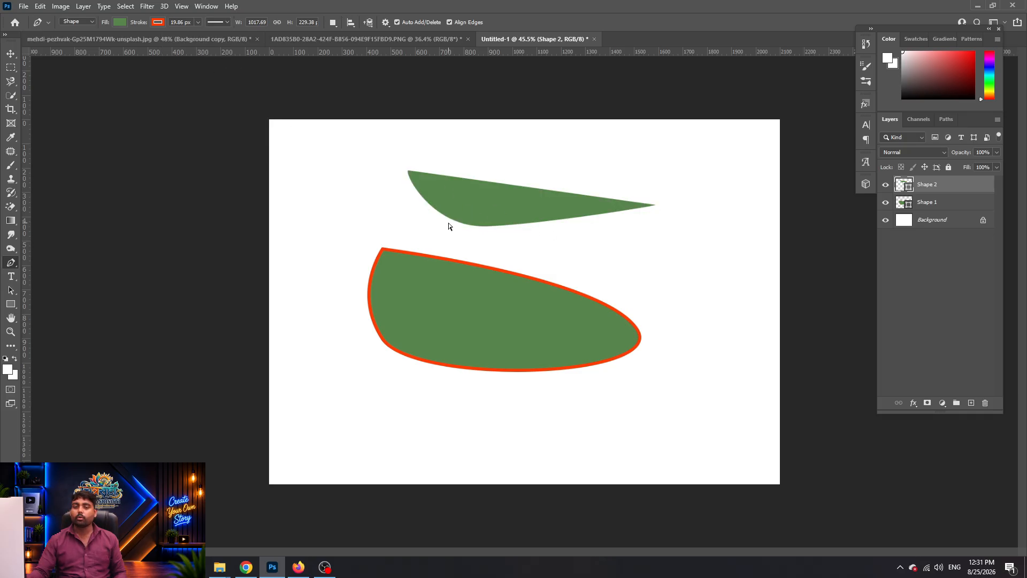
key(ctrl+z)
key(ctrl+z)
key(ctrl+z)
key(v)
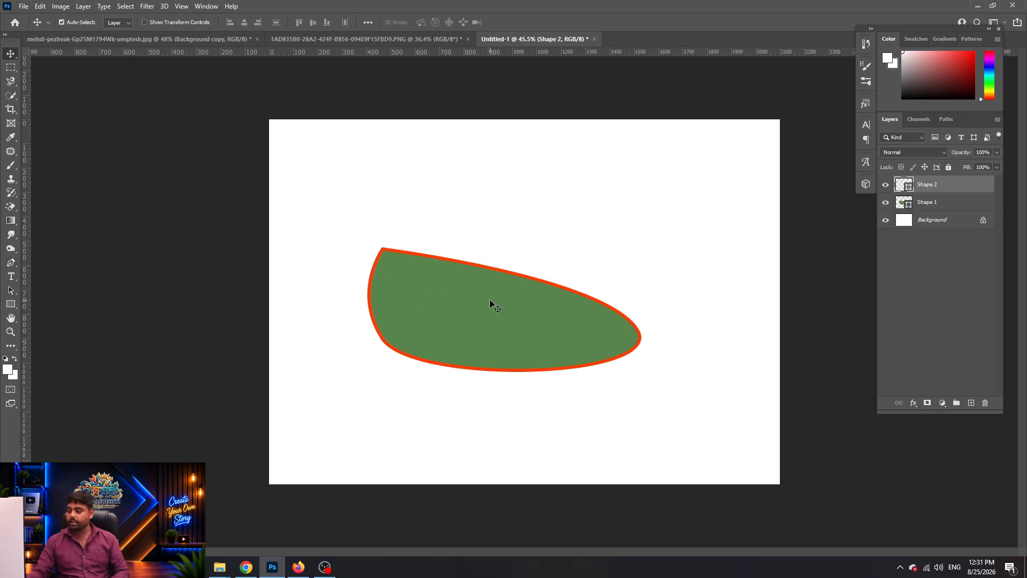
click(506, 316)
key(Delete)
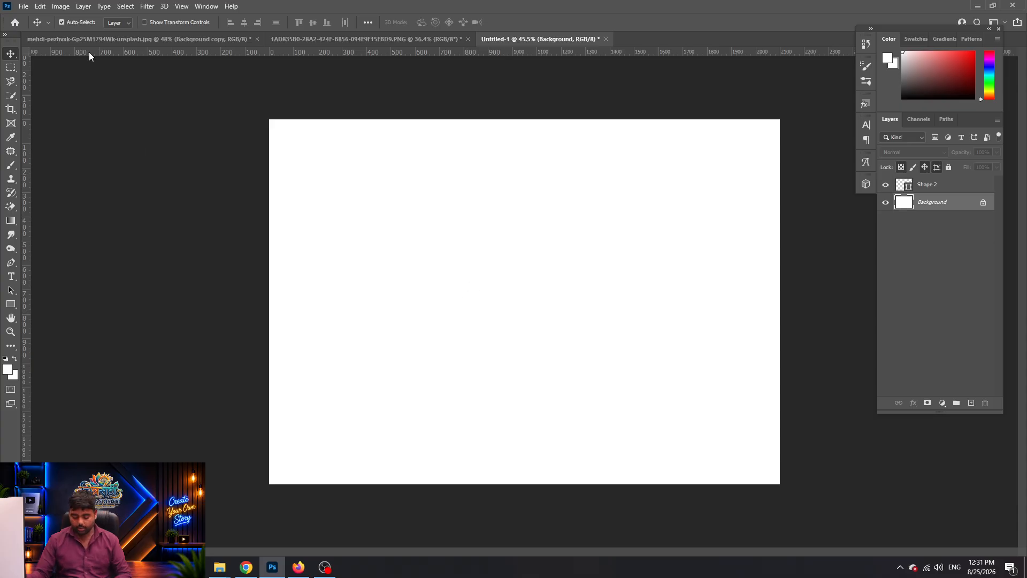
Set the Pen tool to Shape mode with a dark brown fill
key(p)
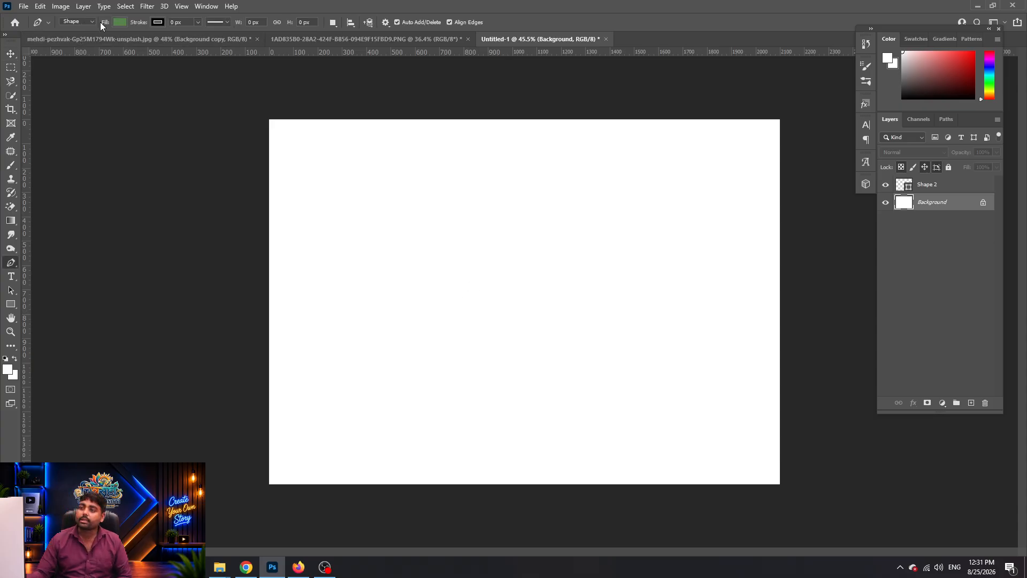
click(94, 21)
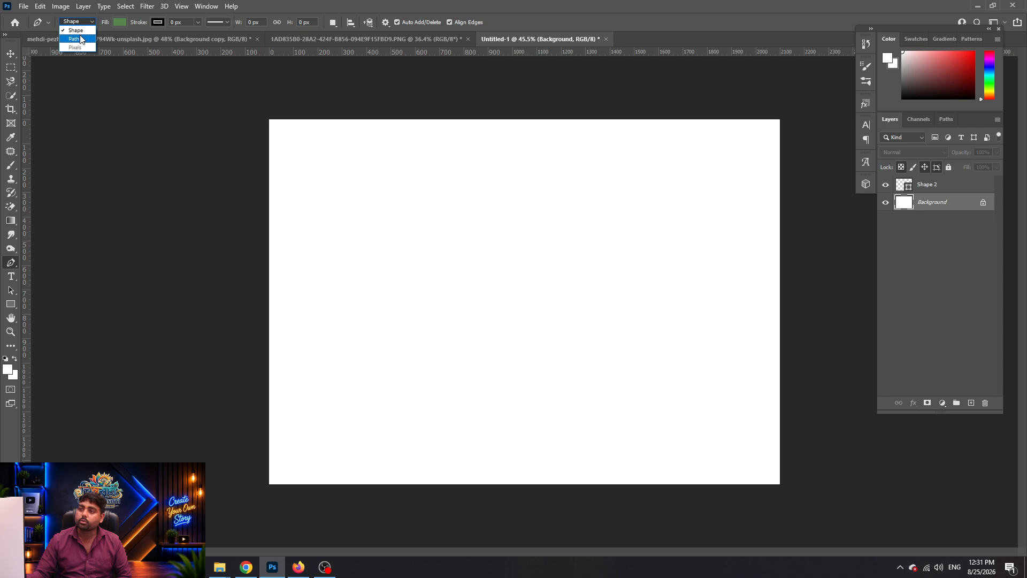
click(74, 31)
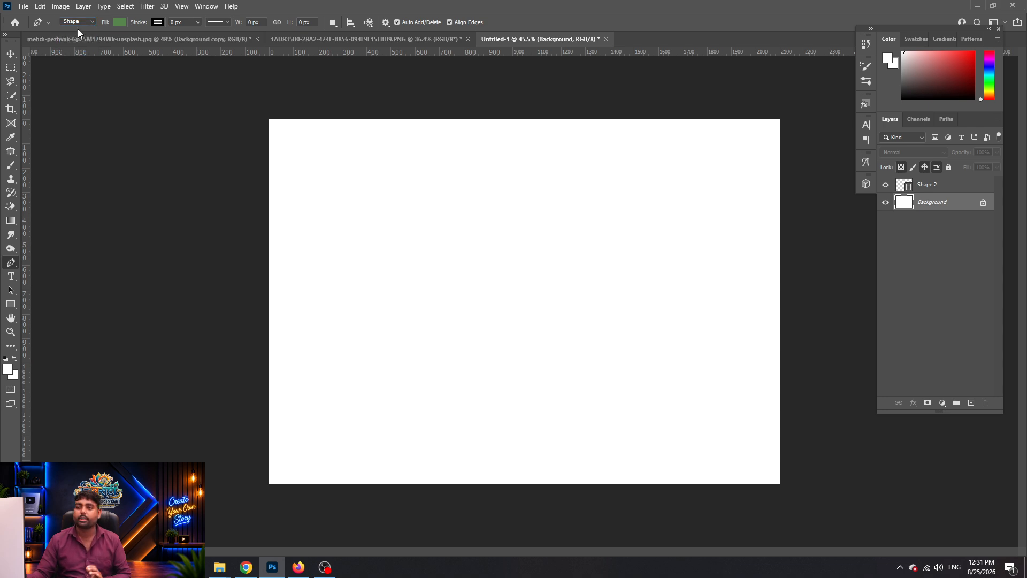
click(115, 22)
double_click(112, 79)
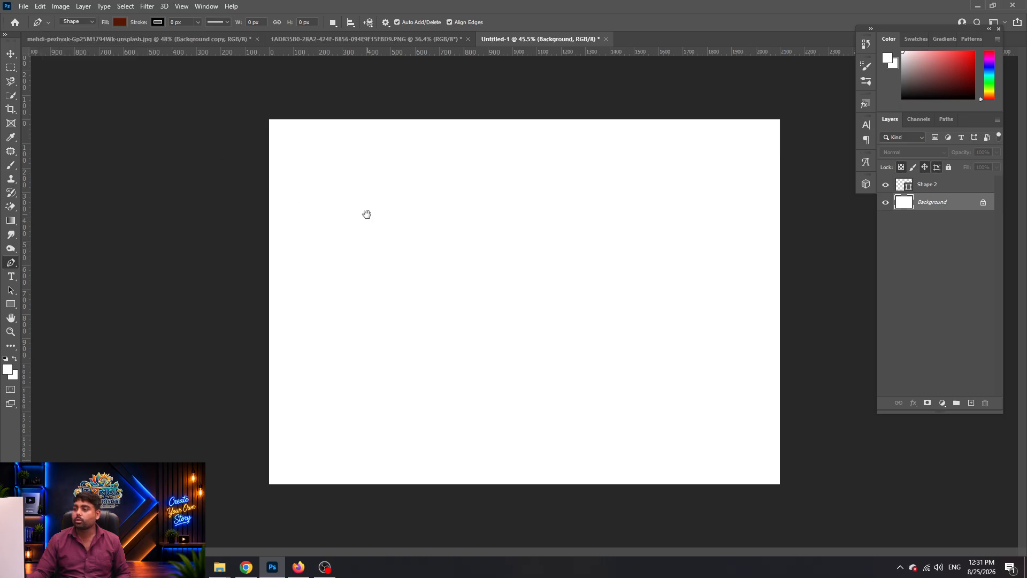
Draw a closed four-point curved shape across the canvas
drag(364, 192, 523, 257)
drag(680, 328, 813, 514)
drag(633, 469, 440, 418)
drag(373, 330, 374, 222)
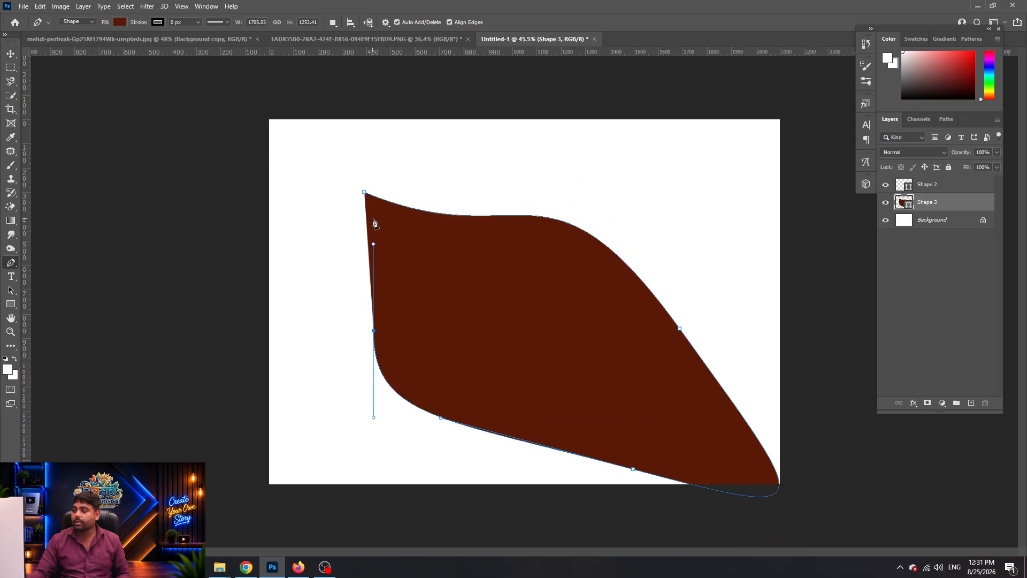
click(366, 195)
key(Return)
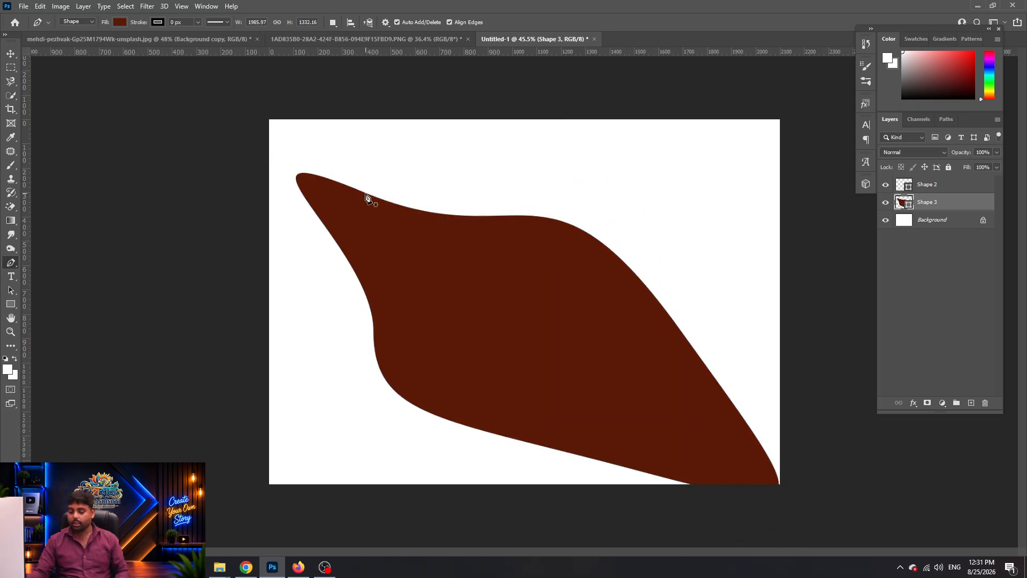
Move the brown shape and scale it down to about a third near the centre
key(v)
drag(546, 347, 569, 335)
key(ctrl+t)
drag(769, 458, 637, 369)
key(Return)
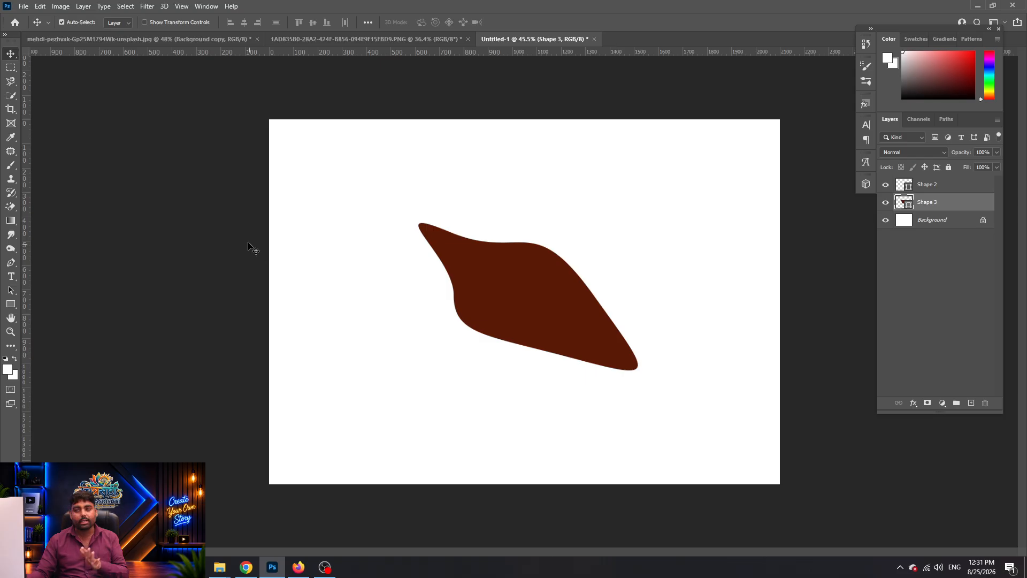
click(173, 22)
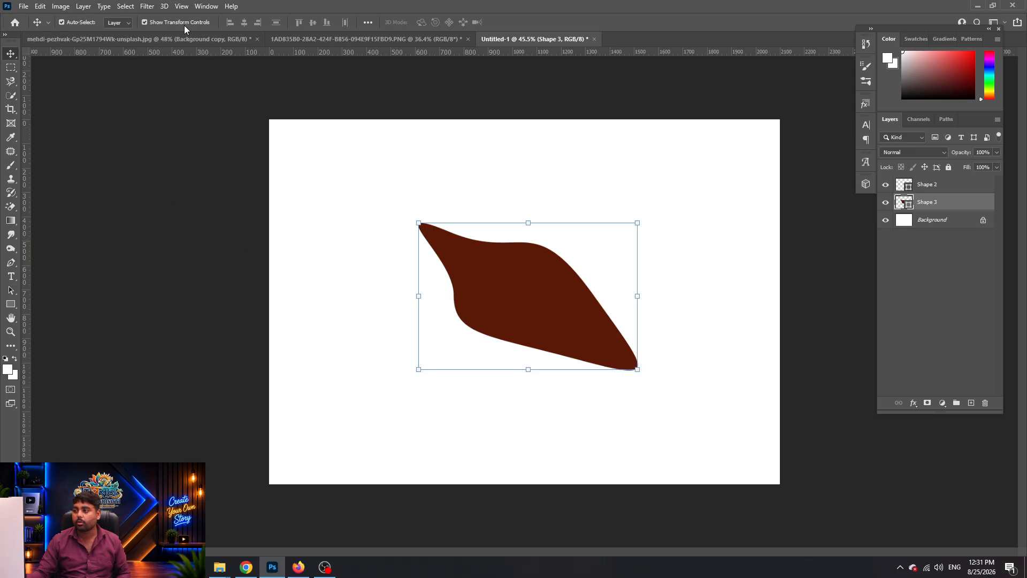
click(153, 24)
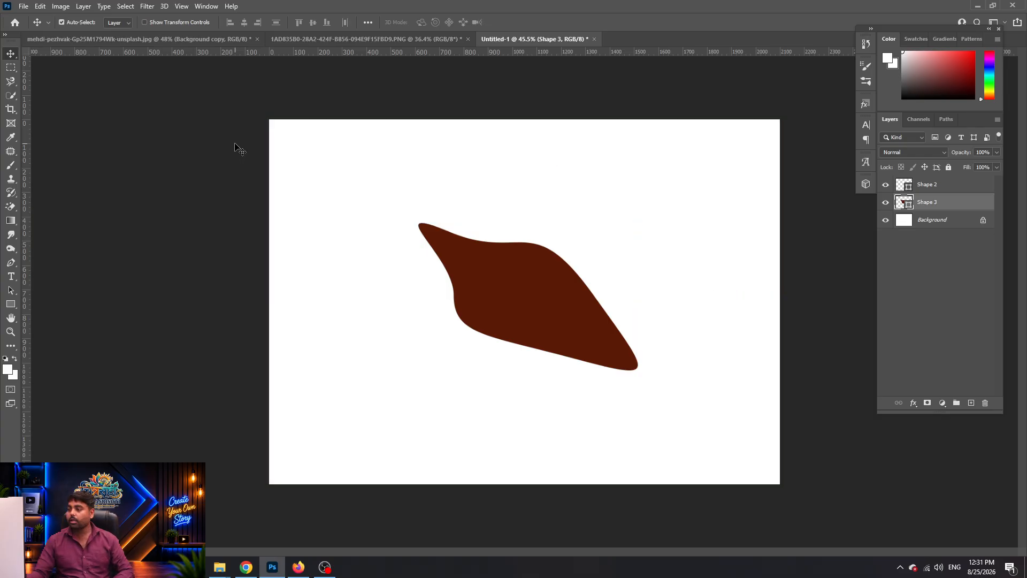
key(p)
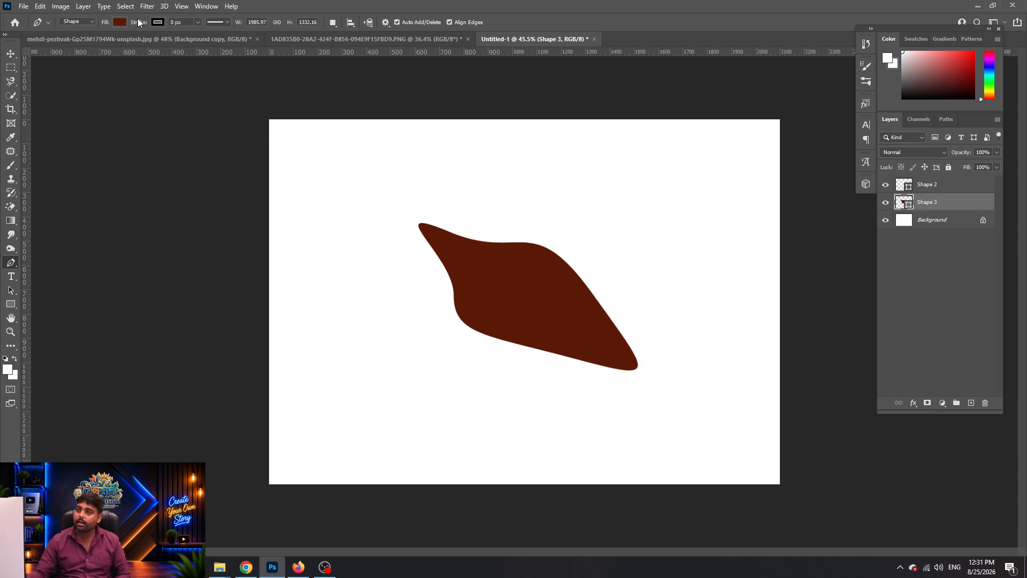
Give the brown shape a 9 px dotted outline in red #f71010
drag(143, 27, 149, 27)
click(159, 22)
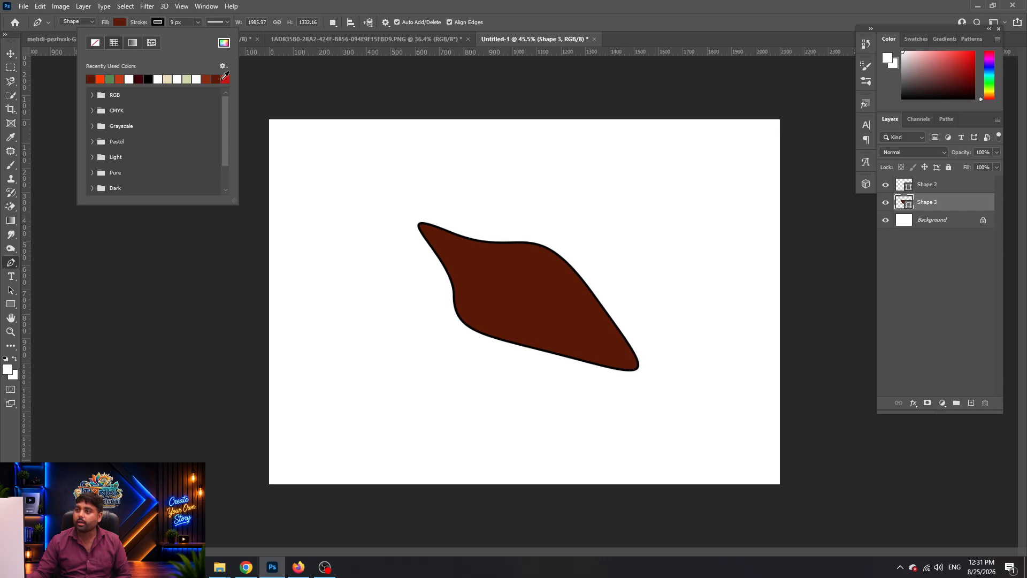
click(224, 42)
text(f71010)
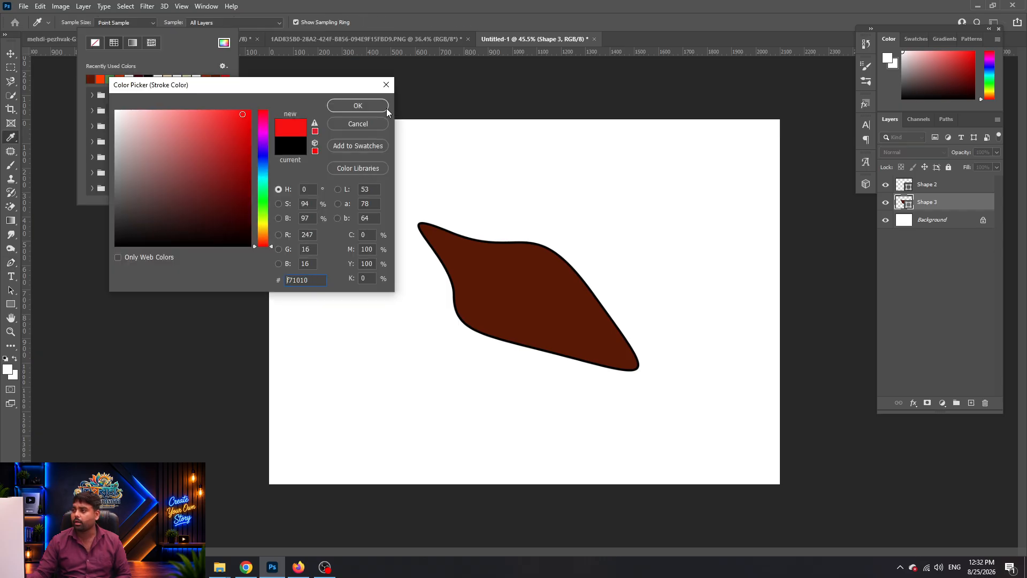
click(378, 109)
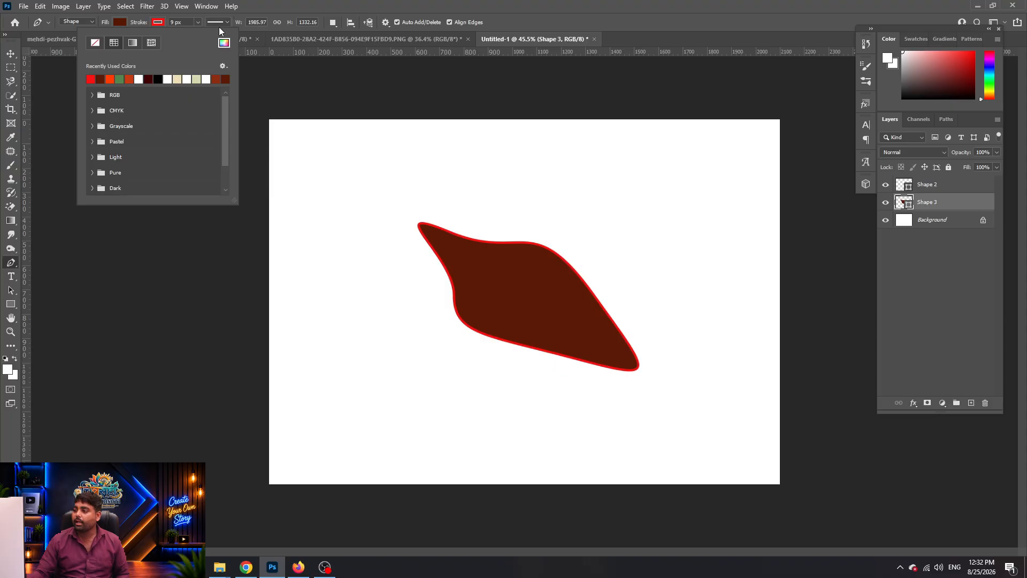
click(600, 330)
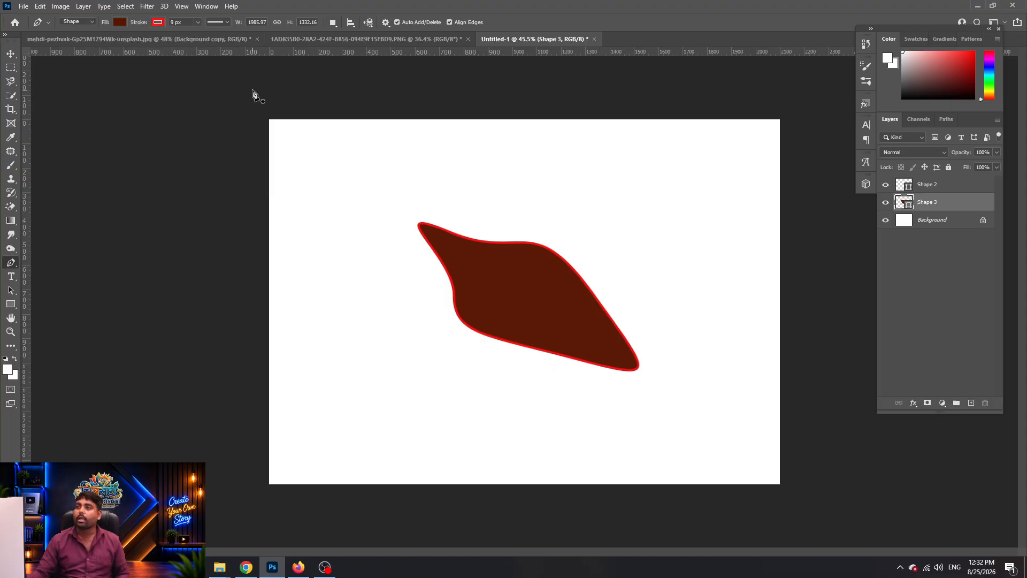
click(227, 21)
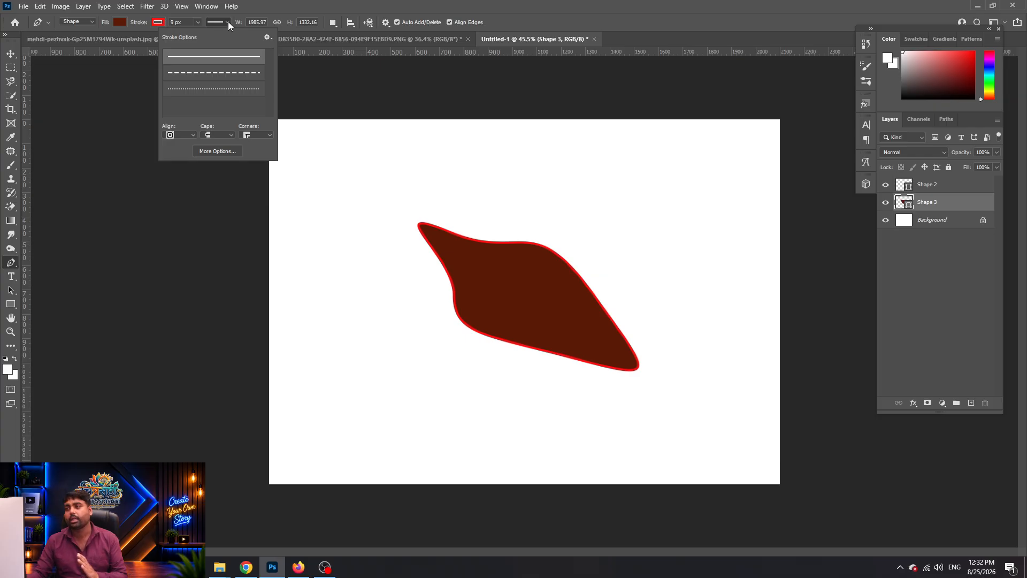
click(231, 95)
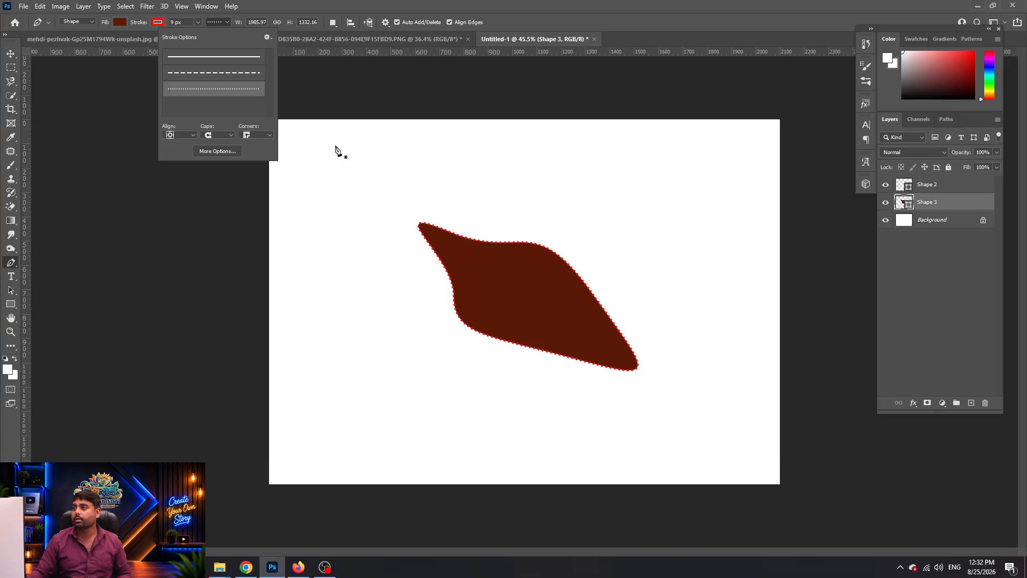
click(458, 11)
Edit the shape's width and height fields, undo the red dotted outline, and delete the shape
mouse_move(246, 23)
mouse_down()
mouse_move(290, 28)
mouse_move(238, 24)
mouse_up()
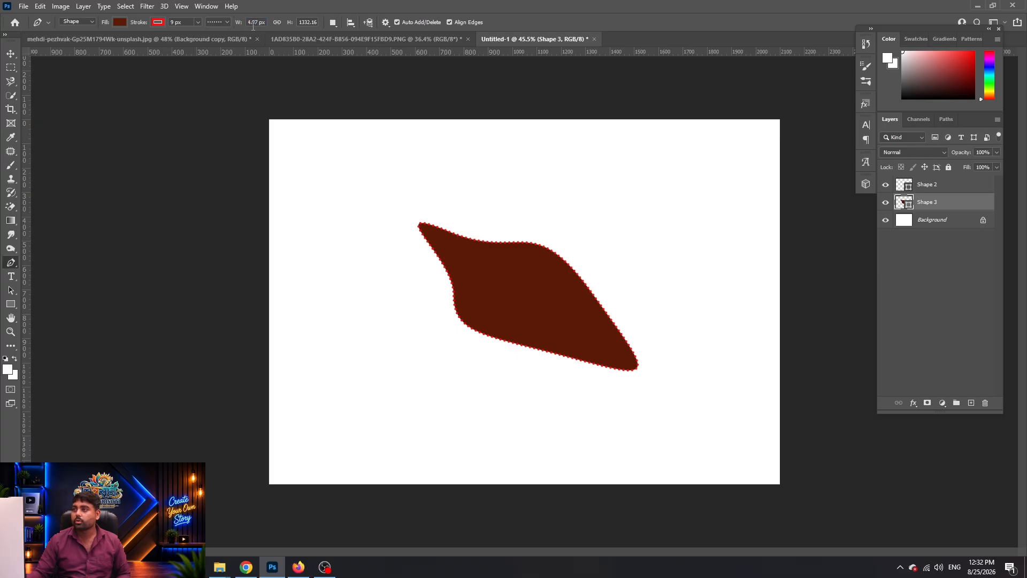
mouse_move(293, 25)
mouse_down()
mouse_move(340, 35)
mouse_move(314, 24)
mouse_up()
click(240, 24)
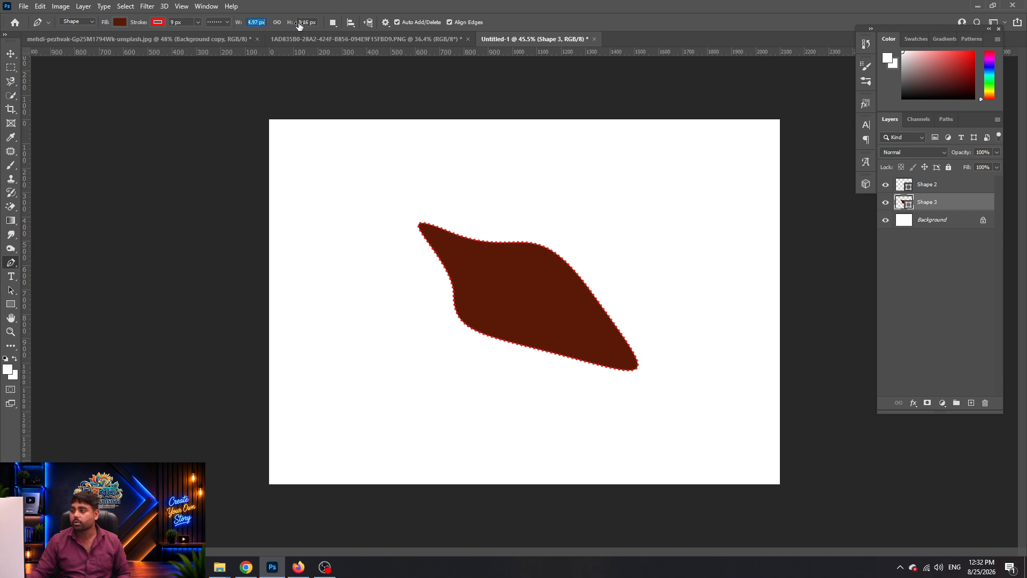
key(ctrl+z)
key(ctrl+z)
key(Delete)
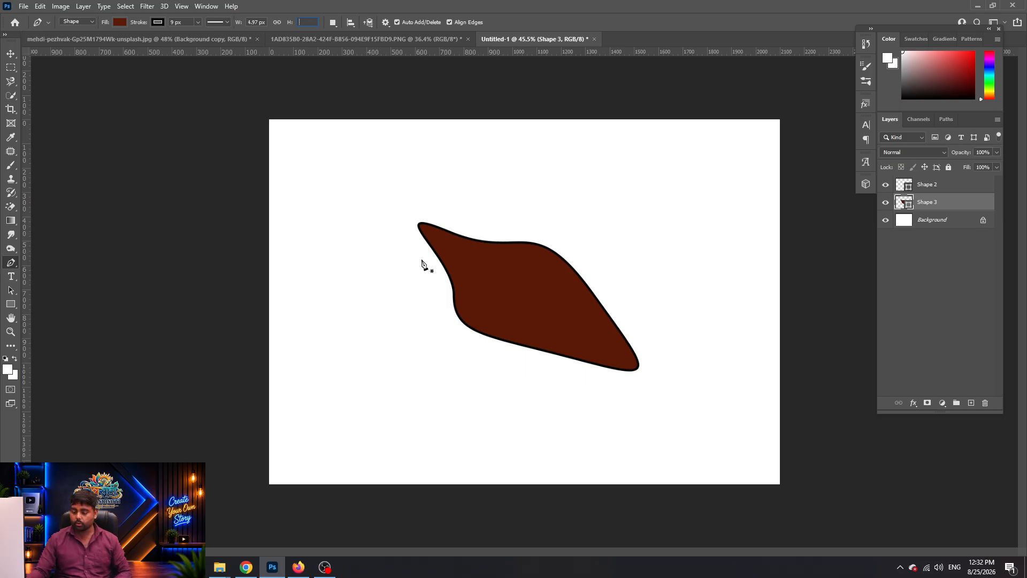
text(v)
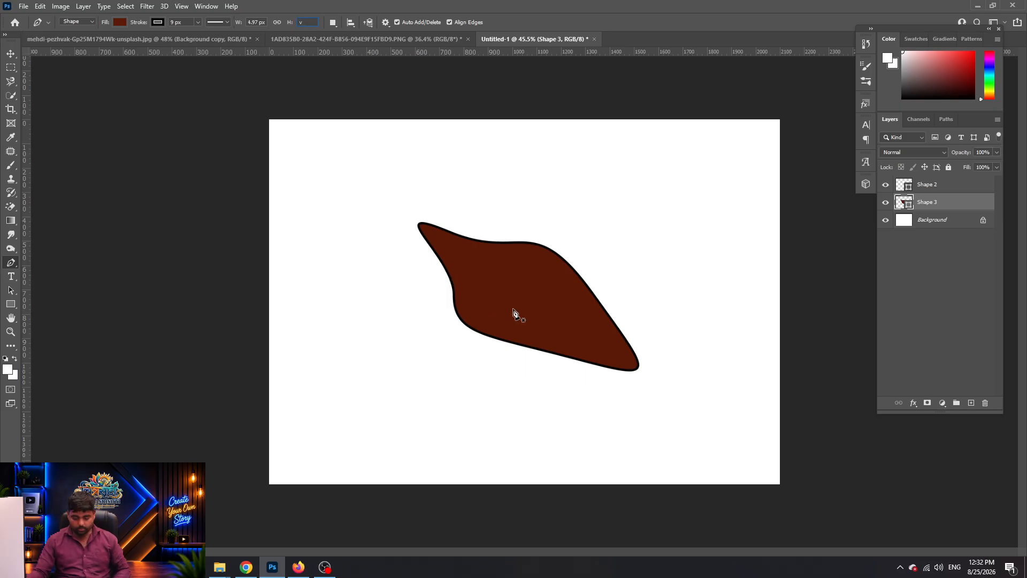
text(v)
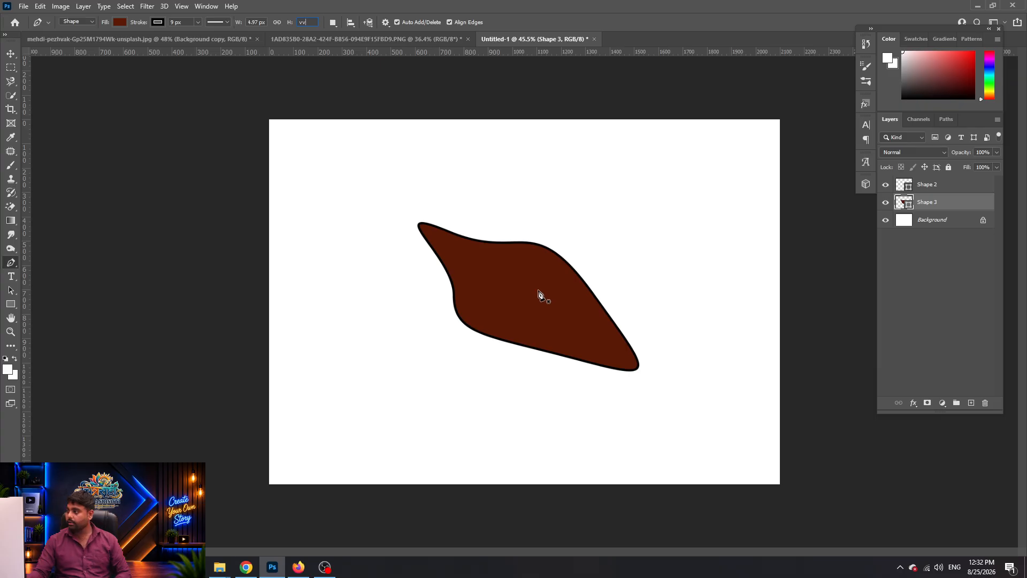
click(954, 202)
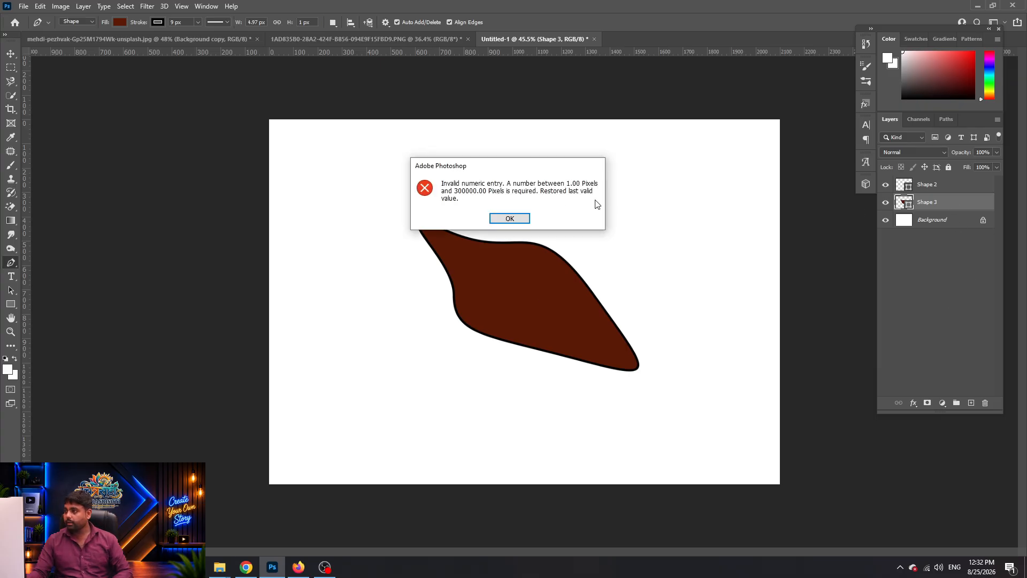
click(511, 218)
key(Return)
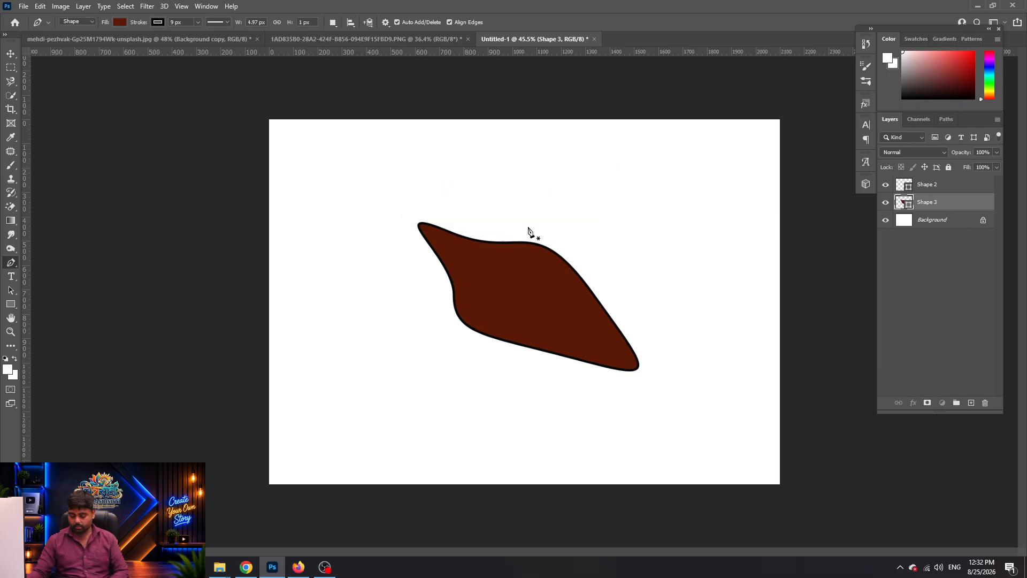
key(Delete)
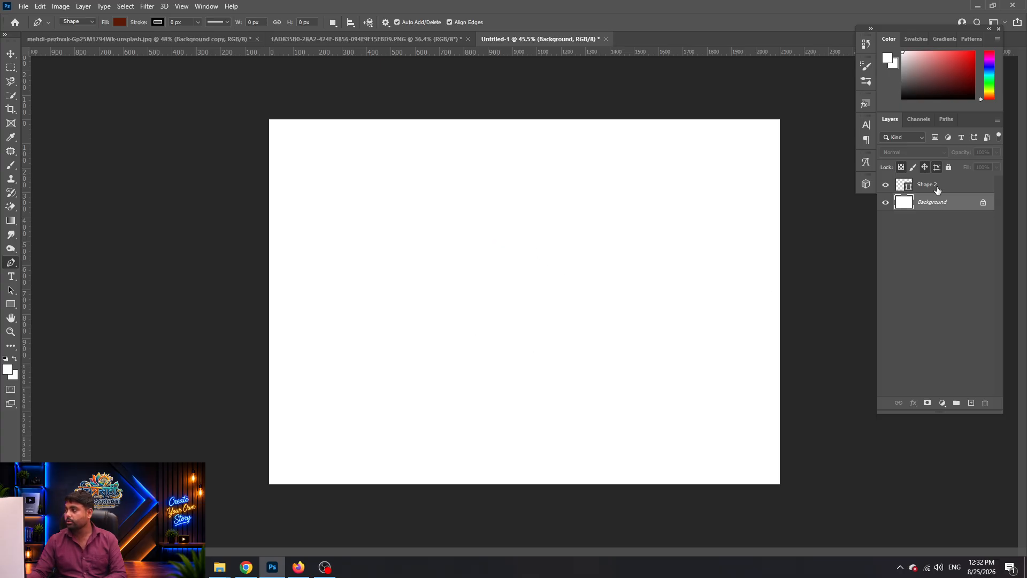
Delete the leftover Shape 2 layer and set the Pen mode to Path
click(937, 190)
key(Delete)
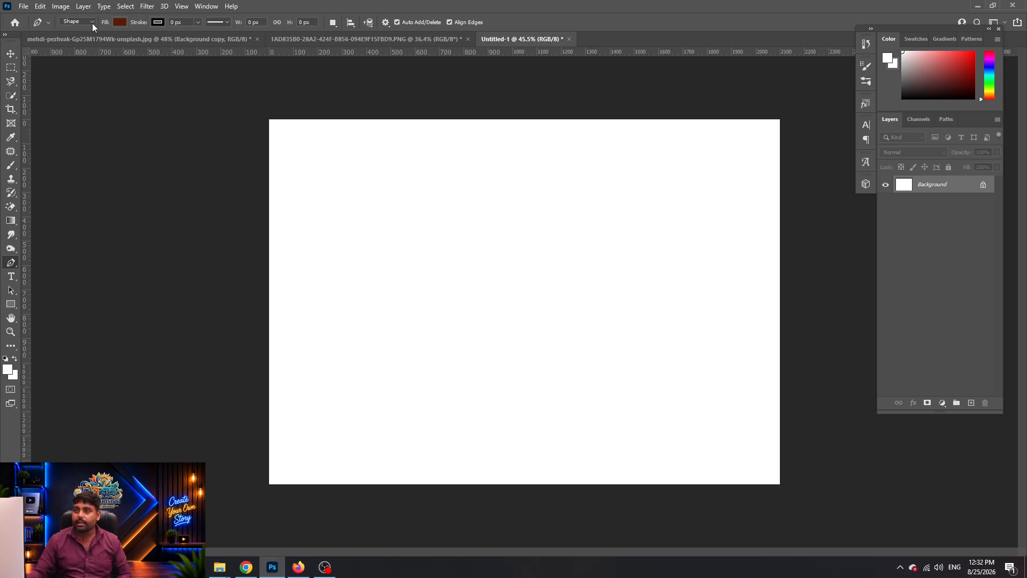
click(89, 40)
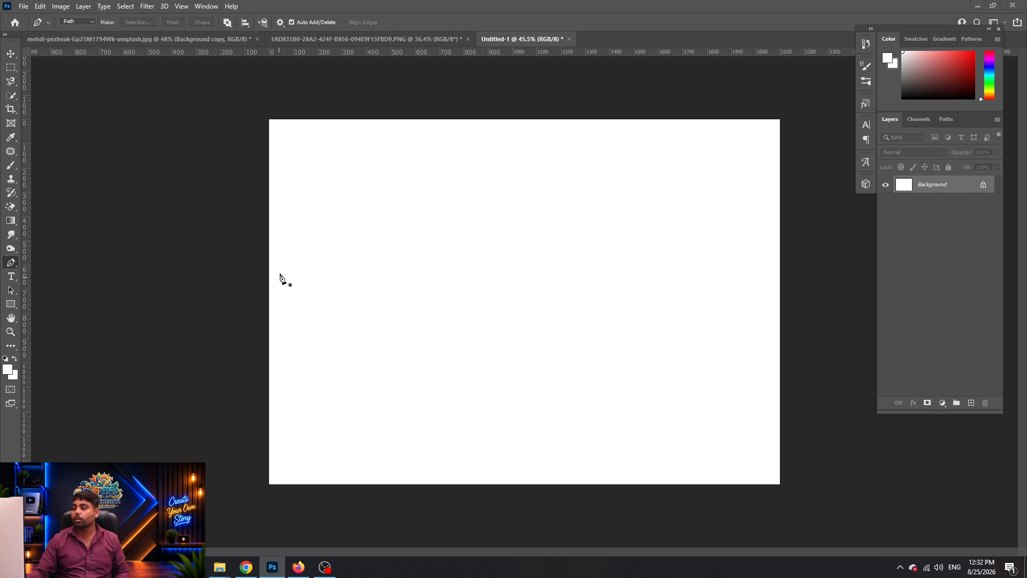
Bring the strawberry jar photo from Downloads into Photoshop
key(alt+Tab)
click(743, 238)
drag(159, 172, 612, 8)
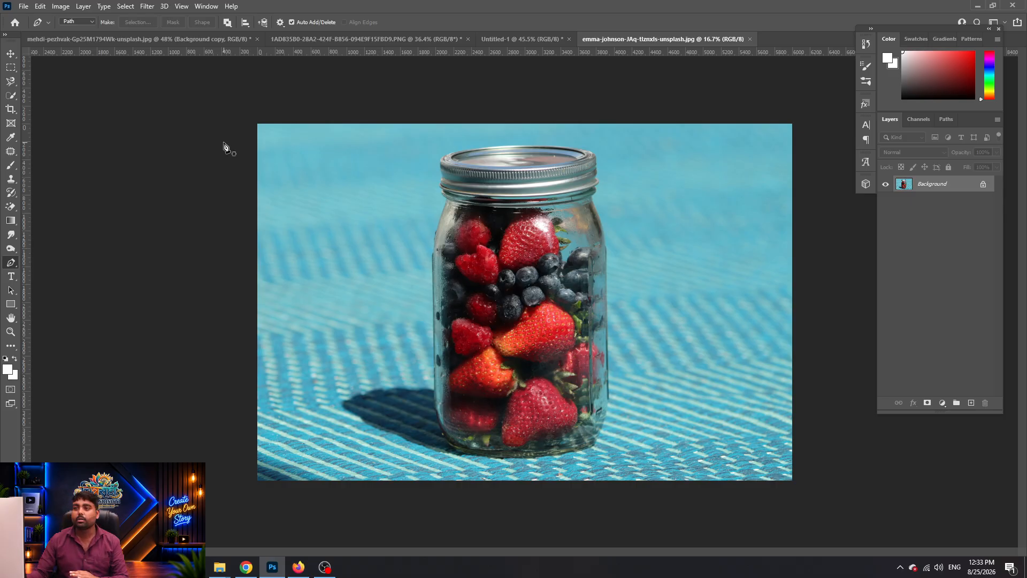
click(90, 22)
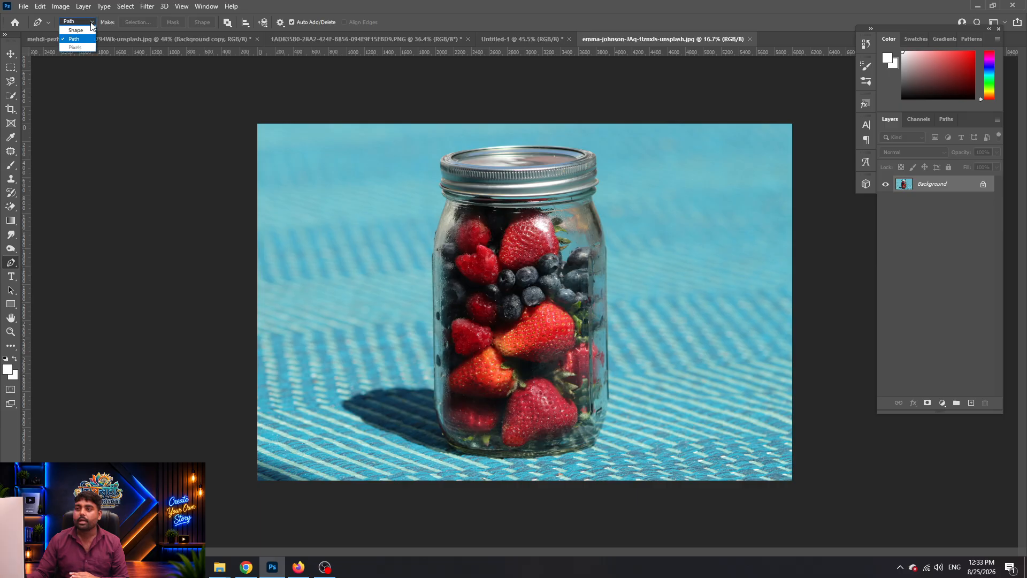
click(85, 39)
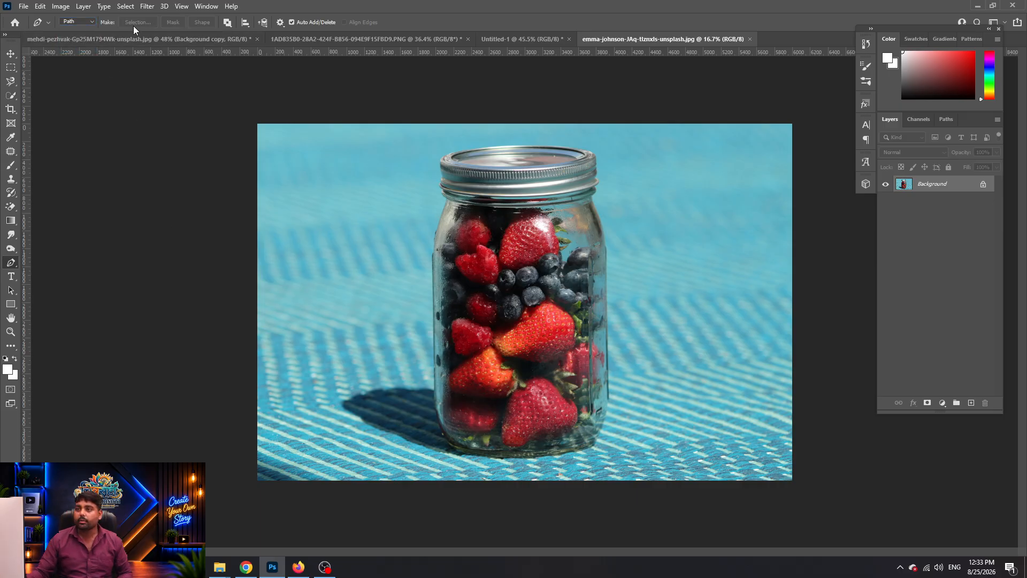
click(79, 21)
click(80, 39)
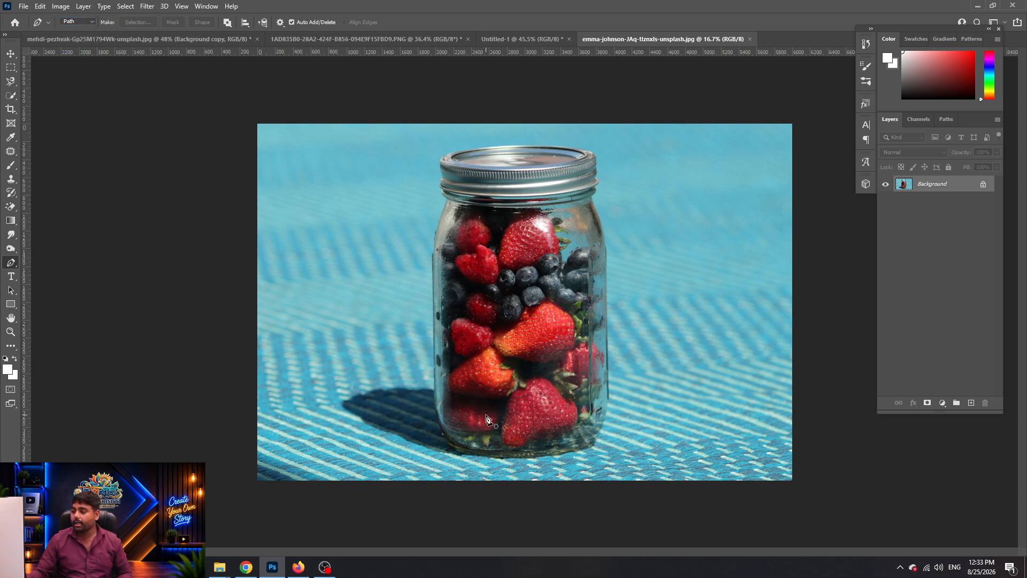
scroll(484, 444, up, 8)
drag(369, 414, 340, 361)
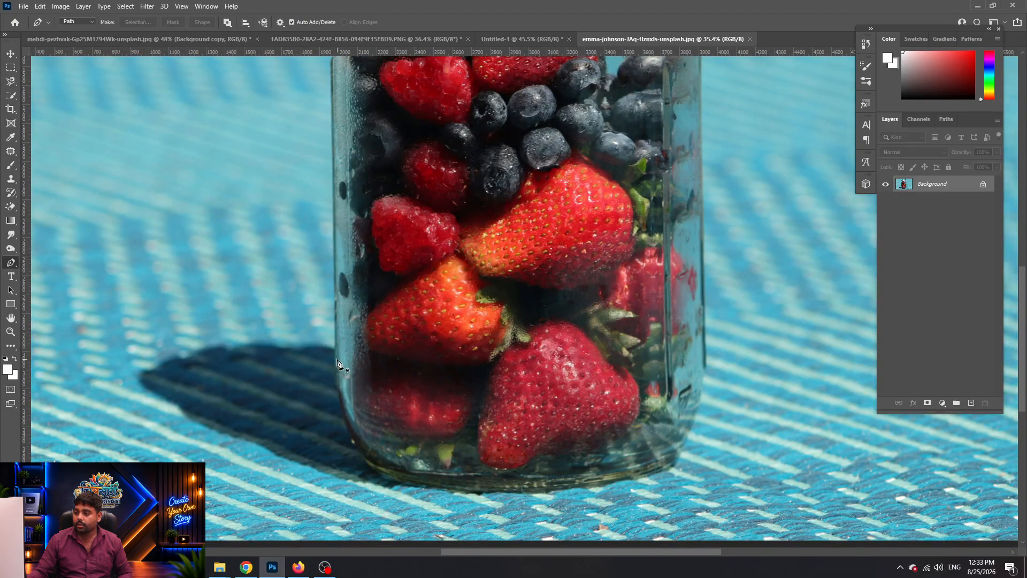
Add anchors up the jar's left glass edge, including a curved one further up
scroll(332, 120, up, 5)
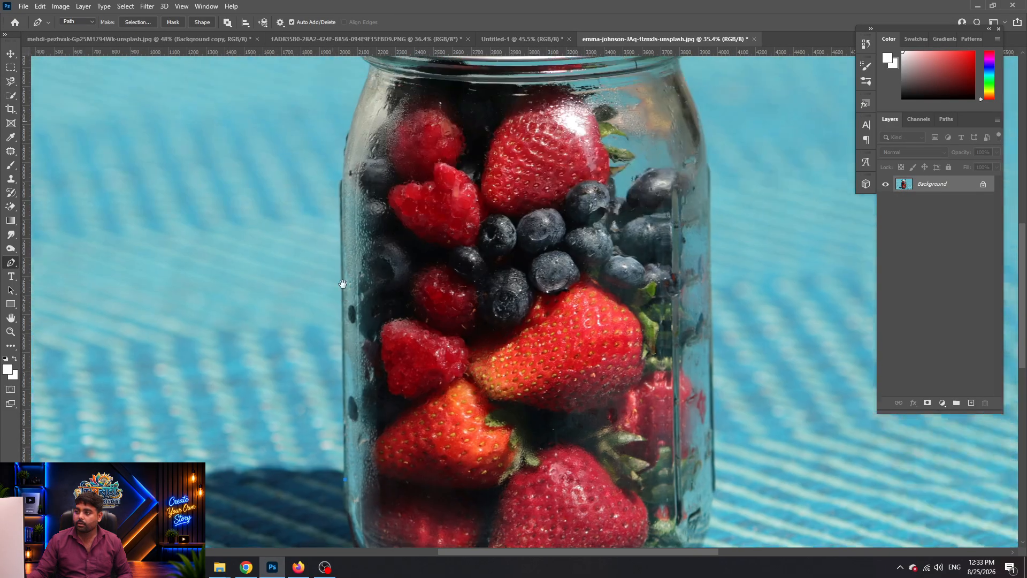
click(350, 184)
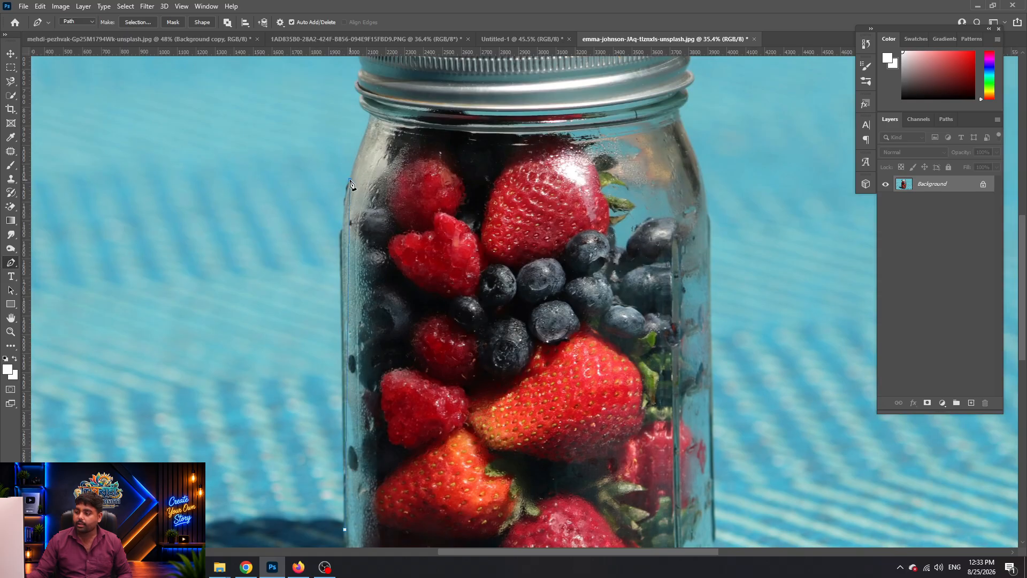
scroll(356, 431, down, 3)
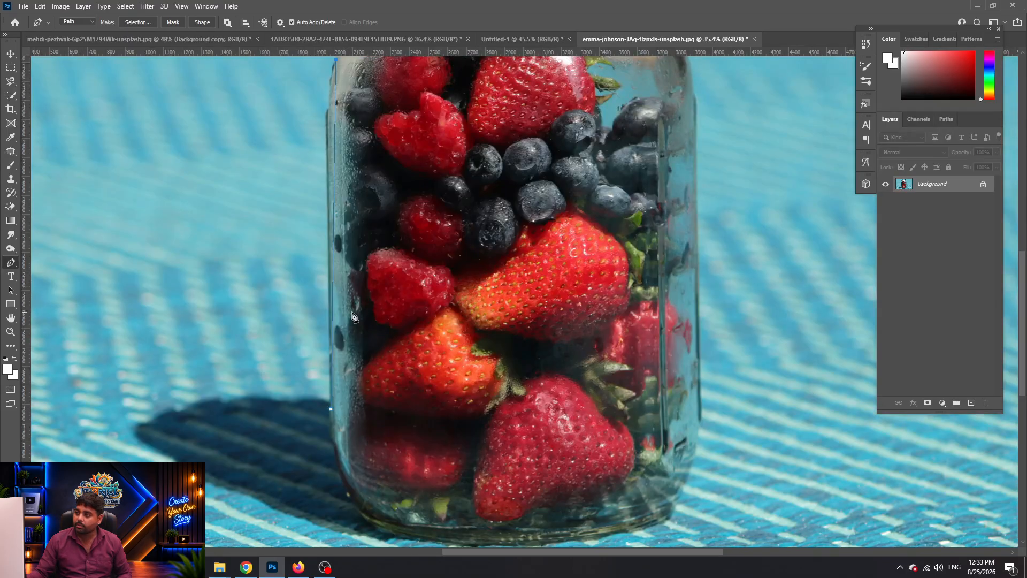
drag(361, 120, 364, 156)
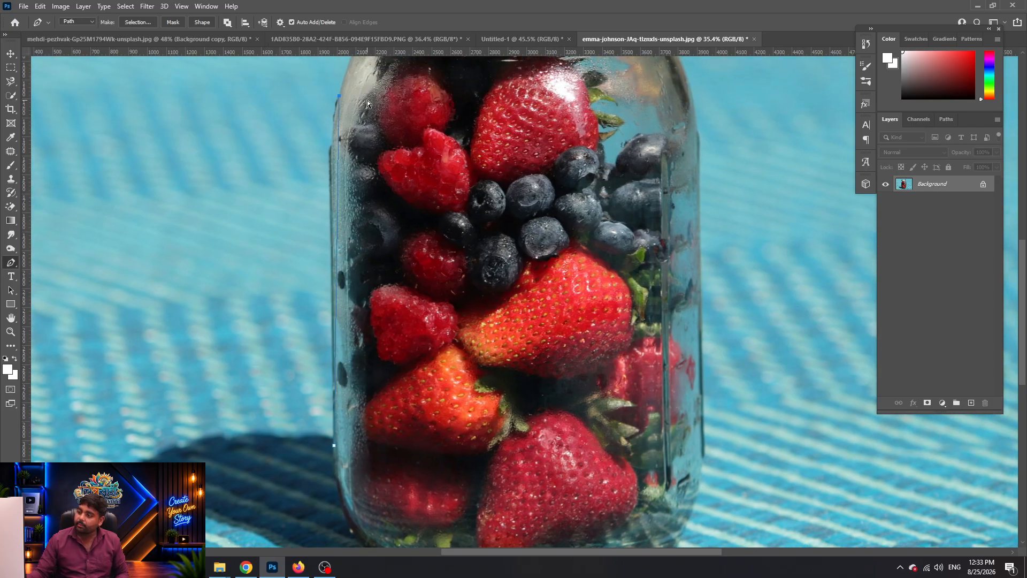
scroll(329, 424, up, 1)
scroll(435, 378, down, 3)
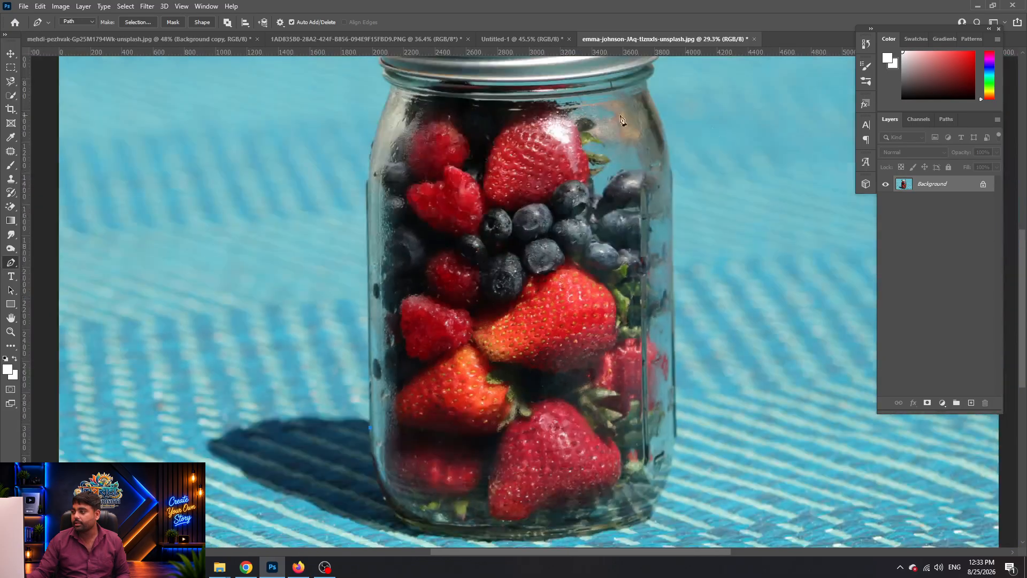
scroll(418, 376, up, 5)
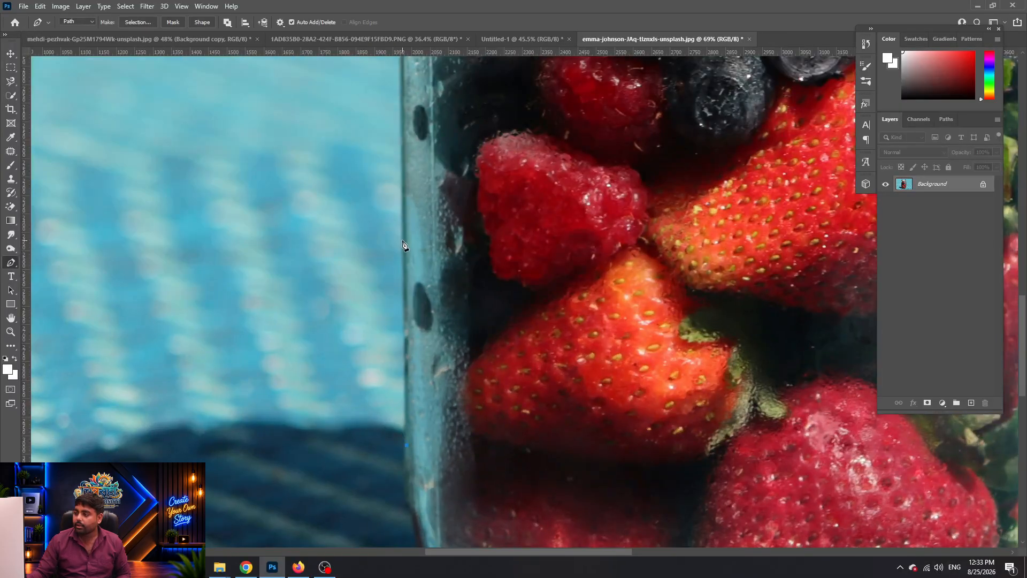
drag(402, 235, 402, 332)
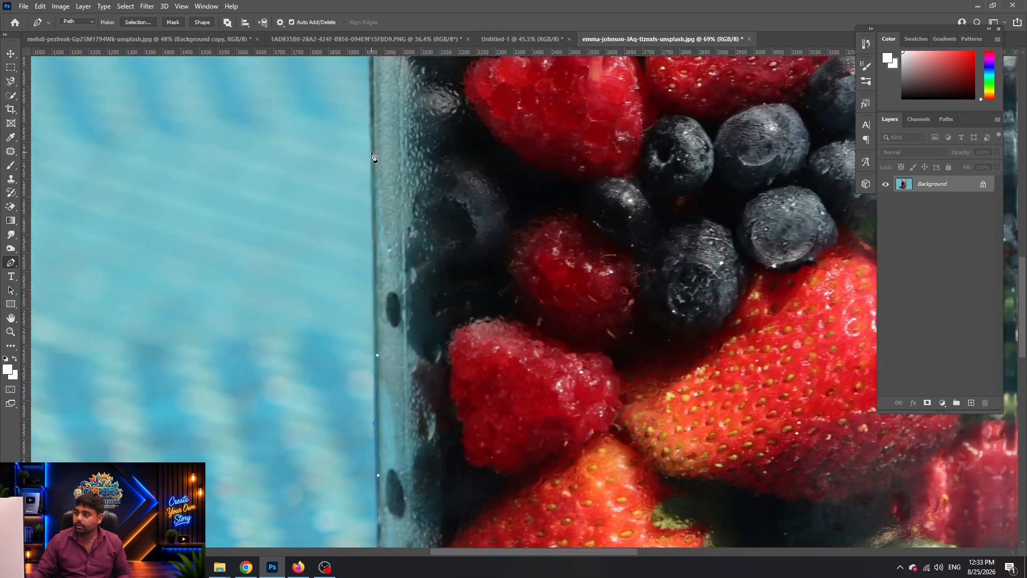
Re-place the misplaced curved anchor, bend it to hug the edge, and reach the neck
drag(374, 149, 359, 236)
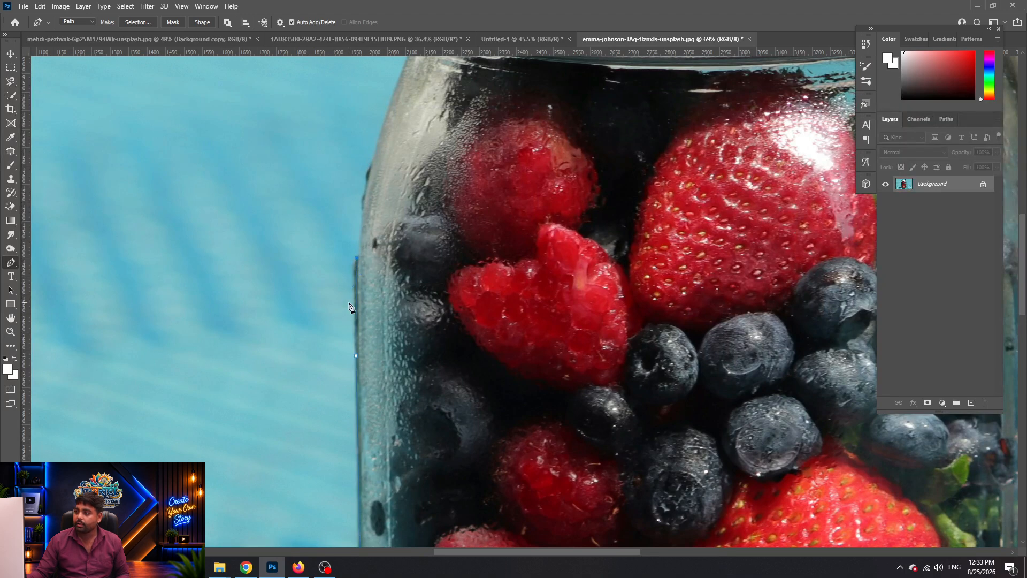
scroll(345, 314, down, 4)
drag(328, 248, 397, 219)
key(ctrl+z)
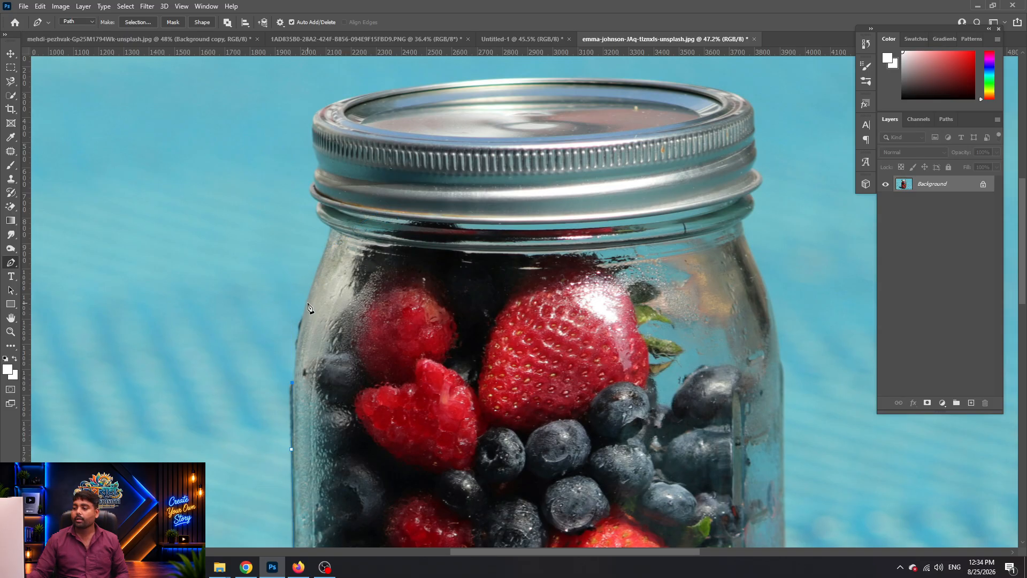
drag(325, 254, 352, 208)
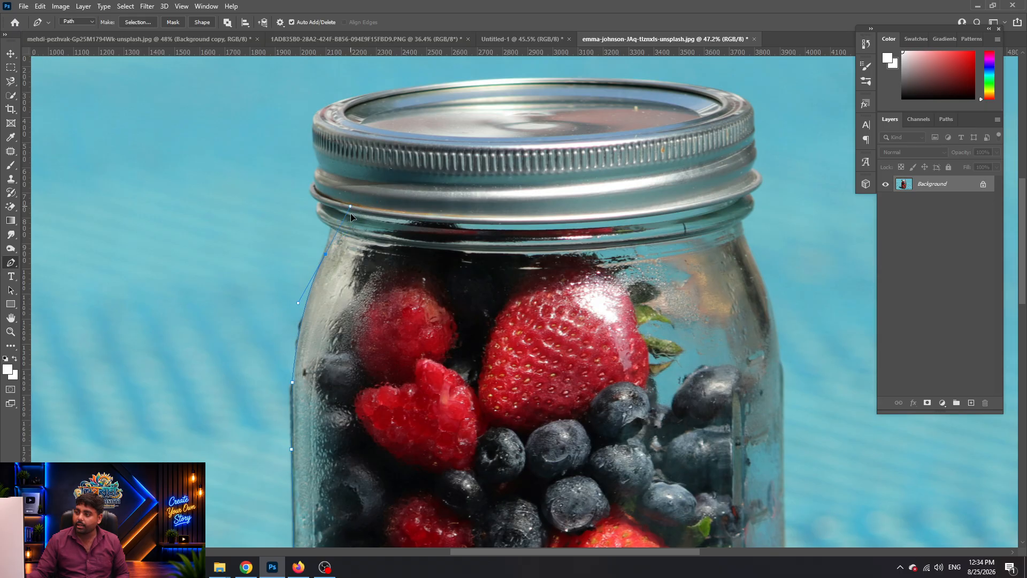
drag(344, 240, 355, 191)
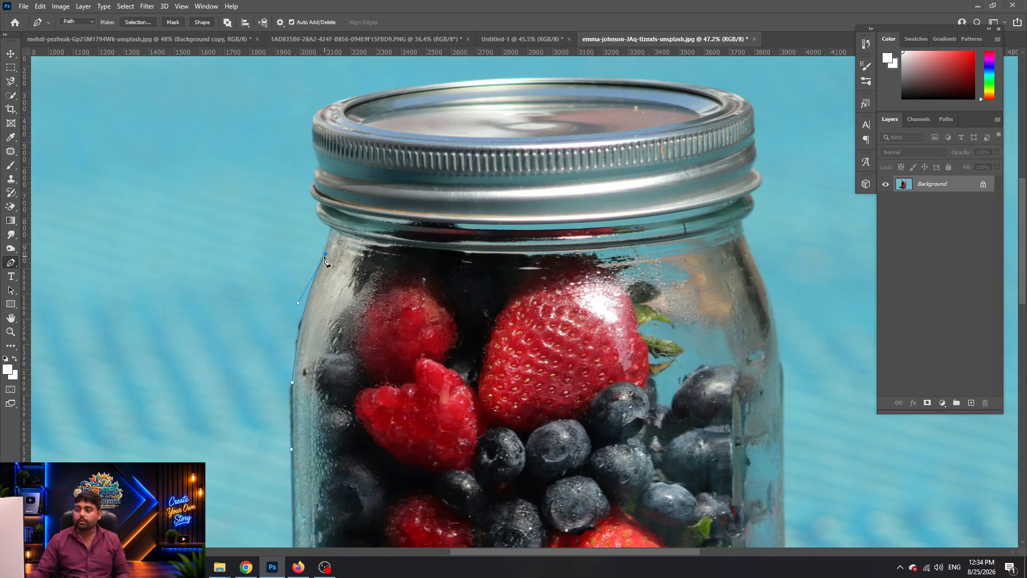
click(331, 228)
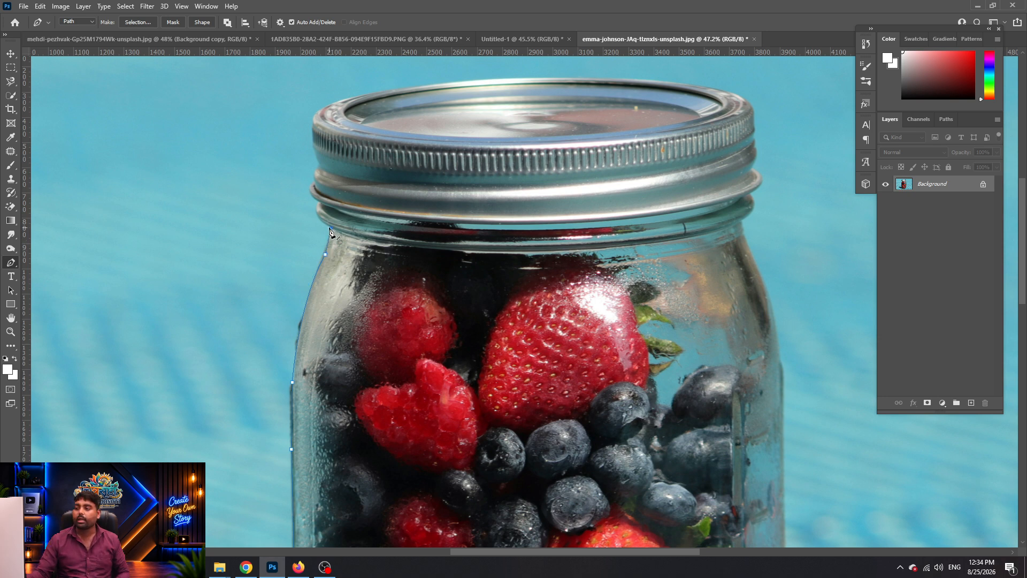
scroll(358, 237, up, 5)
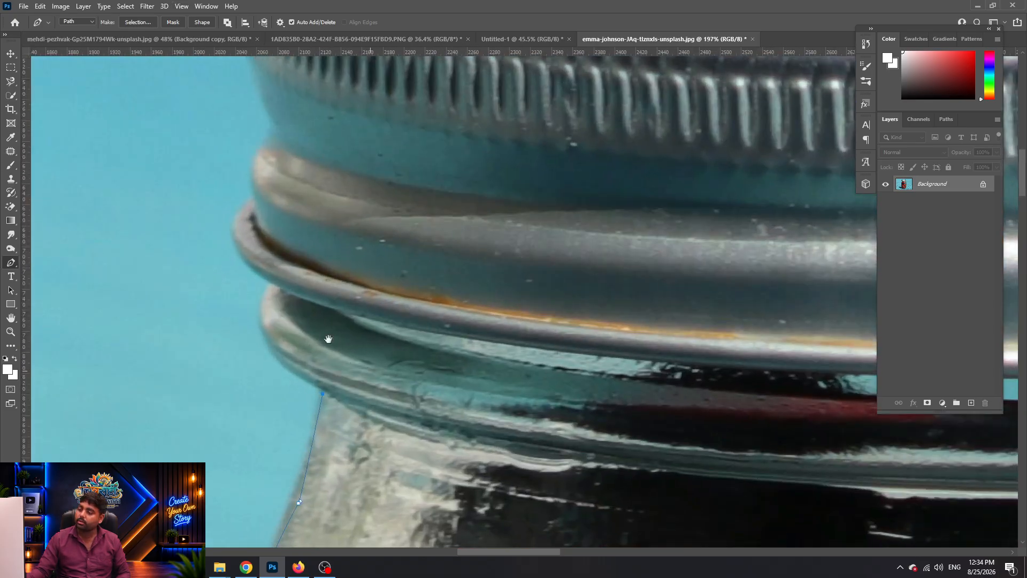
Curve the path around the jar's rim bulge and the lower lid ring
drag(328, 338, 266, 290)
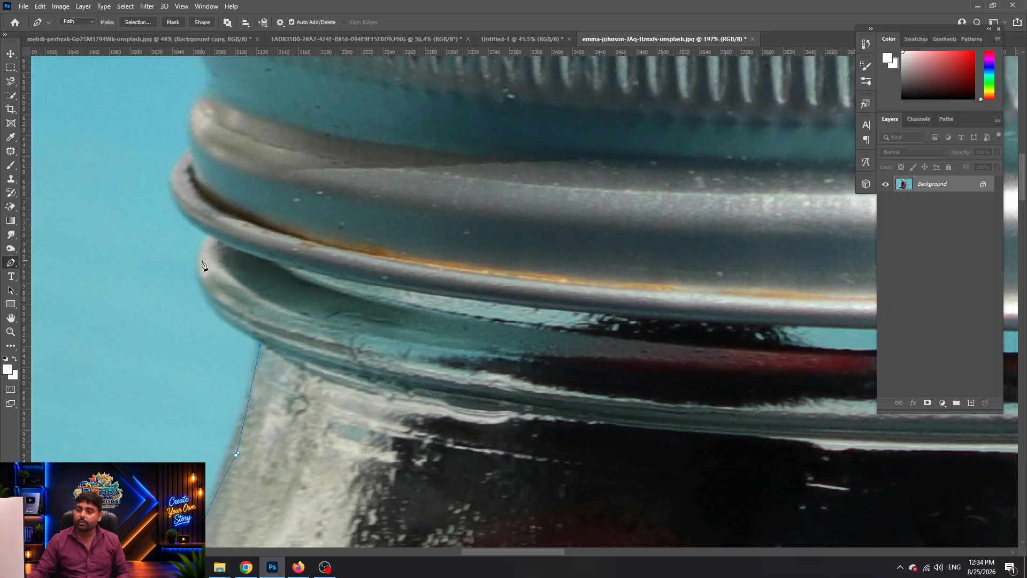
drag(200, 250, 213, 181)
drag(212, 234, 210, 241)
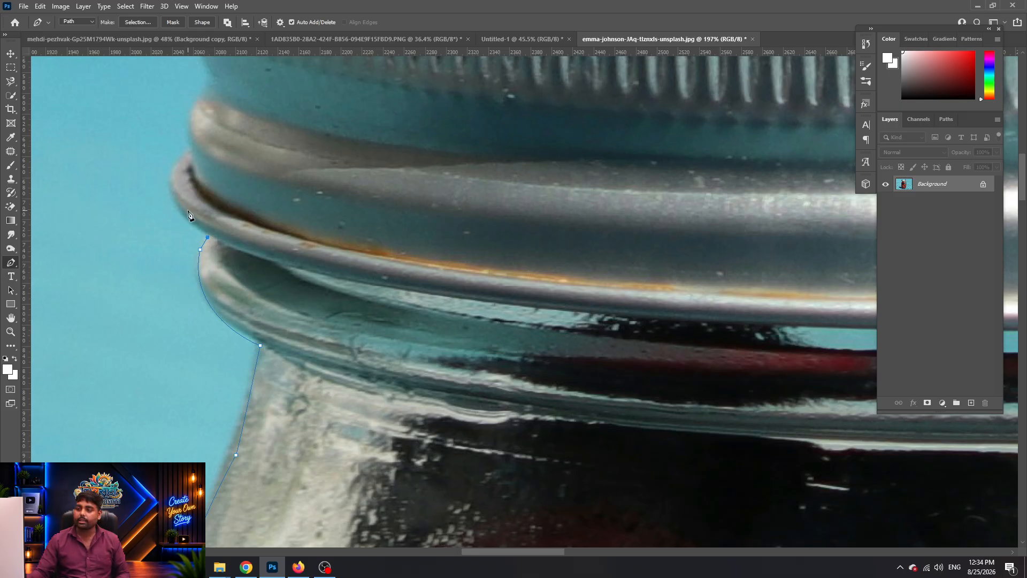
drag(174, 164, 189, 117)
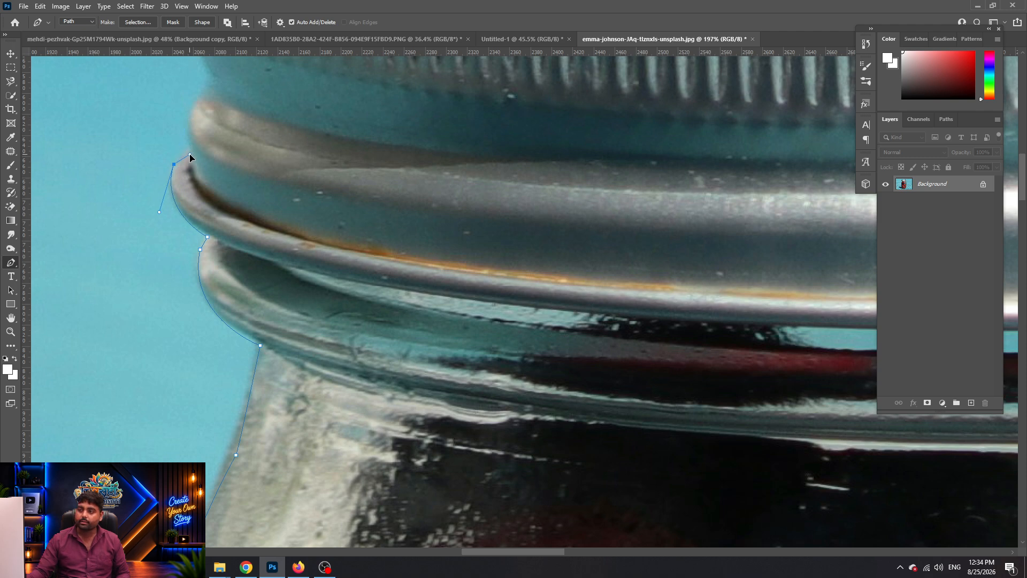
click(190, 154)
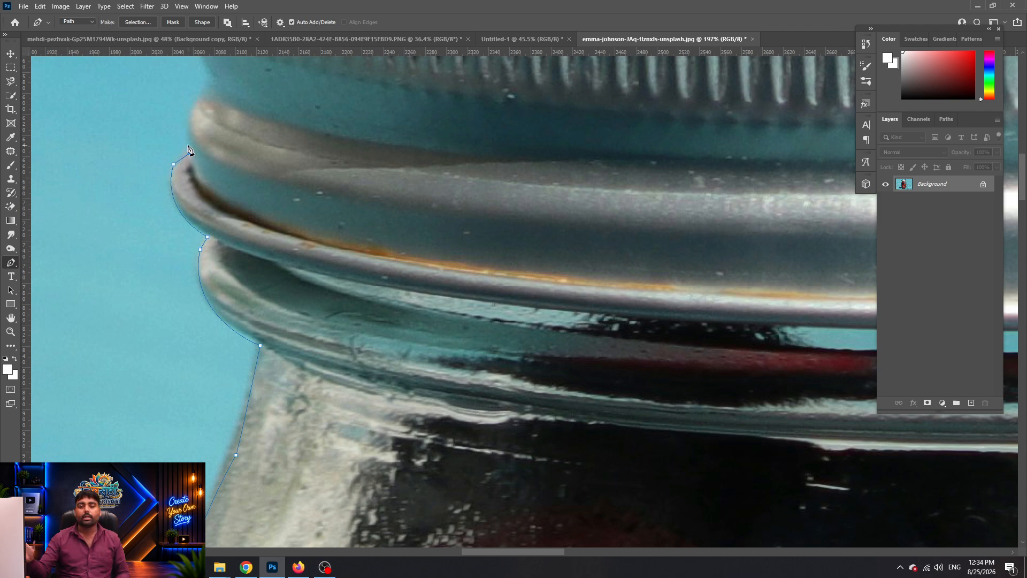
Continue the path up the lid's left side to near its top edge
scroll(188, 149, down, 1)
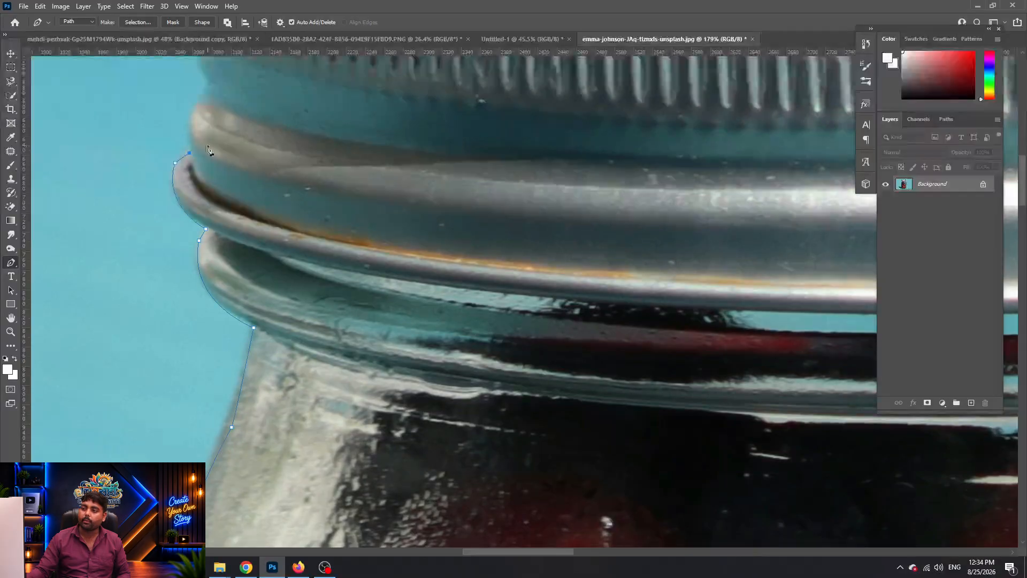
drag(190, 151, 203, 269)
drag(197, 226, 209, 201)
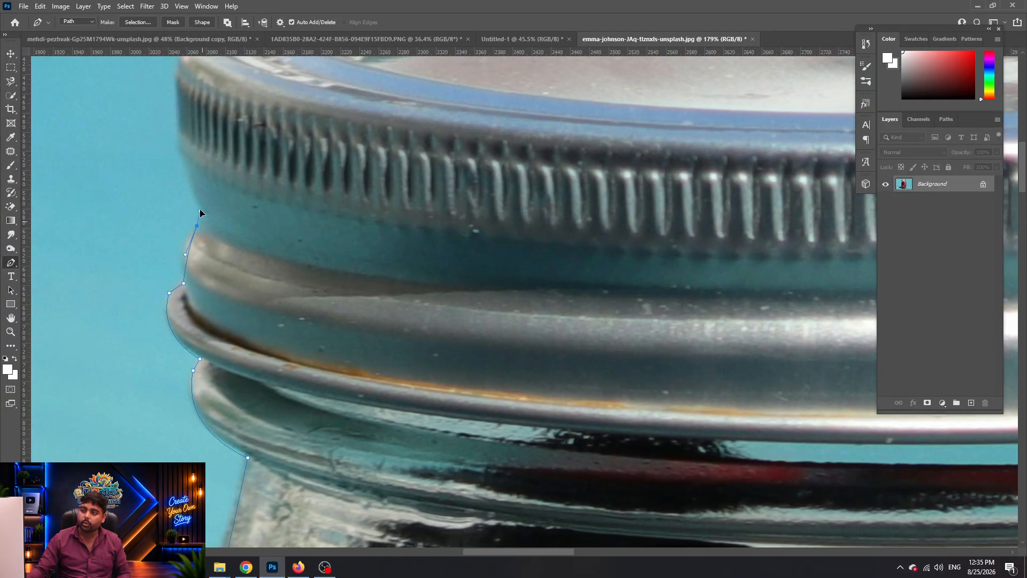
click(182, 154)
drag(184, 155, 196, 267)
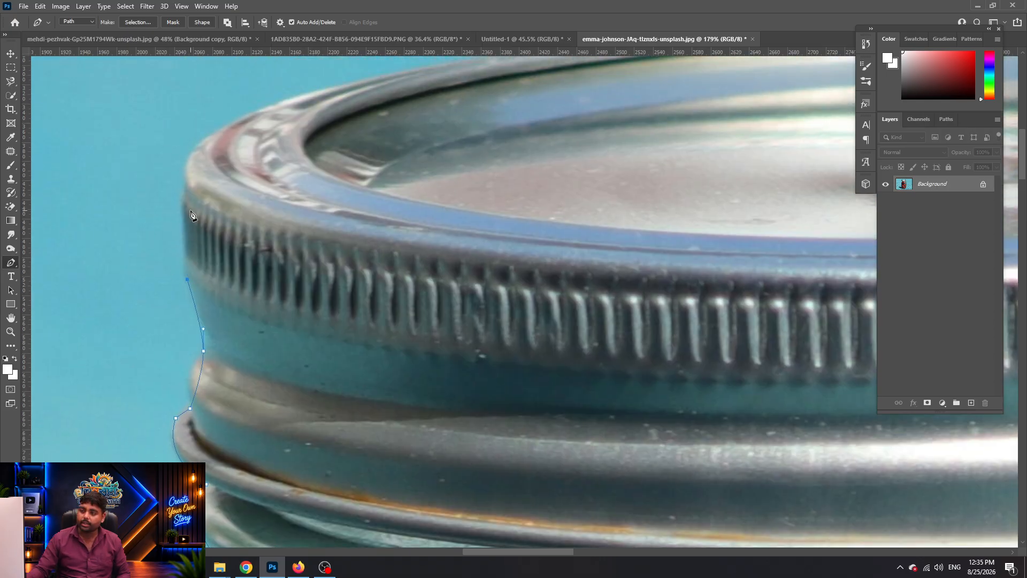
key(ctrl+z)
drag(186, 255, 184, 229)
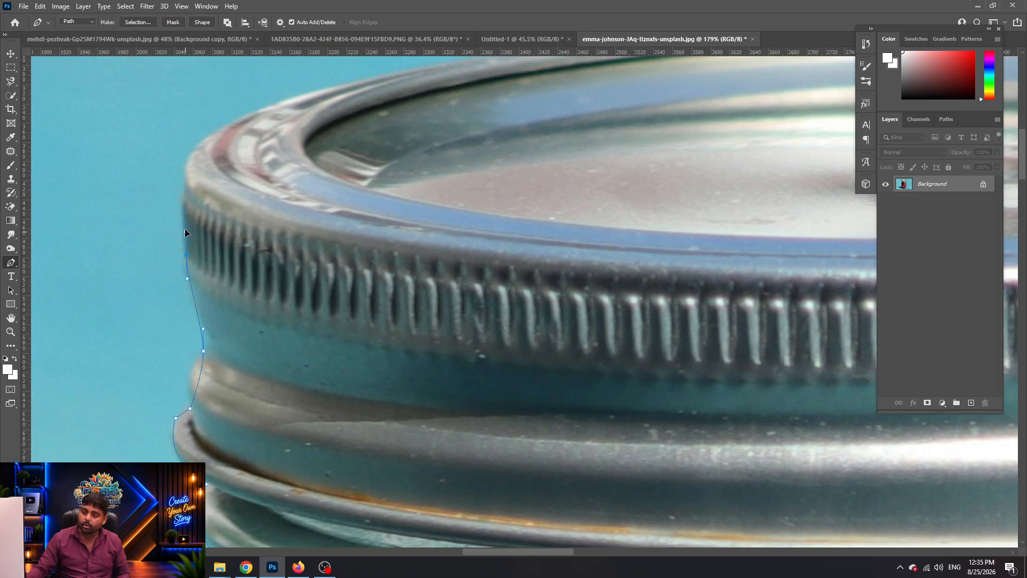
click(185, 194)
alt+scroll(192, 210, down, 1)
alt+scroll(192, 210, down, 3)
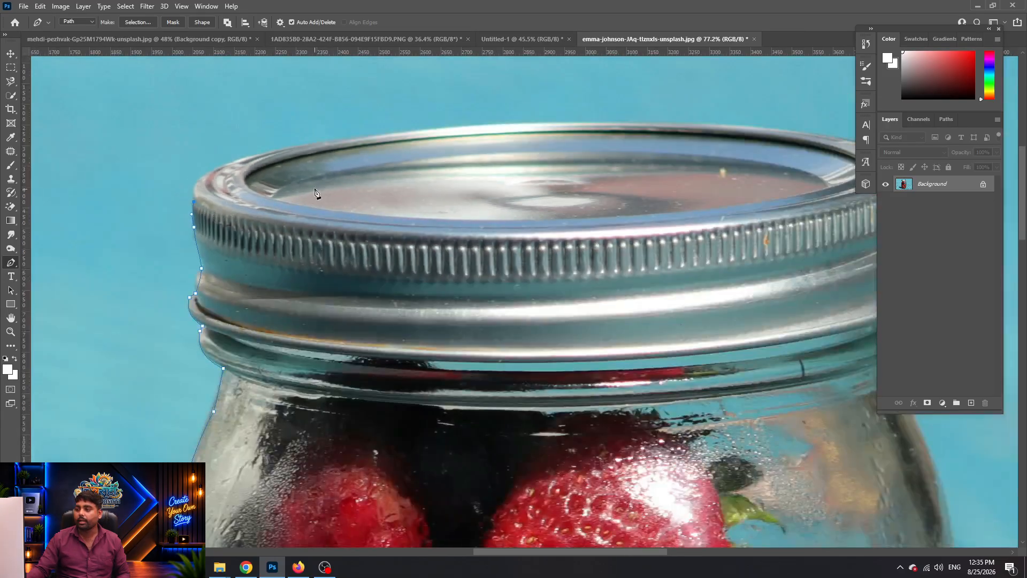
Curve the path around the lid's top-left corner and along the top rim
scroll(172, 213, right, 5)
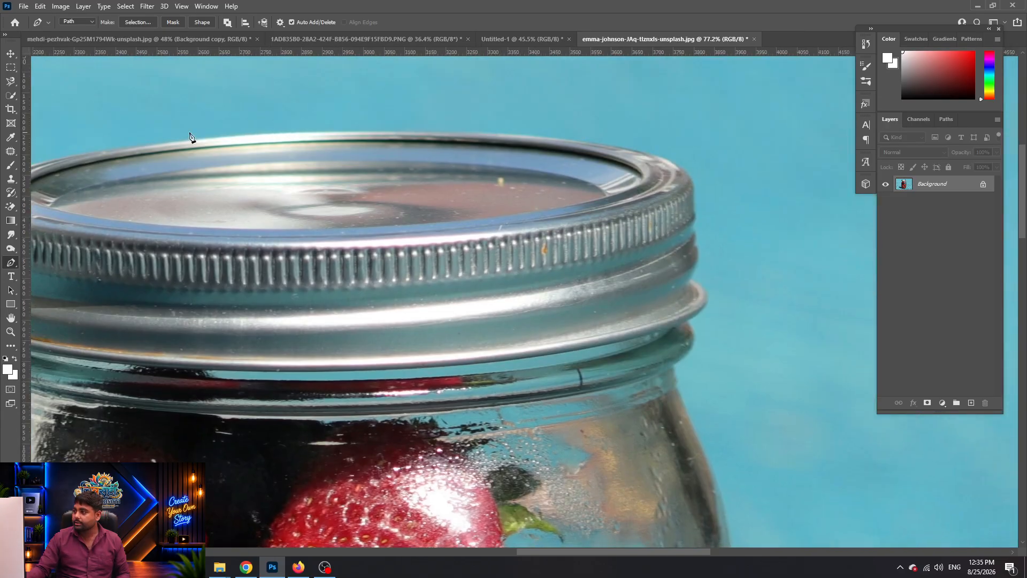
scroll(293, 241, down, 2)
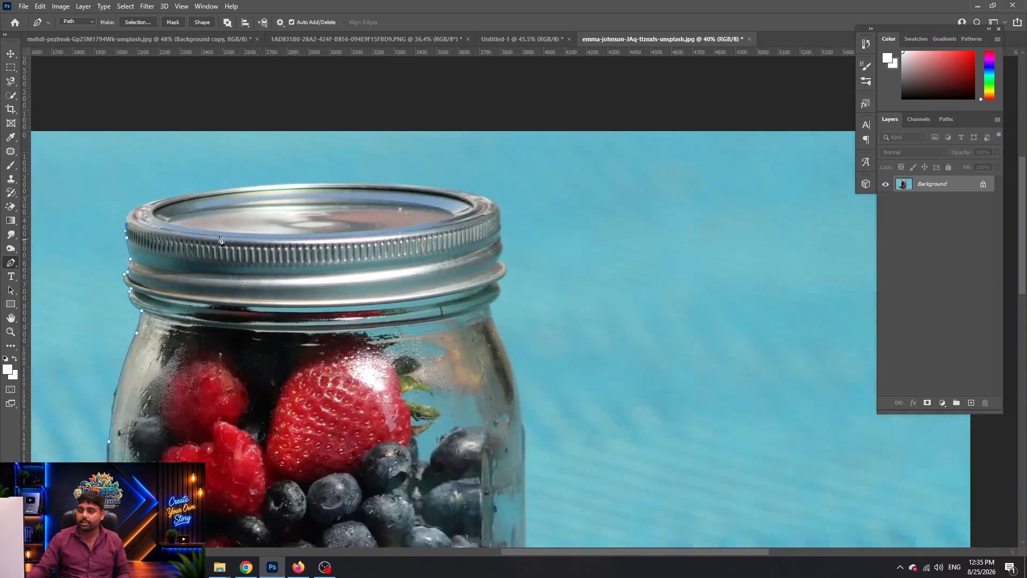
scroll(219, 239, up, 4)
drag(180, 182, 261, 175)
click(101, 240)
drag(161, 186, 196, 177)
click(196, 177)
Replace misplaced straight rim anchors with a curved anchor at the lid's right rim
scroll(432, 190, down, 6)
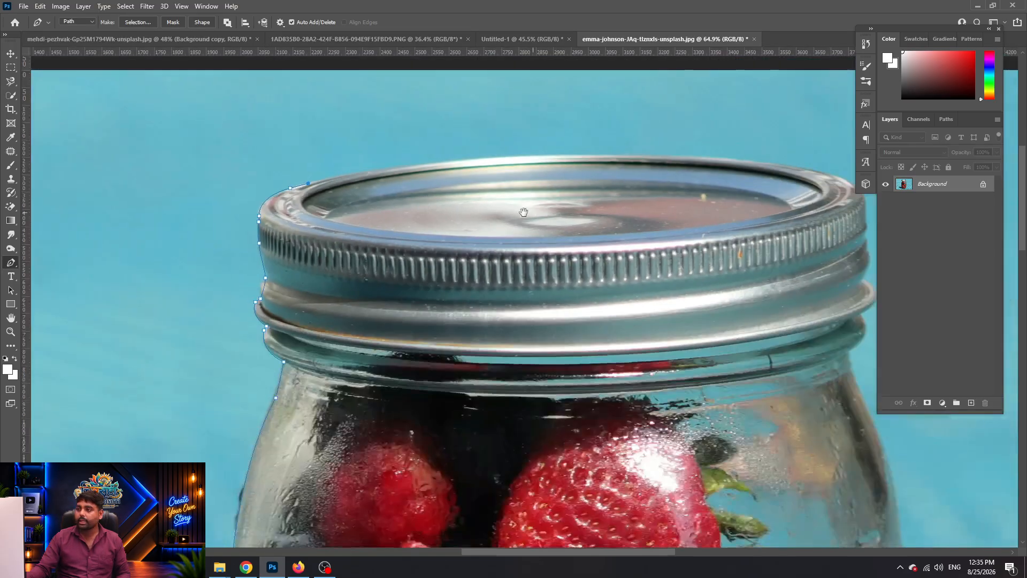
drag(559, 179, 332, 194)
click(369, 169)
click(459, 179)
click(545, 197)
key(ctrl+z)
key(ctrl+z)
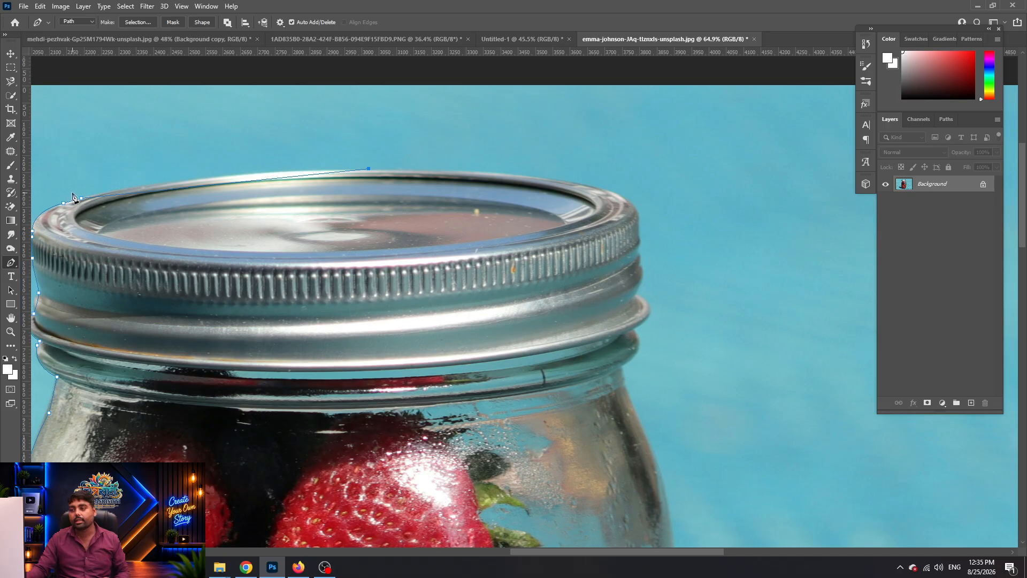
key(ctrl+z)
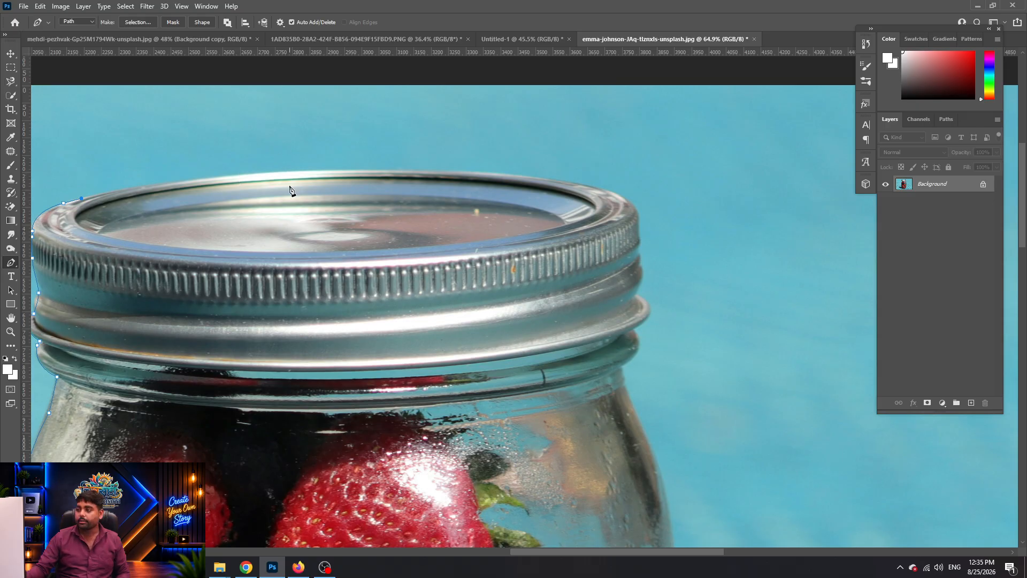
drag(626, 199, 673, 214)
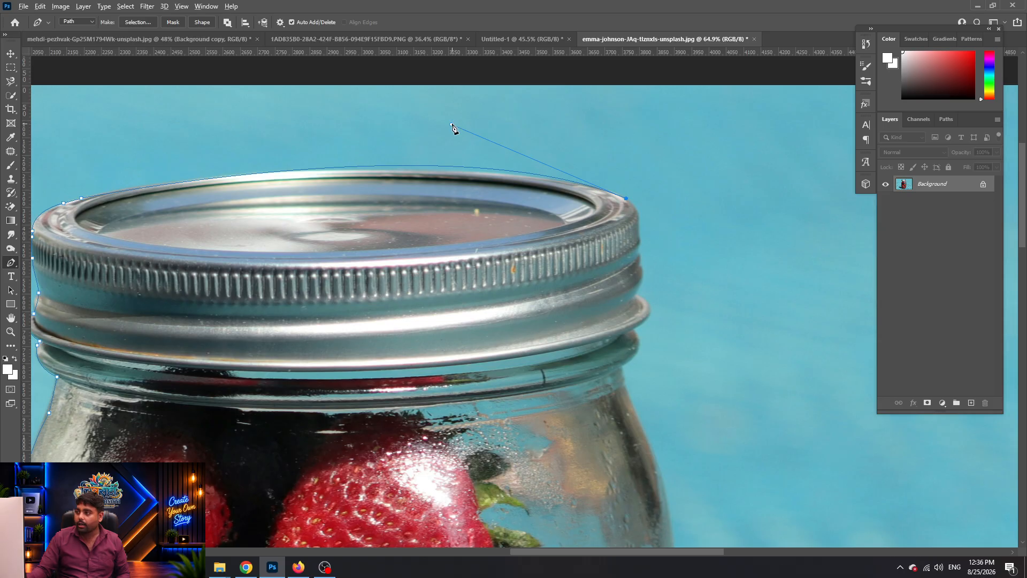
Refine the curve over the lid top and settle the right rim anchor on the edge
drag(452, 126, 393, 135)
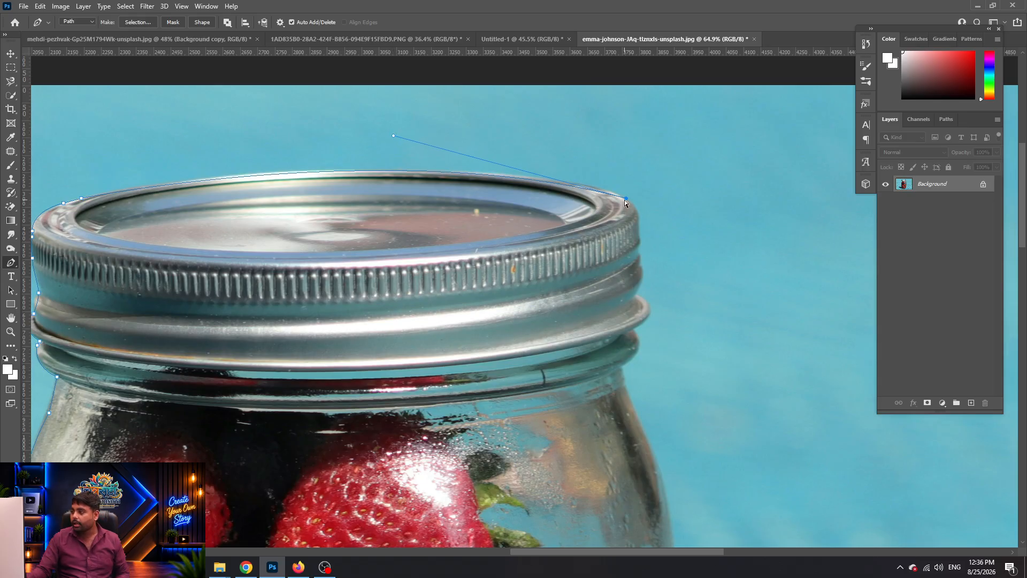
drag(625, 200, 621, 196)
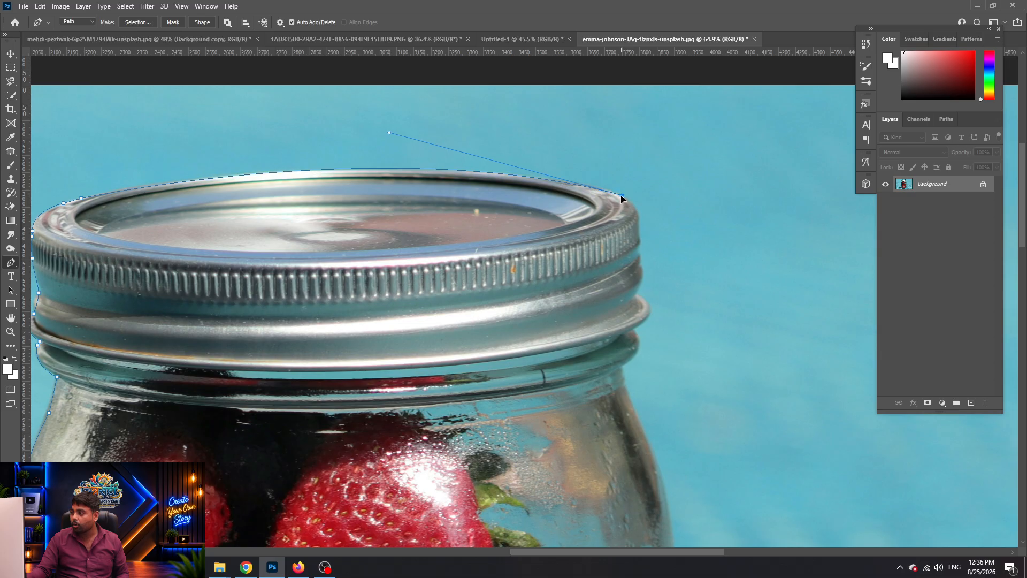
key(ctrl+z)
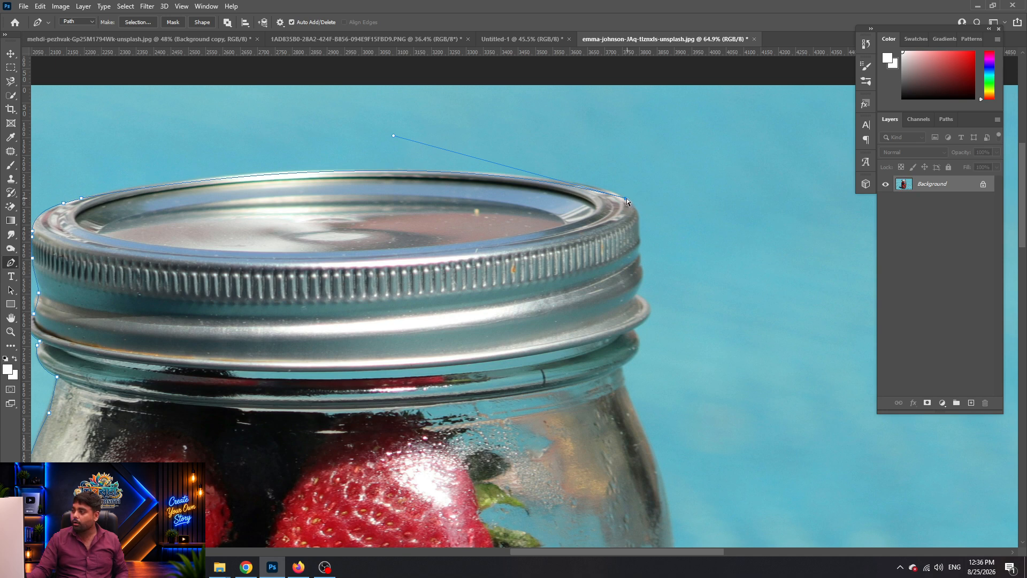
drag(625, 197, 616, 196)
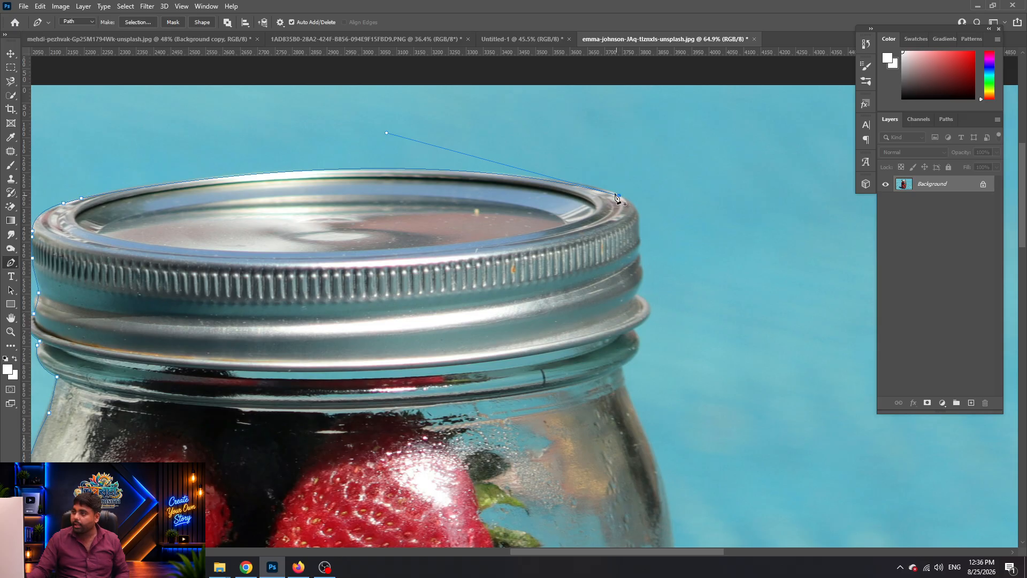
drag(385, 133, 383, 135)
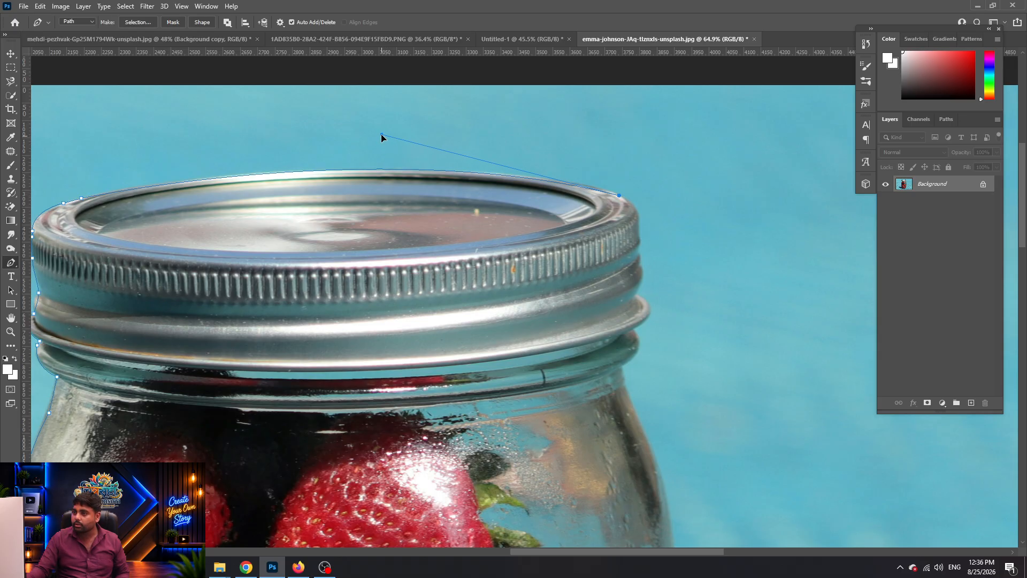
scroll(415, 185, down, 8)
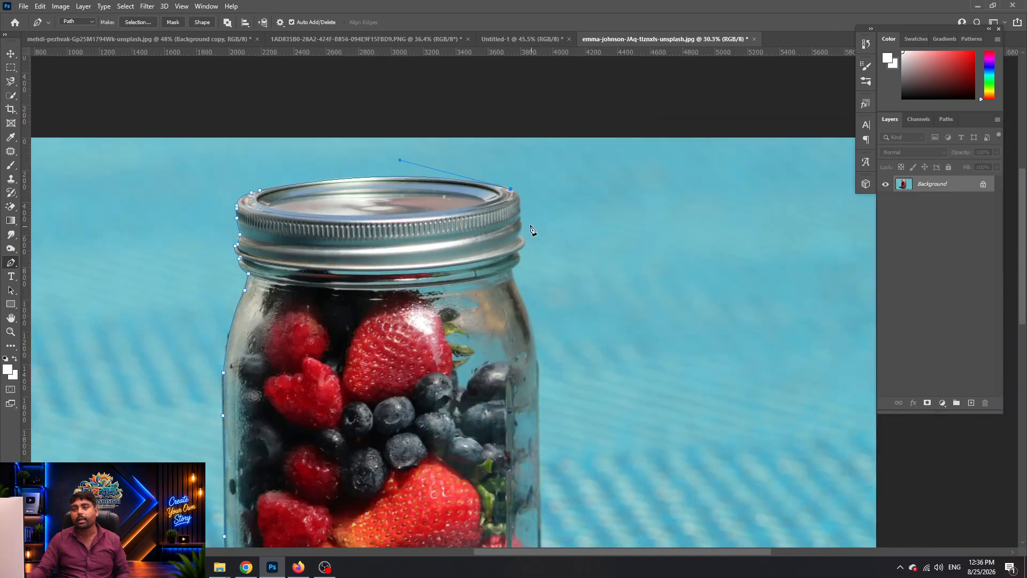
Trace the path down the lid's right edge and its lower rings
scroll(532, 224, up, 6)
drag(525, 218, 538, 284)
key(ctrl+z)
drag(523, 192, 524, 230)
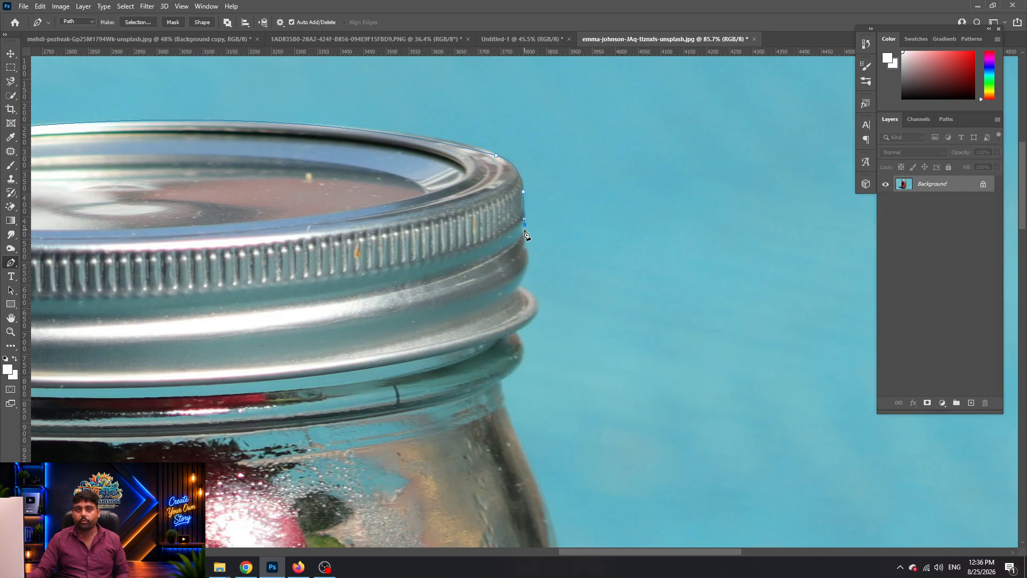
scroll(525, 235, down, 3)
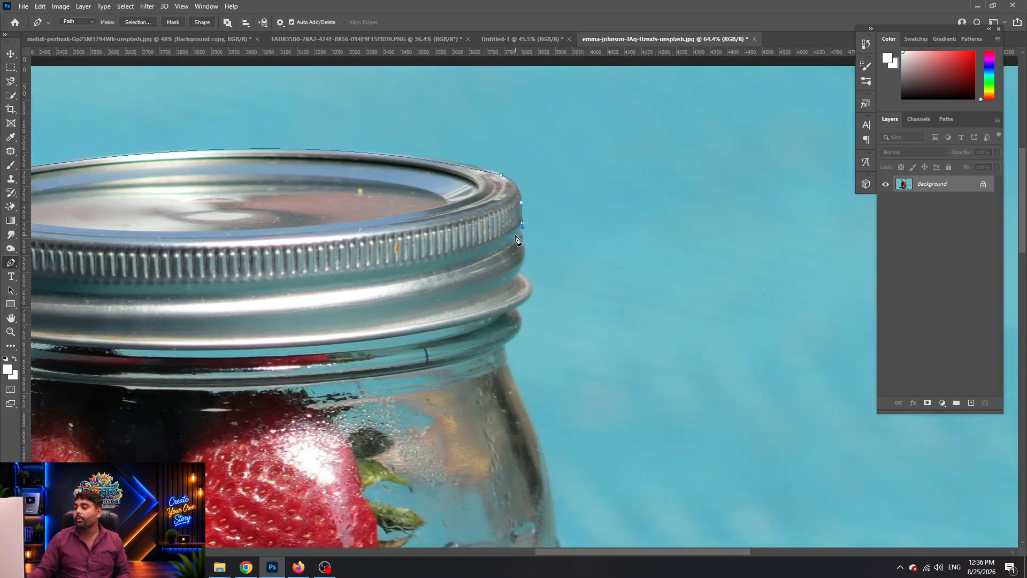
drag(522, 268, 518, 276)
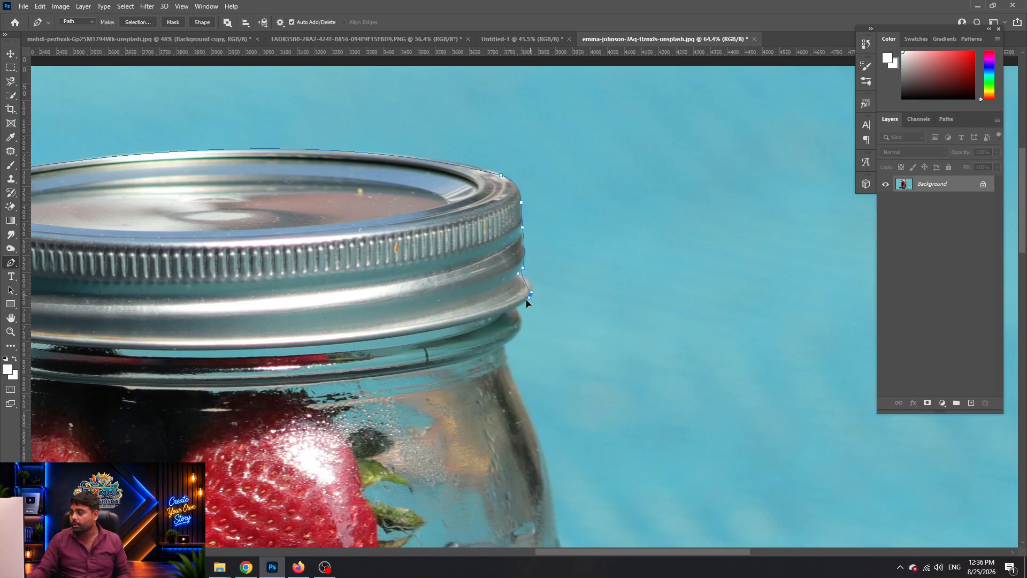
click(517, 310)
click(521, 323)
drag(503, 358, 505, 358)
Add a curved anchor along the jar's right glass side
scroll(505, 359, down, 8)
drag(530, 413, 376, 64)
drag(387, 193, 398, 290)
drag(386, 229, 376, 293)
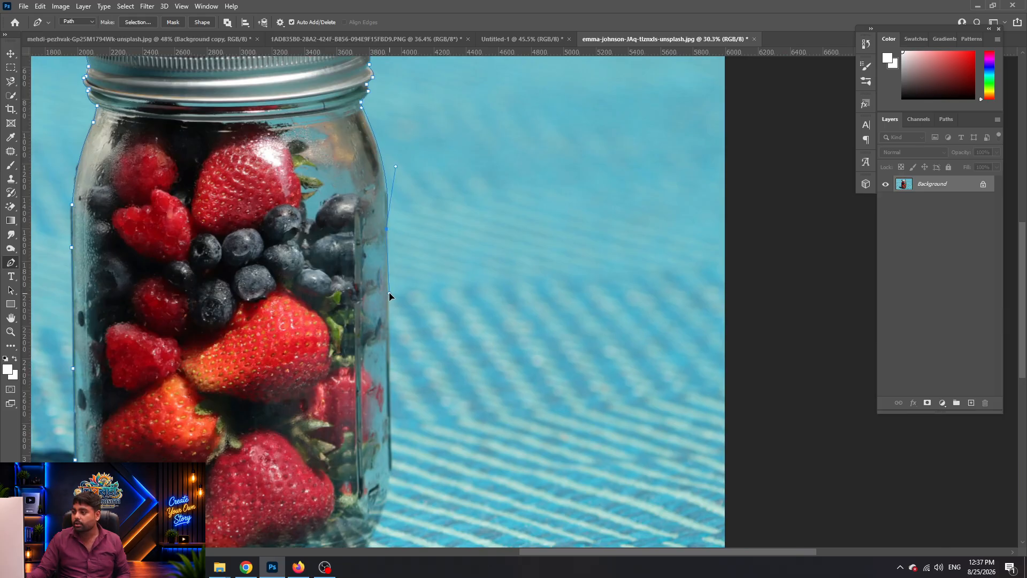
scroll(389, 292, down, 2)
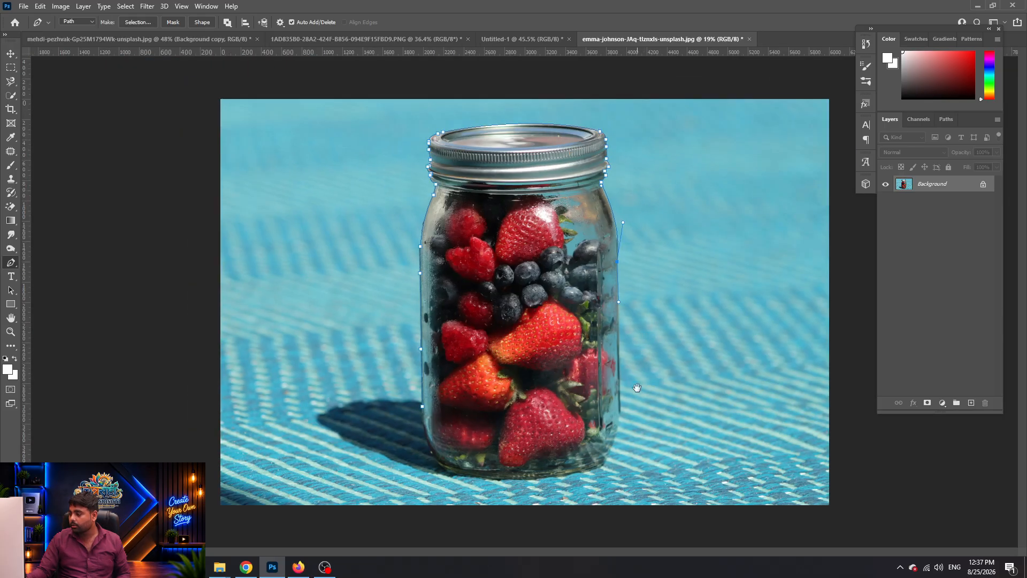
Add anchors around the jar's base and up its left edge, closing the path at its start
drag(615, 442, 607, 460)
click(607, 460)
click(603, 465)
drag(441, 469, 421, 437)
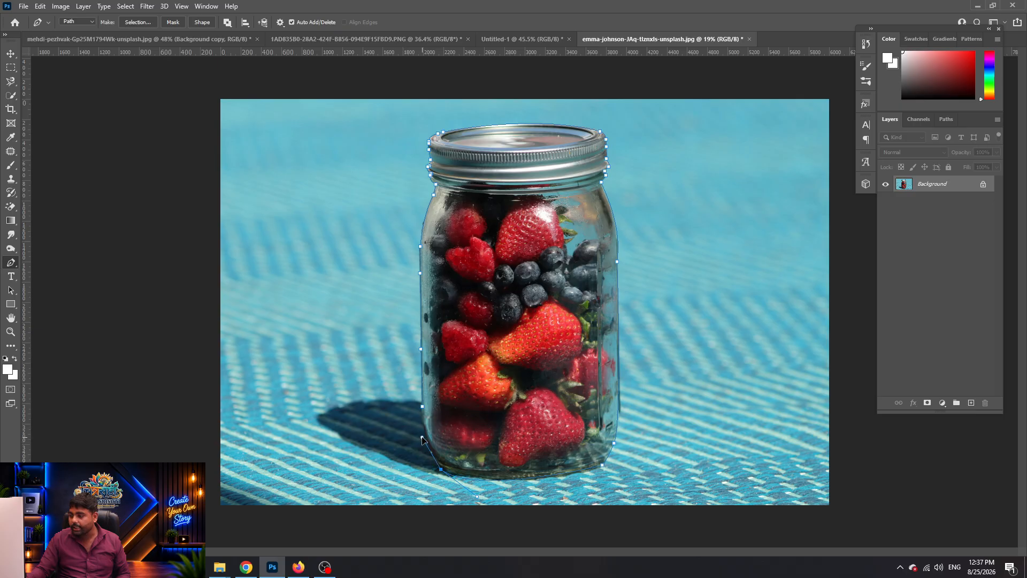
scroll(423, 442, up, 6)
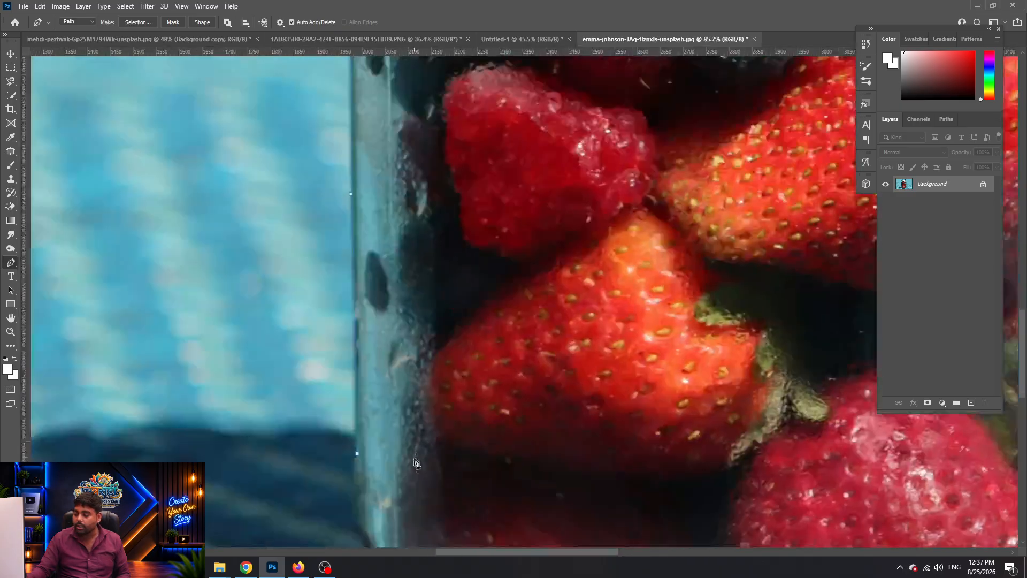
click(360, 361)
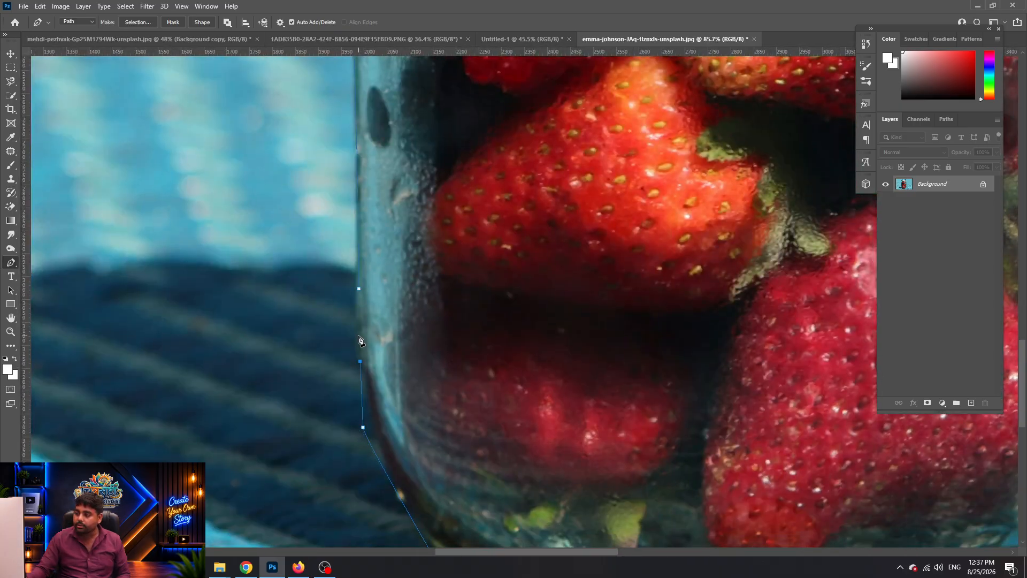
click(358, 289)
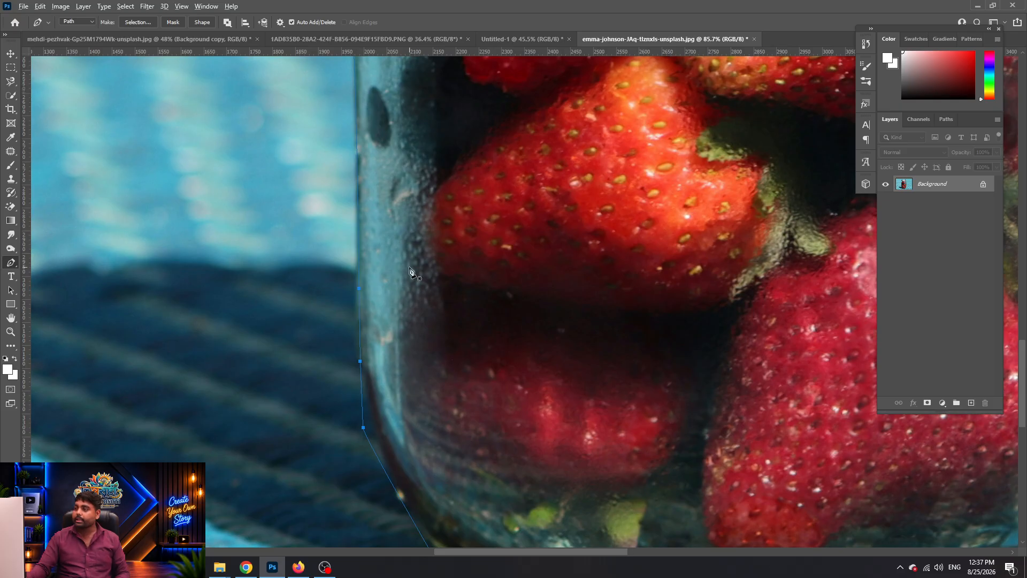
scroll(415, 274, down, 6)
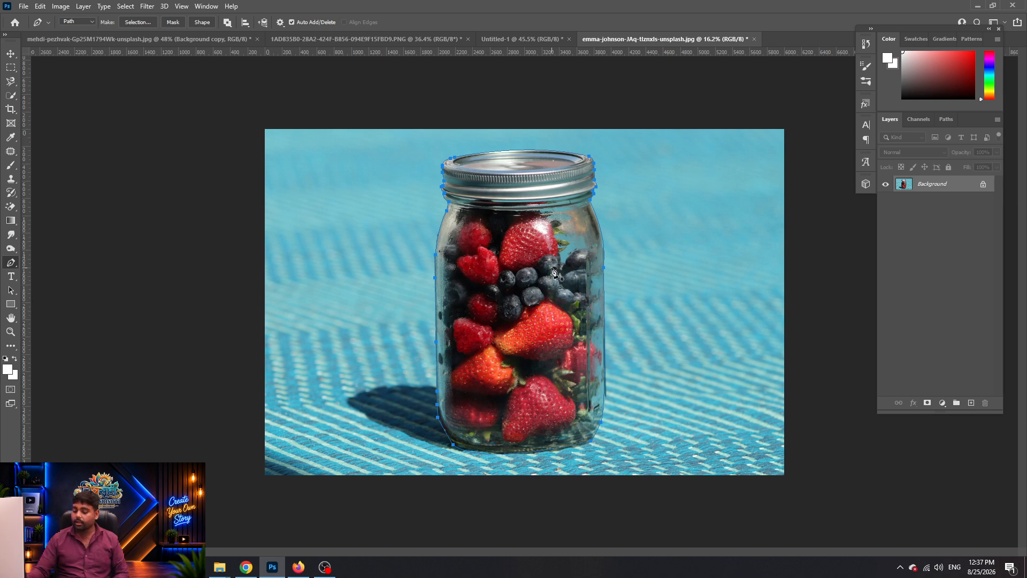
Make a selection from the jar path with a 1.2 pixel feather radius
key(l)
right_click(552, 269)
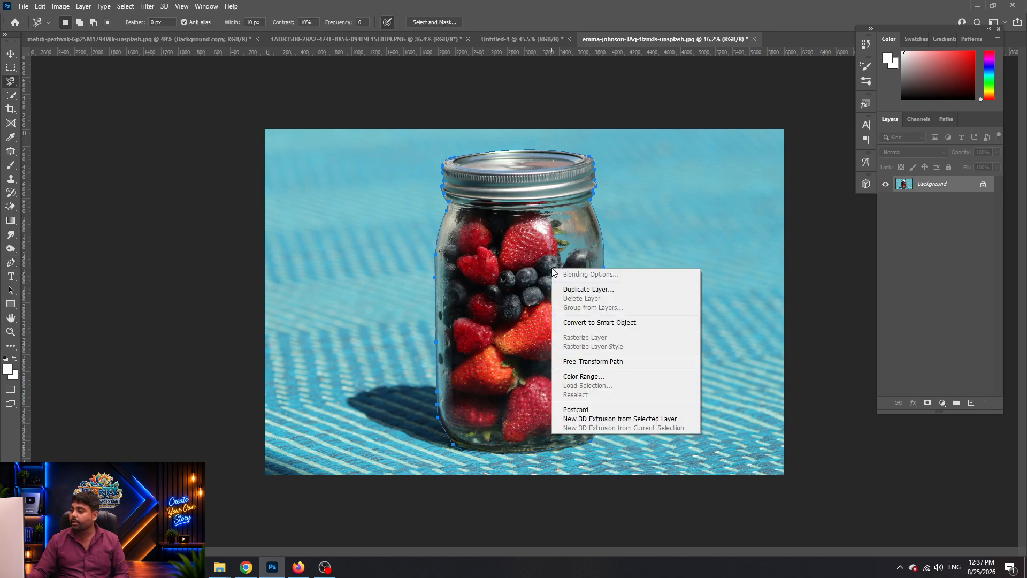
key(Escape)
key(p)
right_click(538, 260)
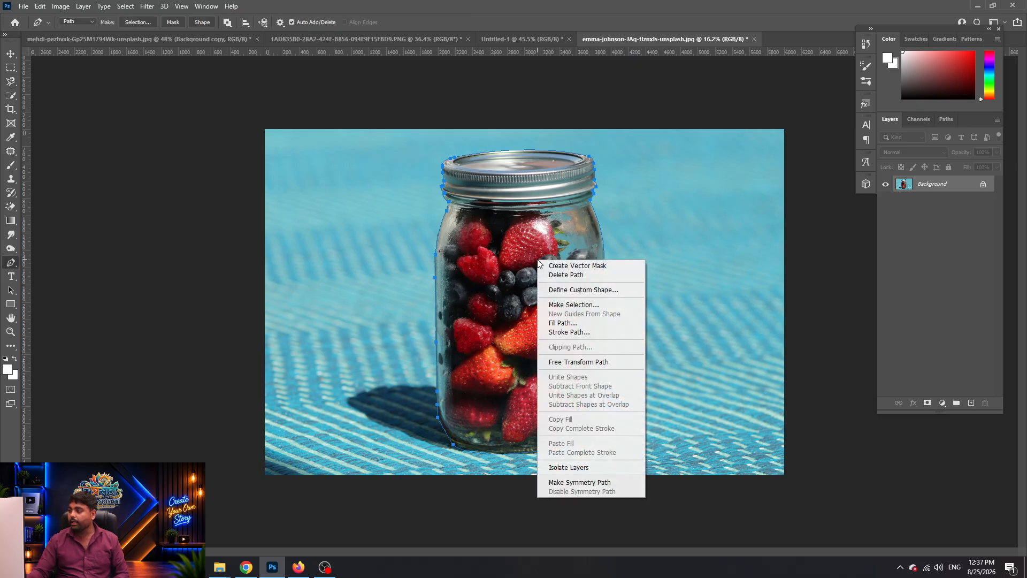
click(575, 305)
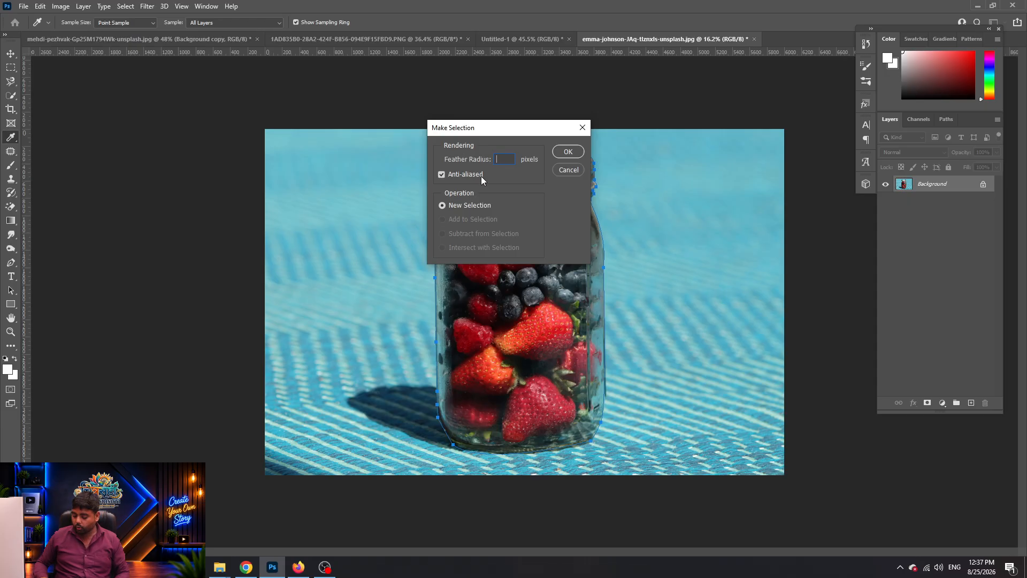
text(1.2)
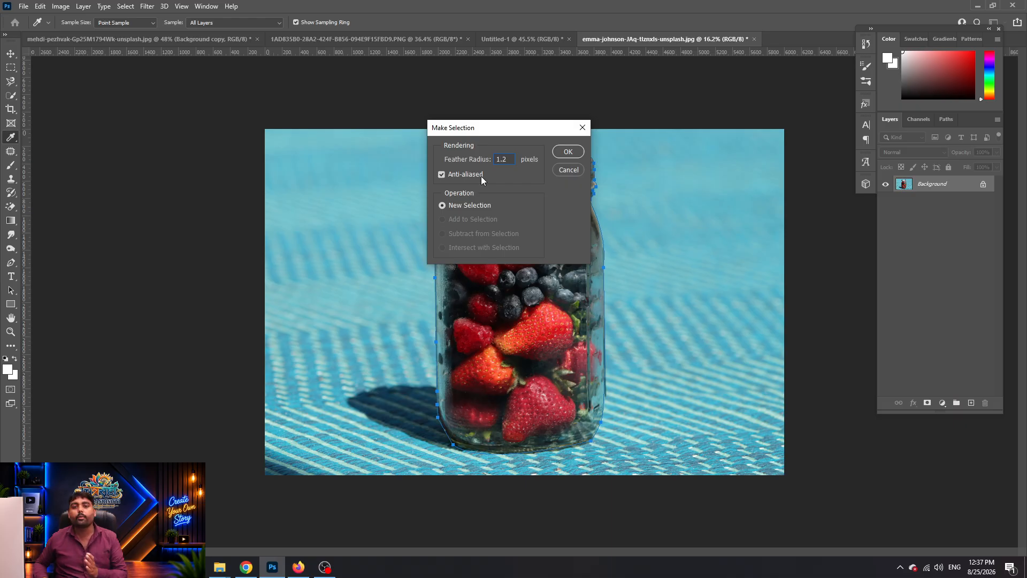
key(Return)
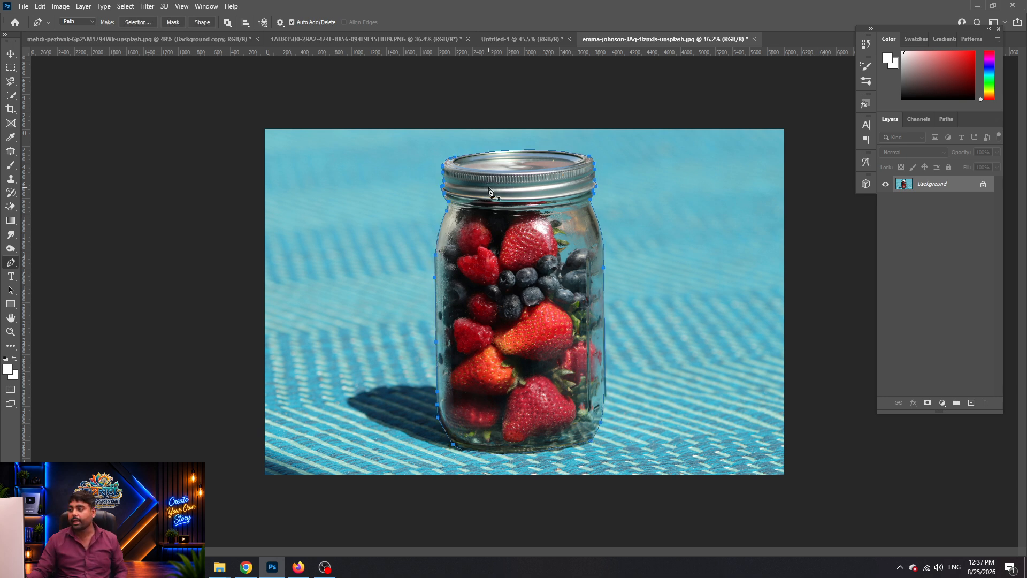
right_click(514, 216)
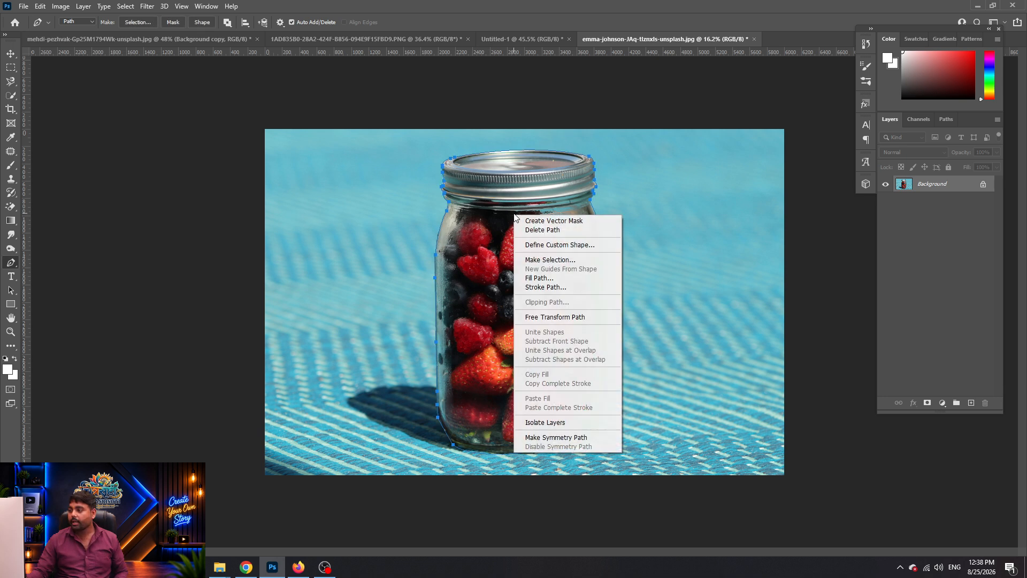
Load the jar path as a feathered selection and add a layer mask hiding the background
click(551, 260)
key(Return)
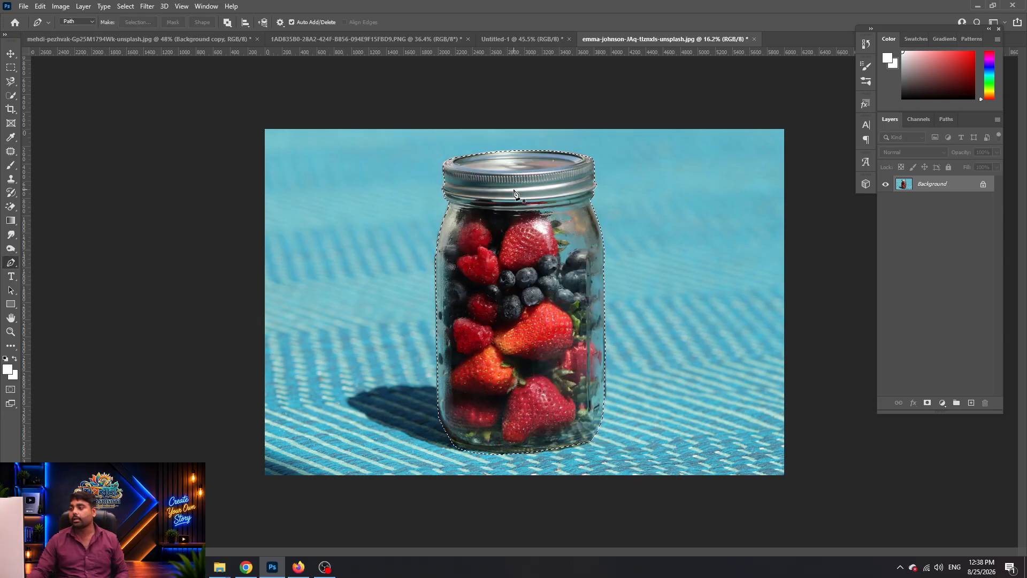
key(ctrl+d)
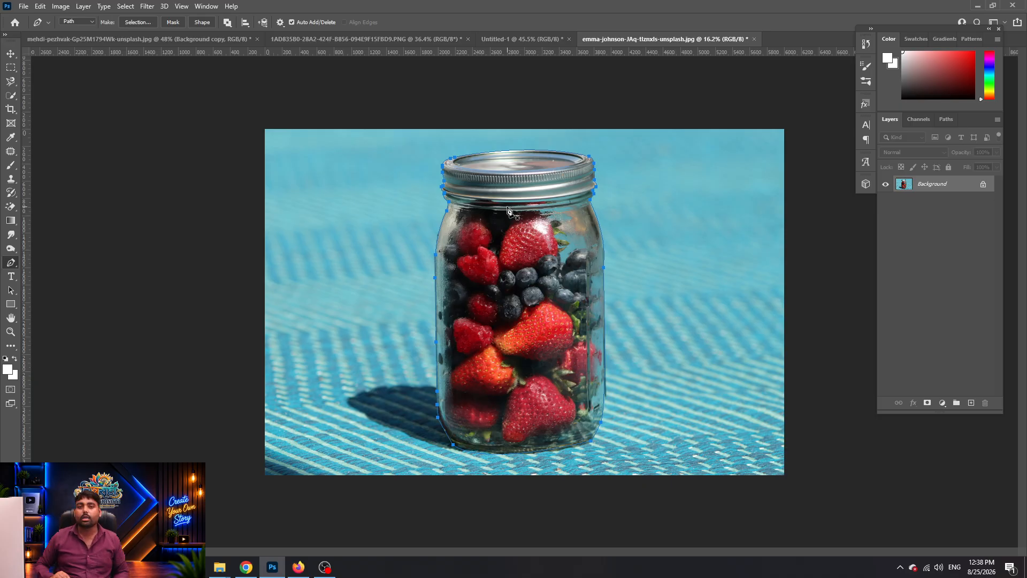
key(ctrl+Return)
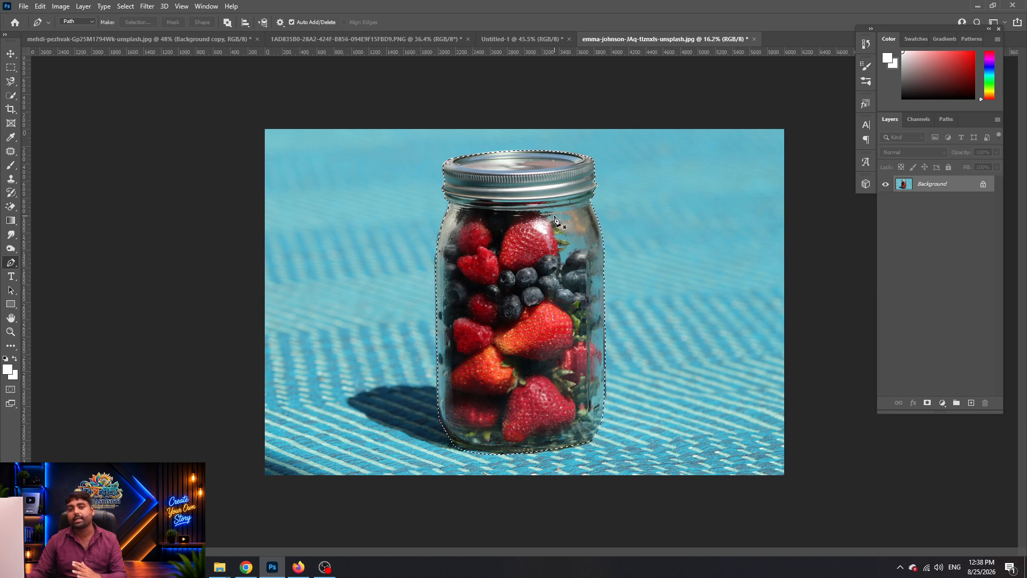
click(927, 403)
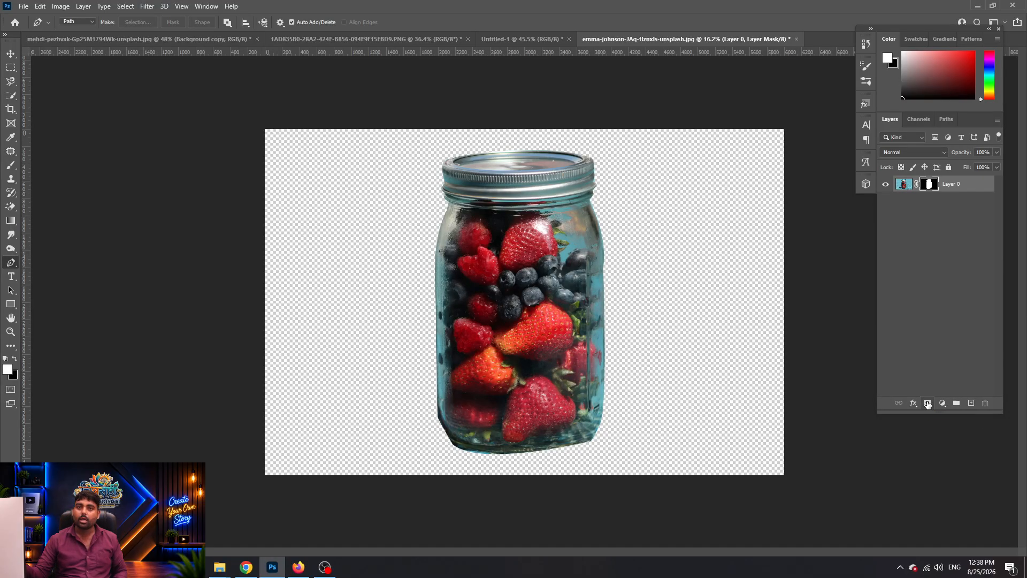
Copy the selected jar onto its own layer, hide the background, and try moving it
key(ctrl+z)
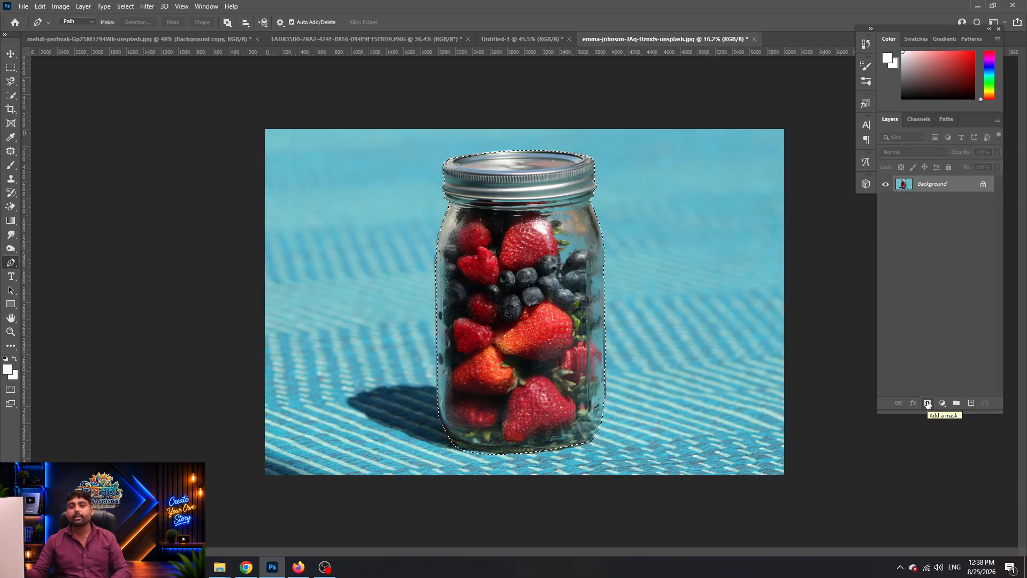
key(ctrl+j)
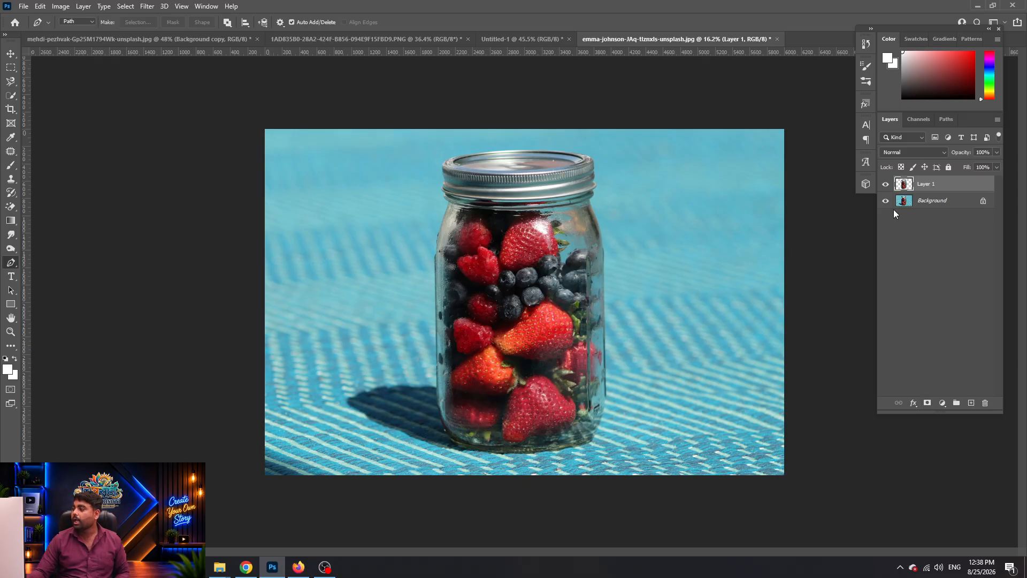
click(892, 201)
key(v)
drag(463, 348, 445, 337)
key(ctrl+z)
Toggle the background photo and test moving the jar, undoing back to the selection
scroll(506, 307, up, 9)
scroll(506, 306, down, 8)
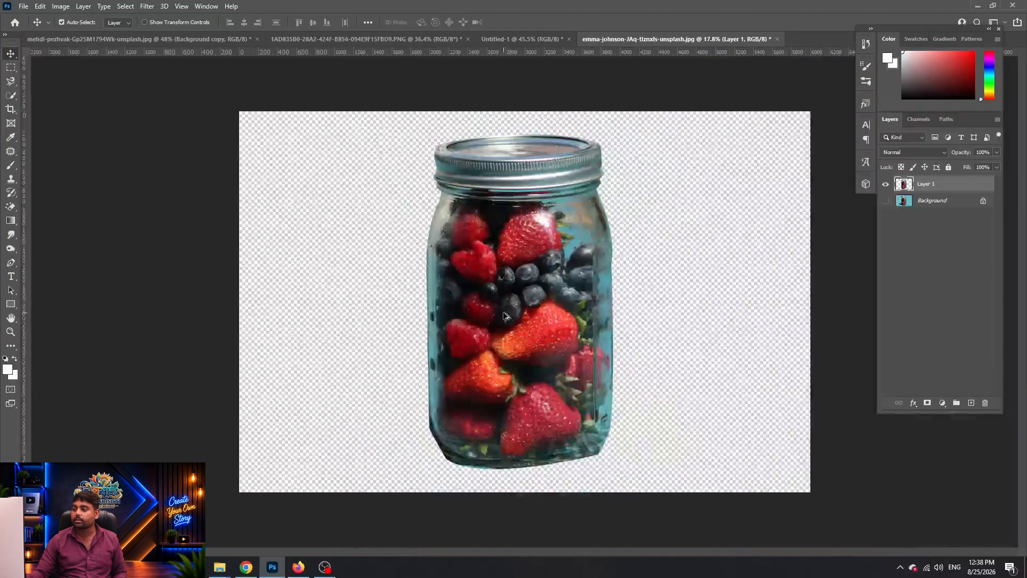
key(ctrl+z)
mouse_move(528, 310)
mouse_down()
mouse_move(537, 348)
mouse_move(541, 318)
mouse_up()
key(ctrl+z)
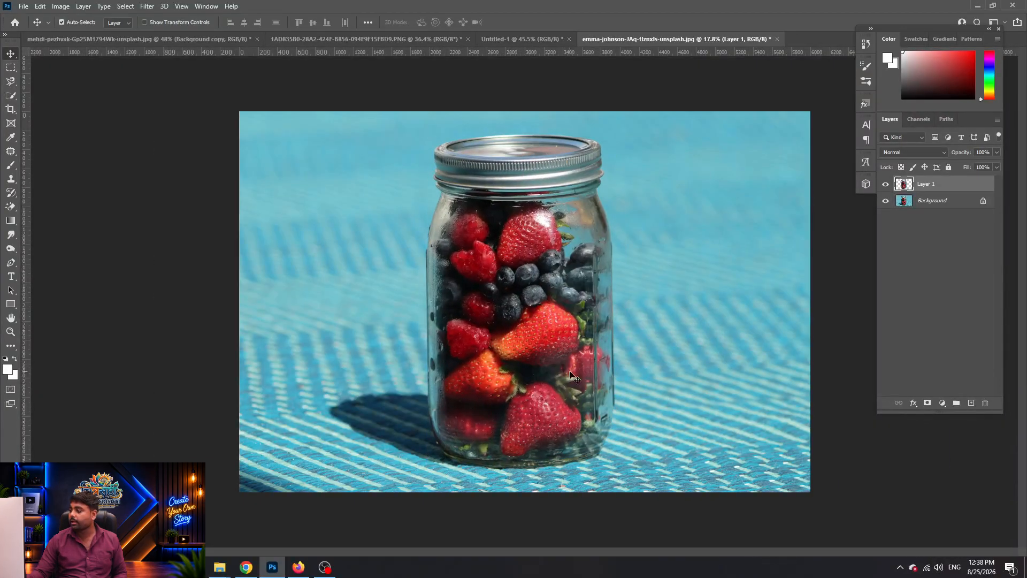
click(885, 200)
scroll(390, 253, down, 1)
scroll(390, 253, down, 2)
key(ctrl+z)
key(ctrl+z)
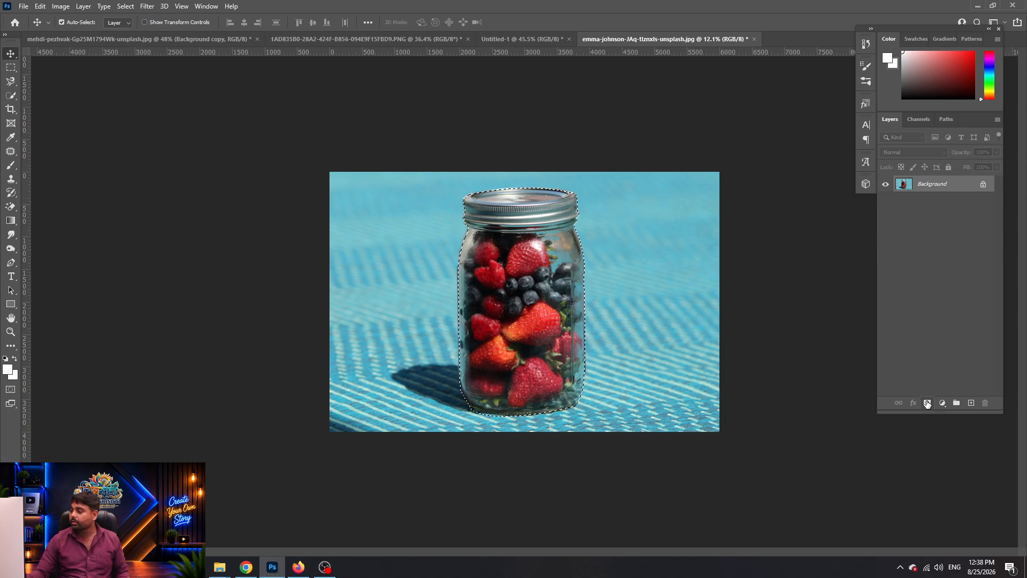
Re-apply the mask, test a move, undo and deselect, then switch to Untitled-1
click(927, 403)
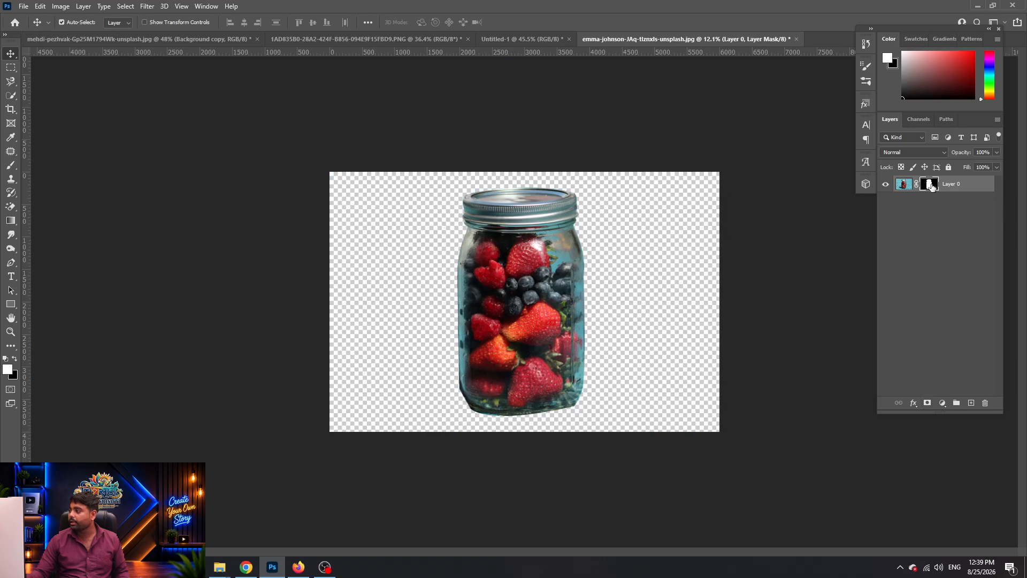
mouse_move(543, 315)
mouse_down()
mouse_move(547, 306)
mouse_move(602, 320)
mouse_move(527, 309)
mouse_up()
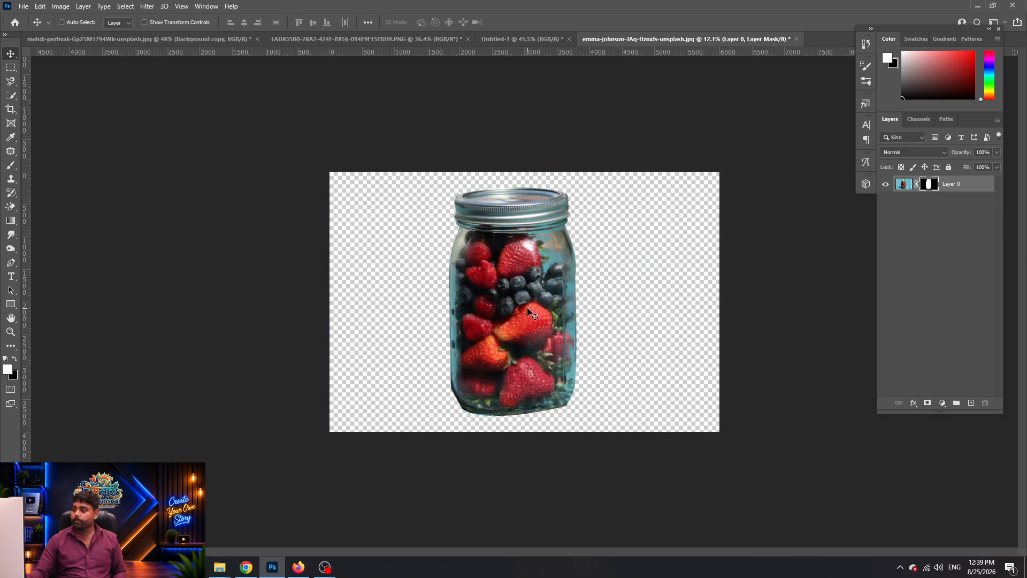
key(ctrl+z)
key(ctrl+z)
key(ctrl+z)
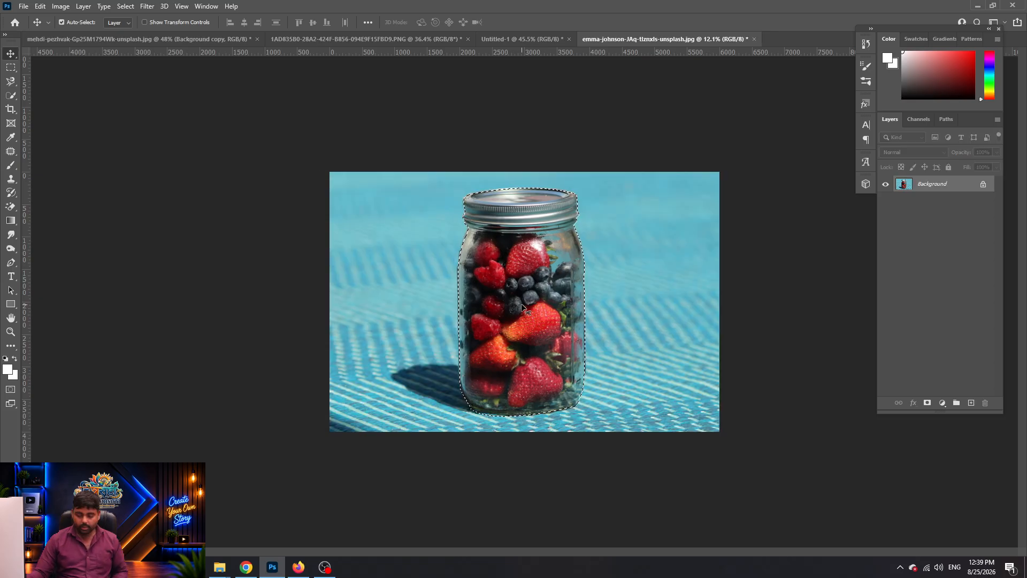
key(ctrl+d)
scroll(512, 297, down, 1)
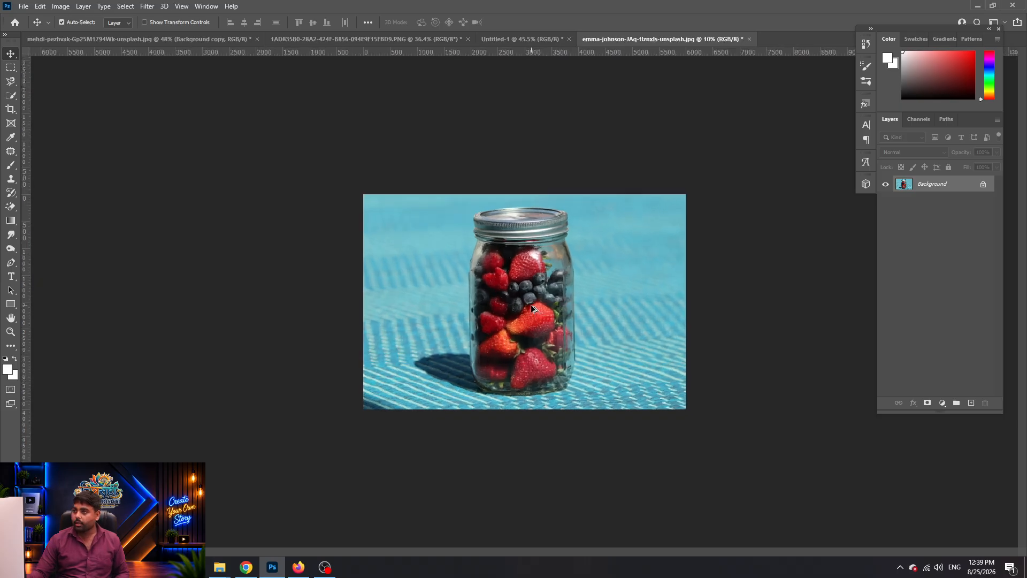
key(ctrl+shift+Tab)
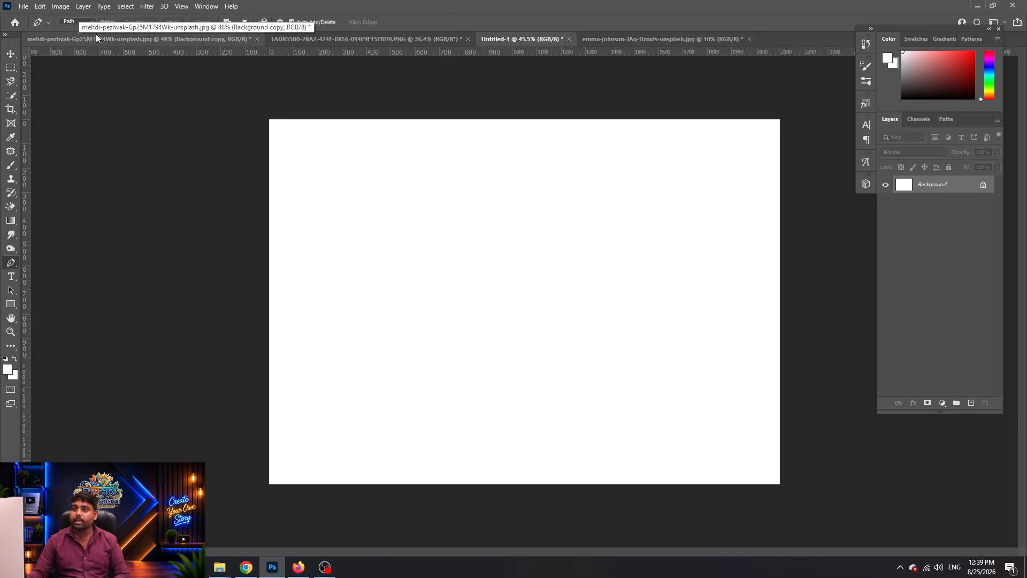
Set the Pen to Shape mode and draw a closed three-anchor curved shape
key(p)
click(88, 20)
click(92, 29)
click(360, 285)
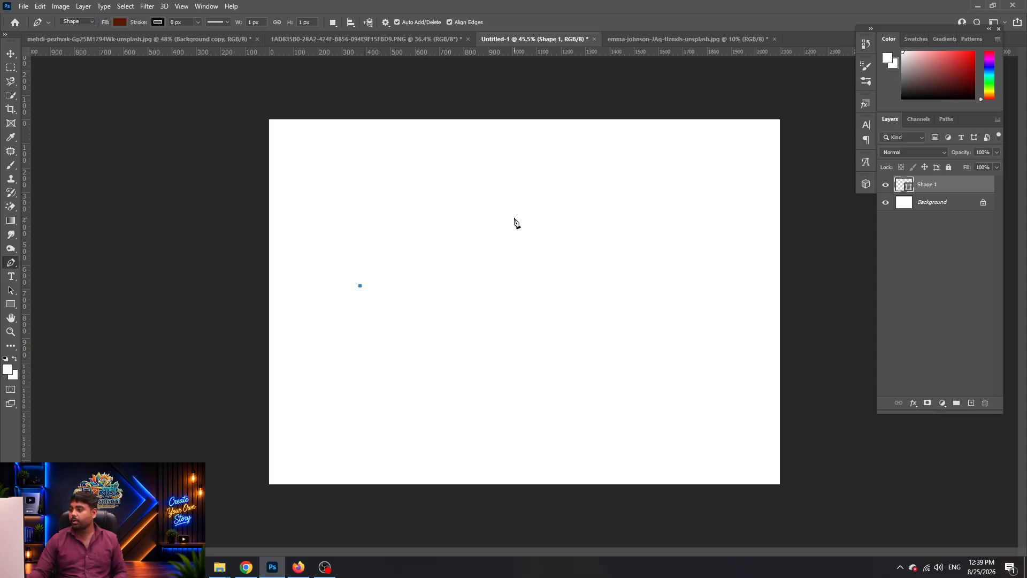
drag(596, 245, 738, 352)
drag(661, 344, 503, 348)
click(360, 286)
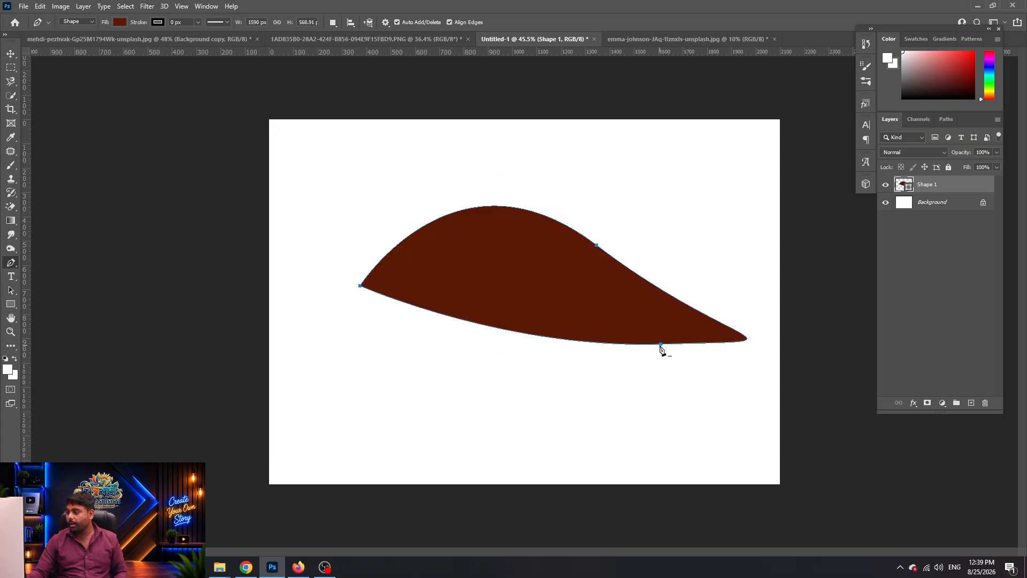
Reshape the shape's curves into a teardrop and finish editing the outline
drag(660, 344, 570, 299)
key(ctrl+z)
drag(662, 344, 650, 340)
key(ctrl+z)
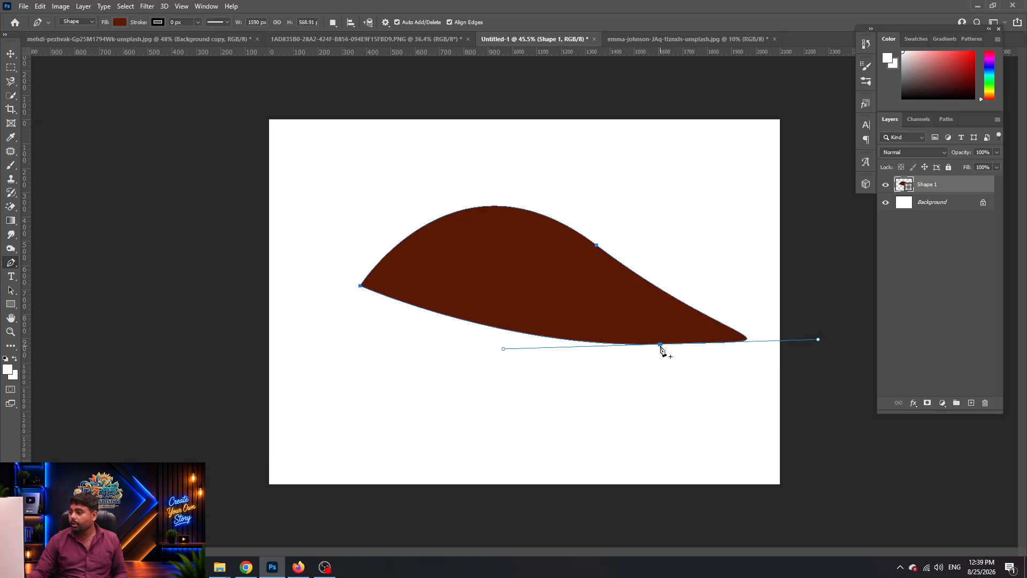
drag(662, 345, 879, 452)
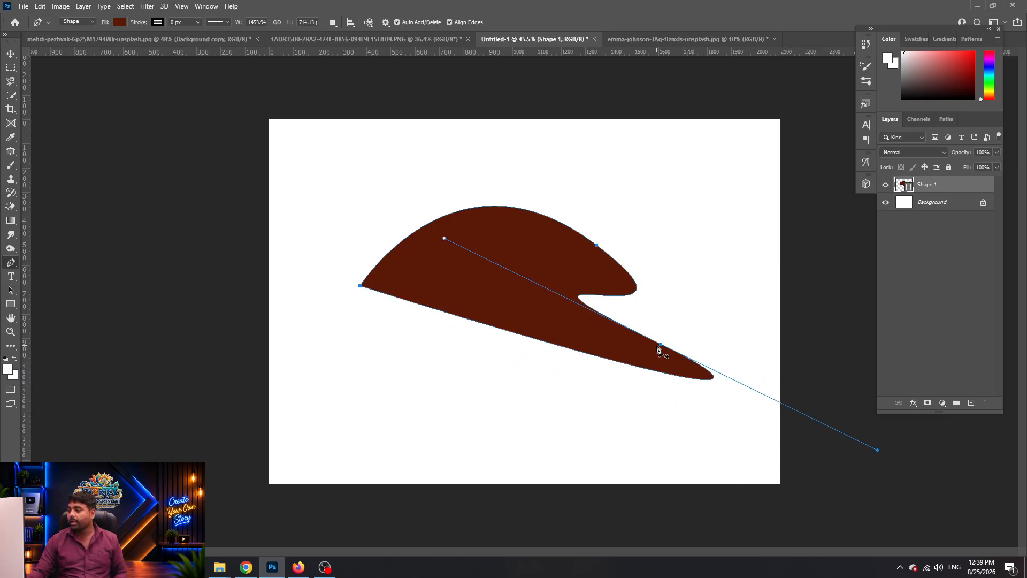
drag(661, 346, 620, 176)
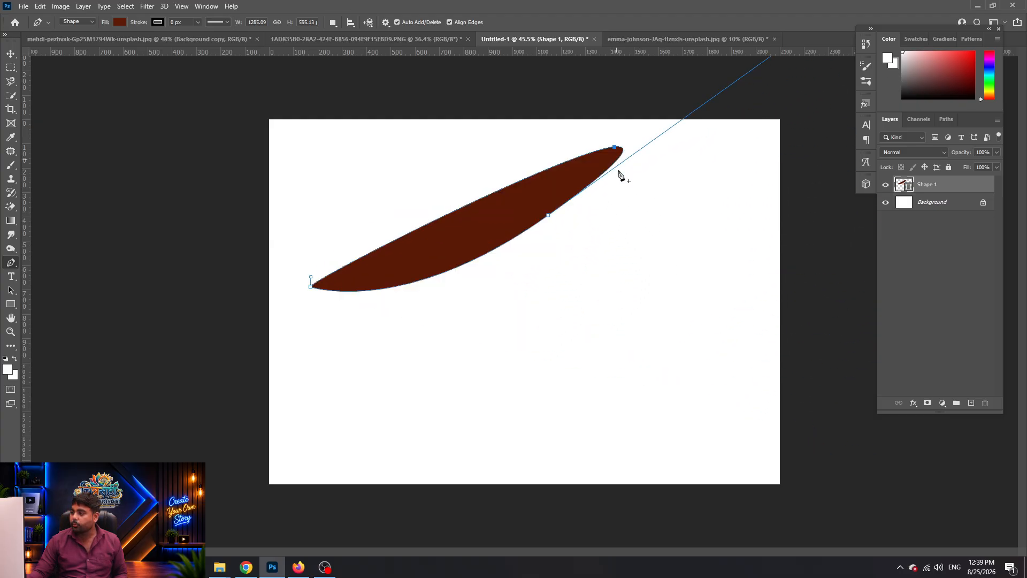
drag(548, 215, 723, 523)
key(ctrl+z)
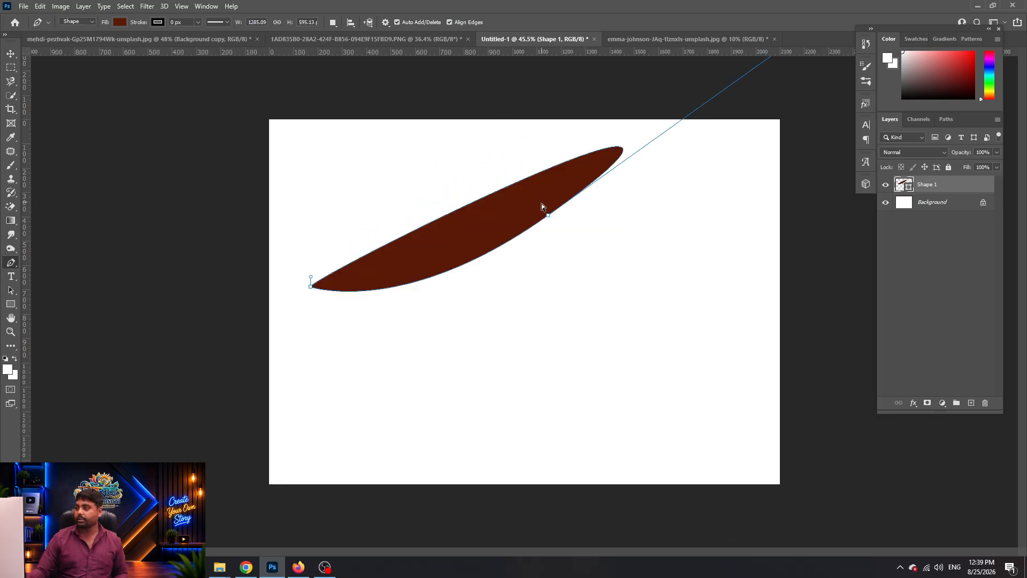
drag(548, 215, 588, 365)
key(Return)
Move the teardrop down-right, cancel a trial Free Transform, then delete the shape layer
key(v)
drag(469, 247, 520, 307)
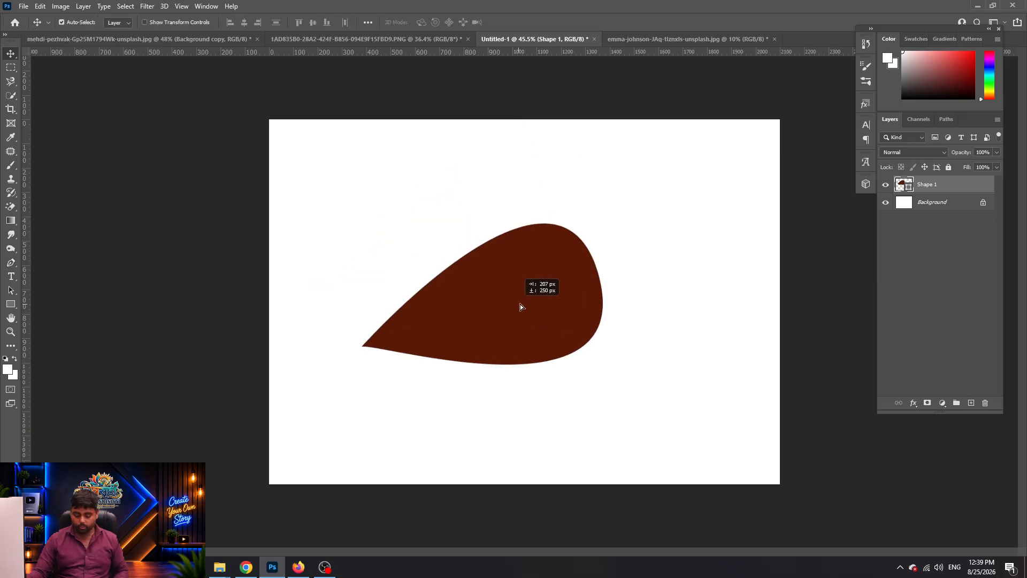
key(ctrl+t)
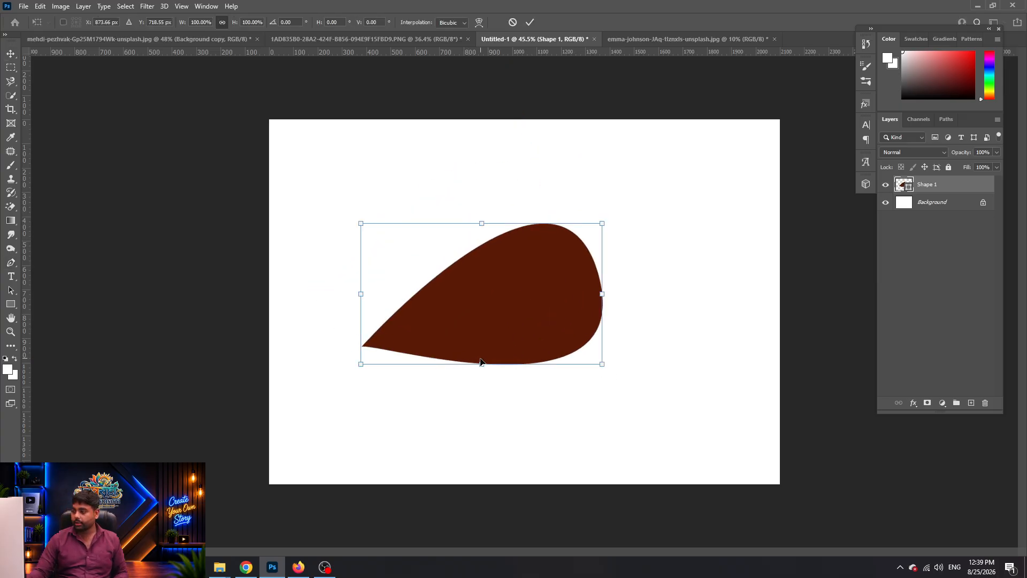
drag(483, 366, 519, 249)
key(ctrl+z)
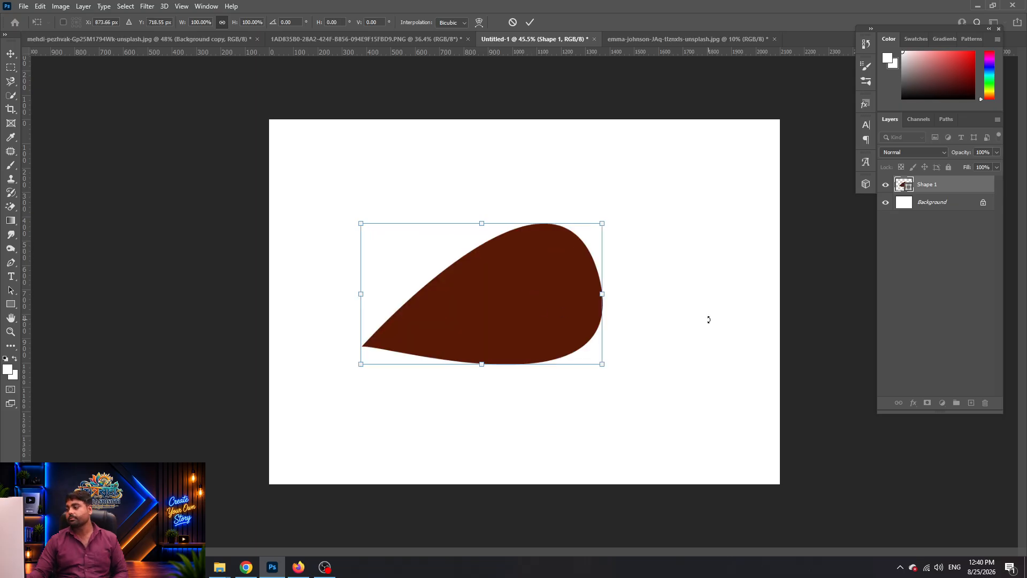
key(Escape)
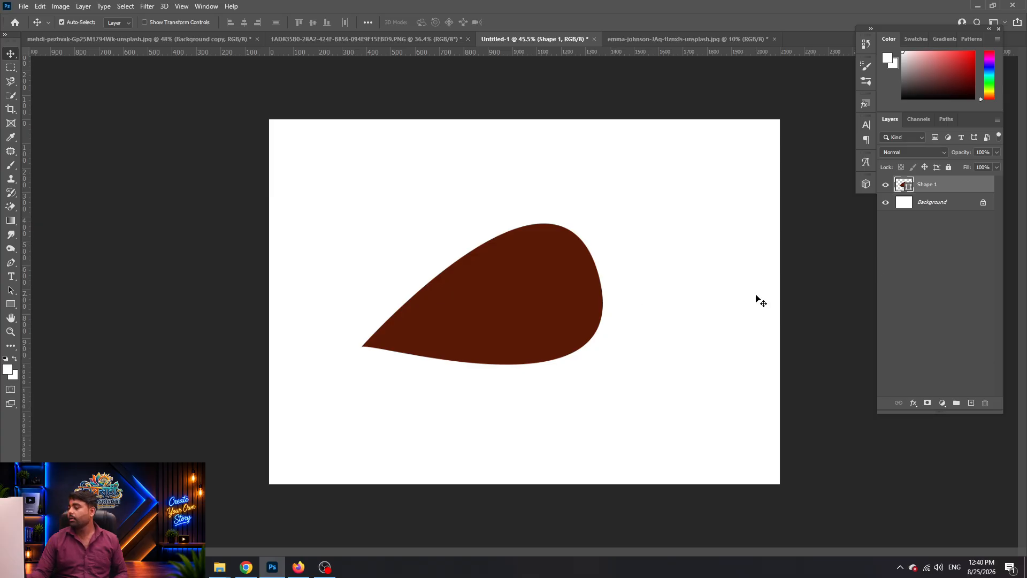
key(Delete)
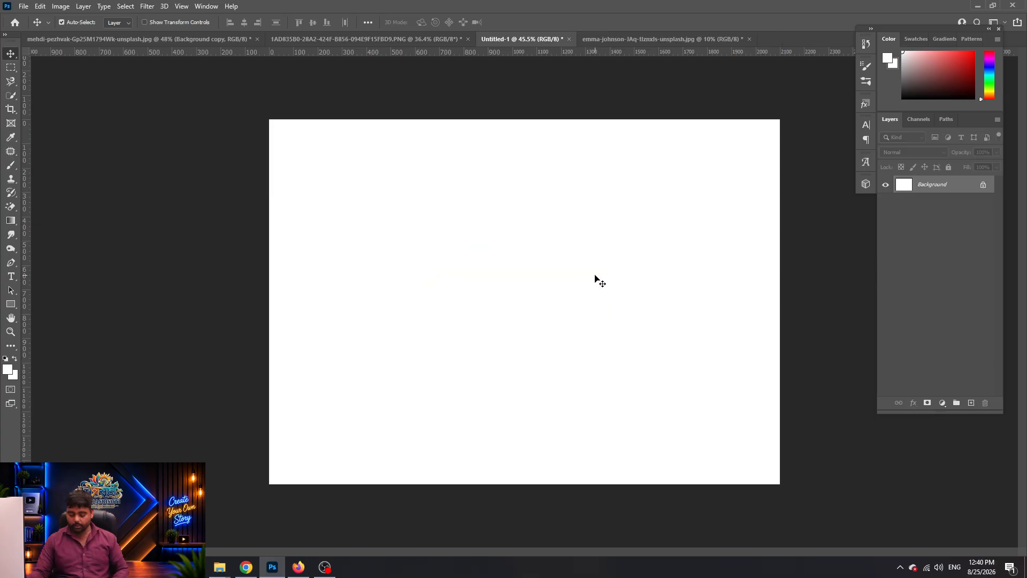
Draw a closed seven-corner polygon path with the Pen in Path mode
key(p)
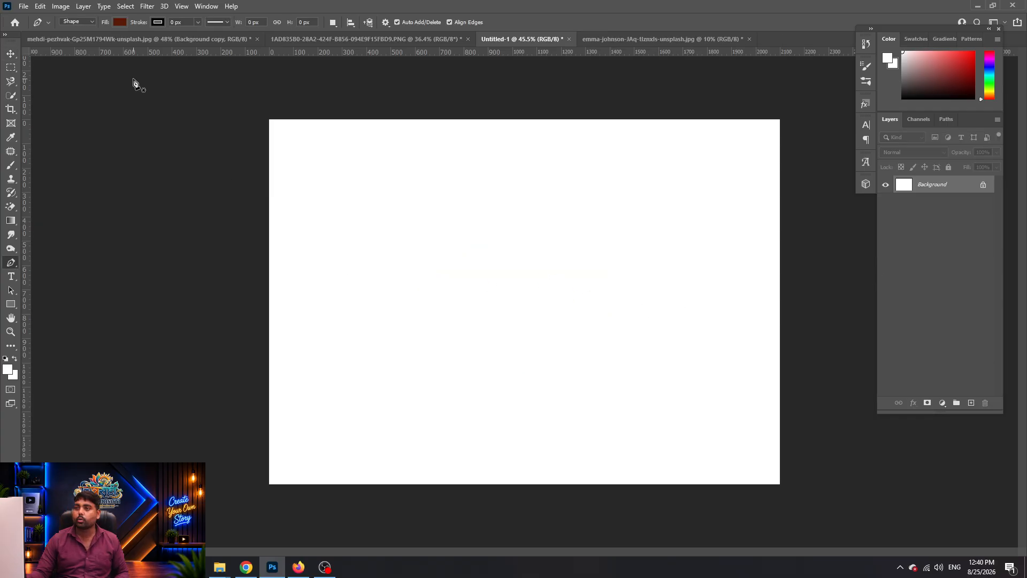
click(74, 38)
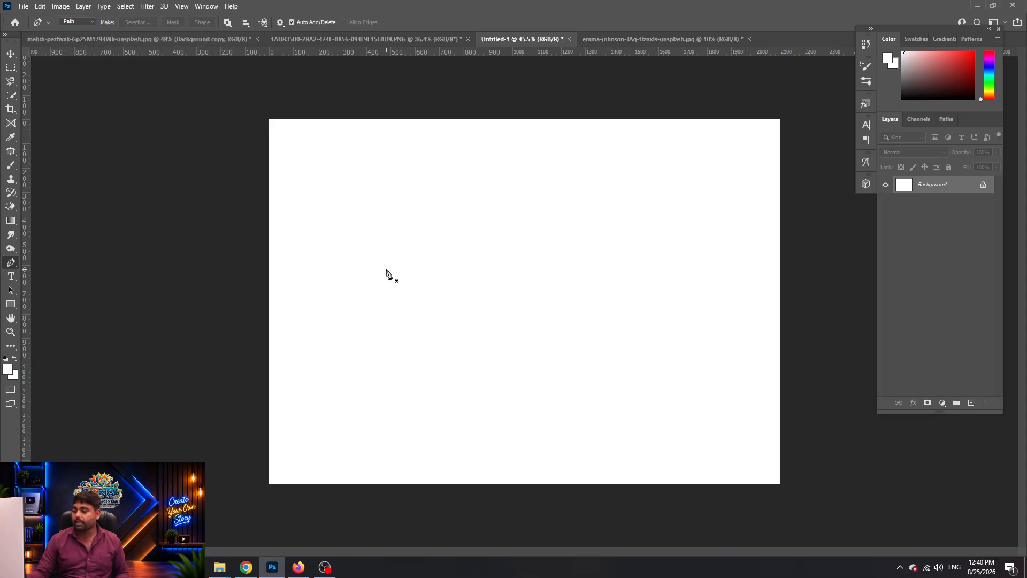
click(435, 233)
click(604, 193)
click(661, 307)
click(667, 387)
click(534, 396)
click(420, 398)
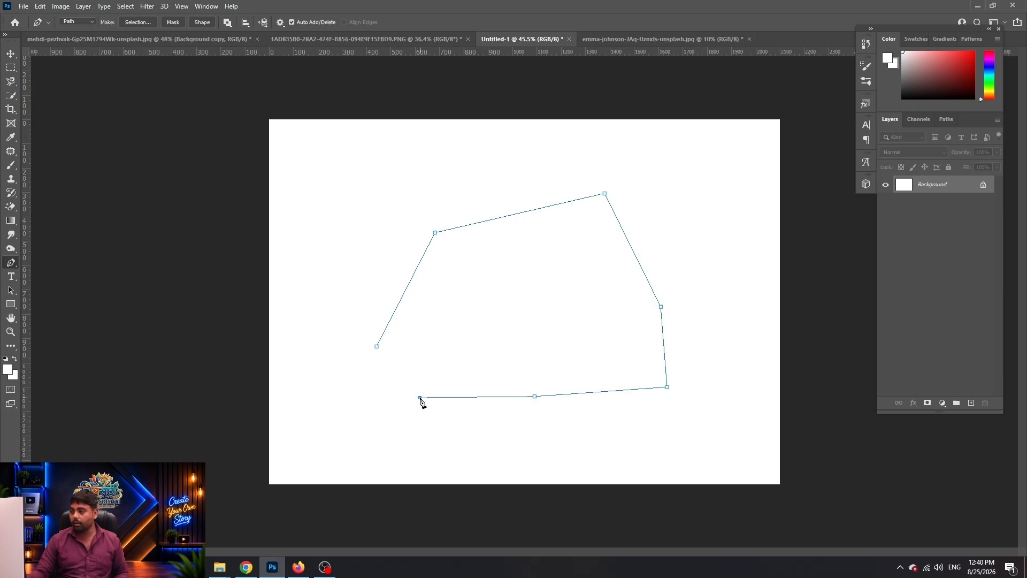
click(378, 347)
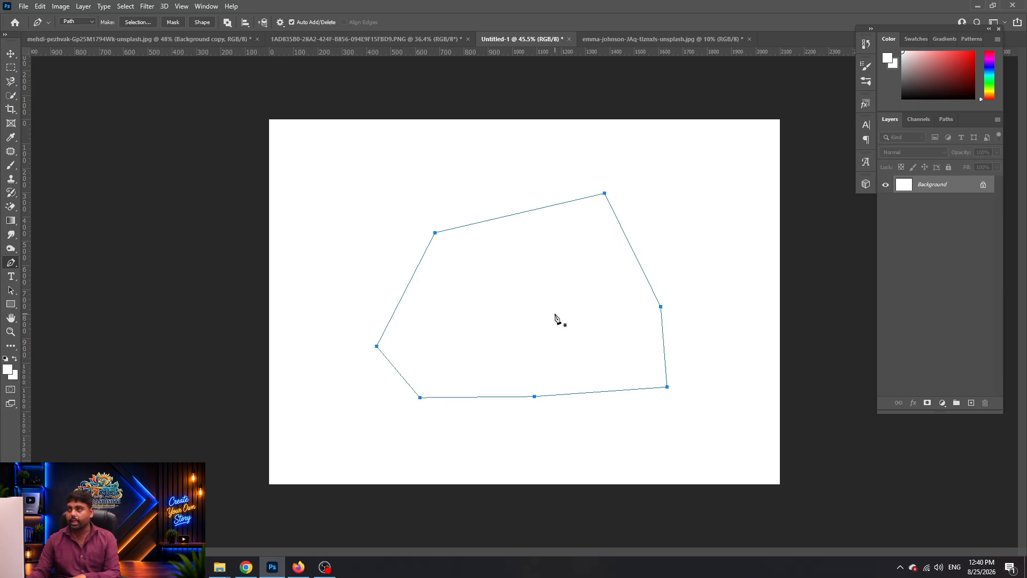
Load the polygon path as a selection, deselect it, and draw a first rectangular marquee
key(Escape)
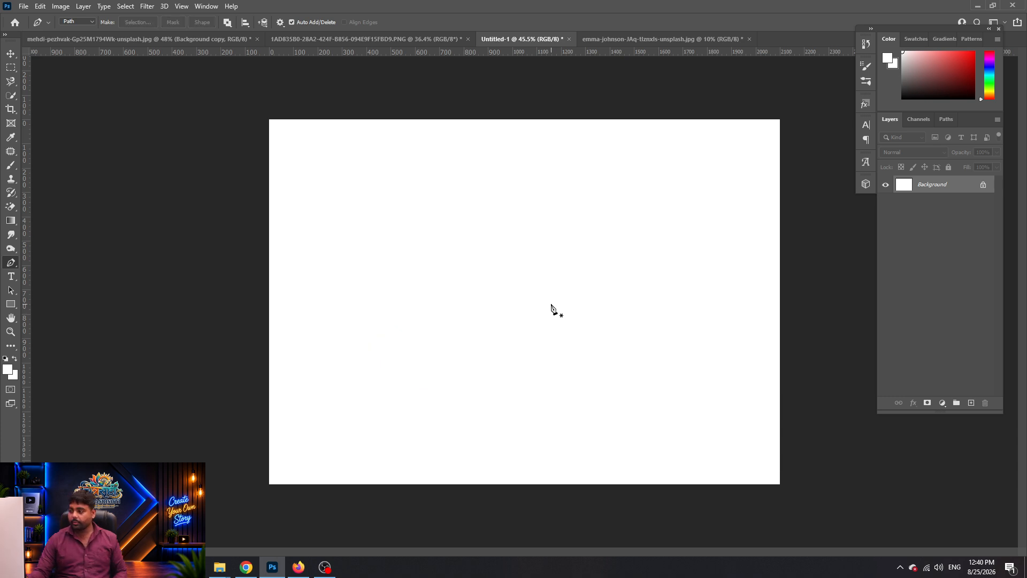
key(ctrl+z)
key(ctrl+Return)
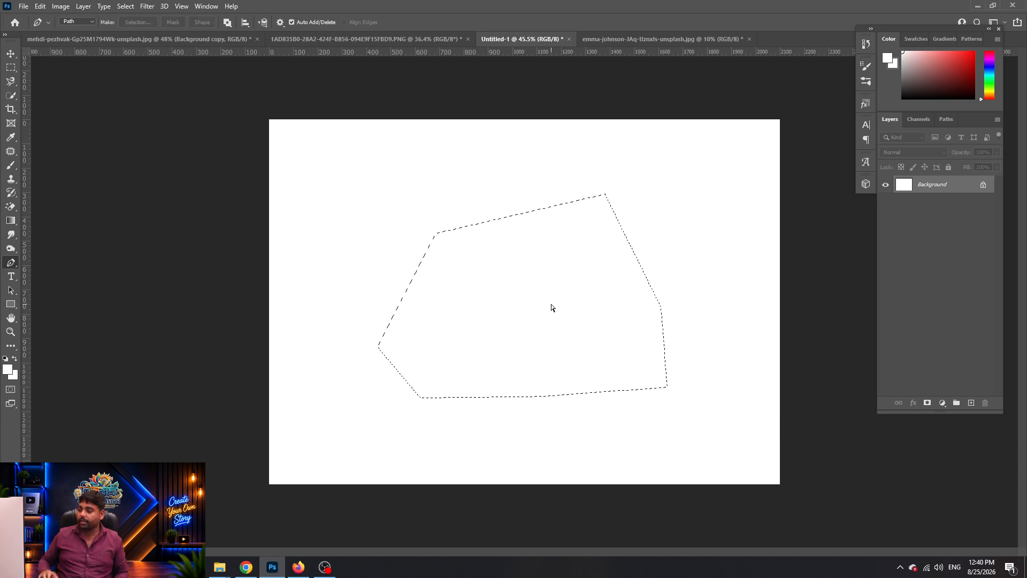
key(ctrl+d)
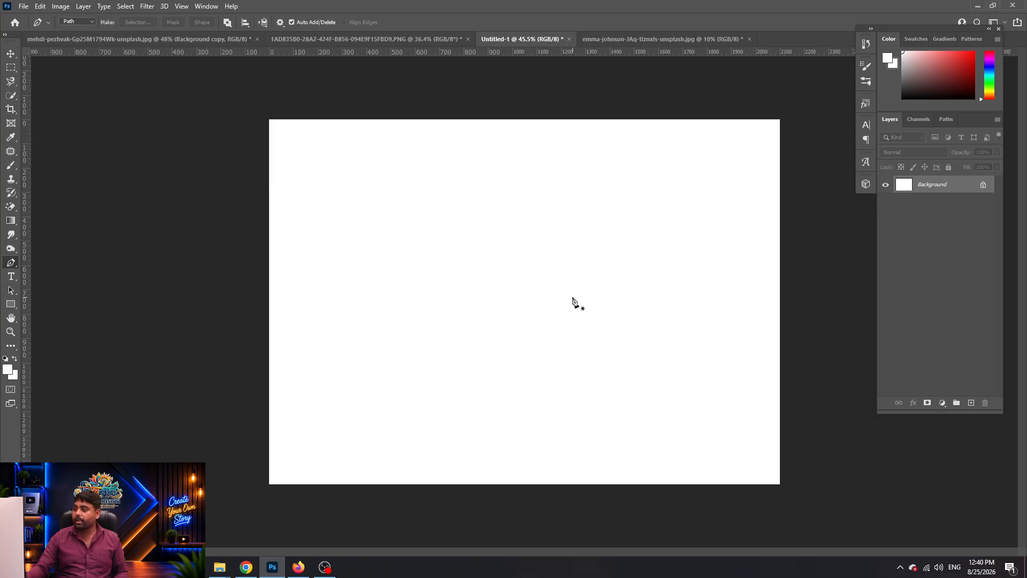
key(m)
mouse_move(361, 188)
mouse_down()
mouse_move(484, 390)
mouse_move(519, 411)
mouse_up()
Add five more rectangles to the marquee selection, extending it down and right into a stepped shape
drag(639, 241, 437, 365)
mouse_move(363, 143)
mouse_down()
mouse_move(497, 366)
mouse_move(507, 365)
mouse_up()
drag(589, 178, 508, 325)
drag(611, 455, 401, 173)
drag(696, 342, 525, 415)
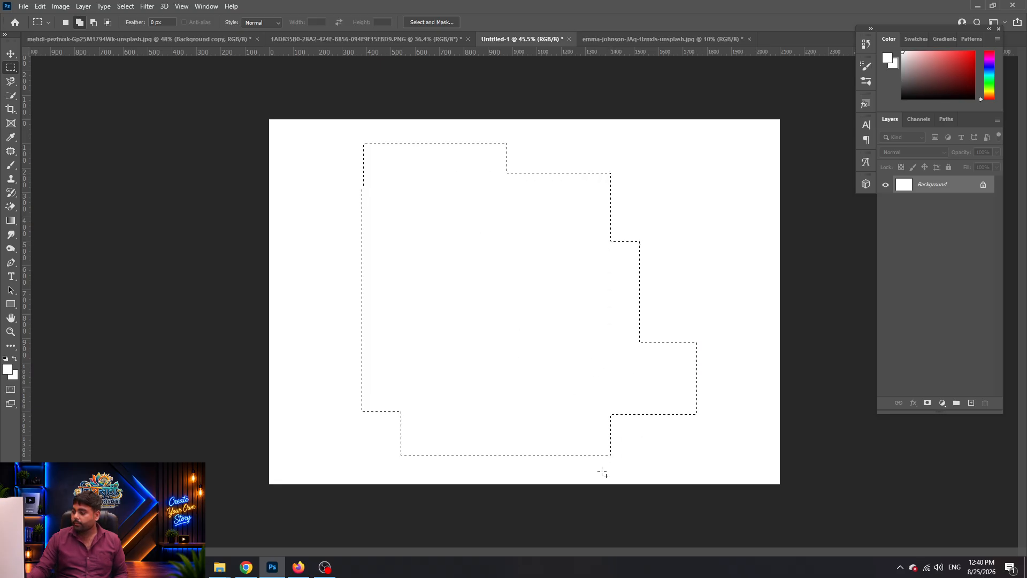
scroll(526, 318, down, 2)
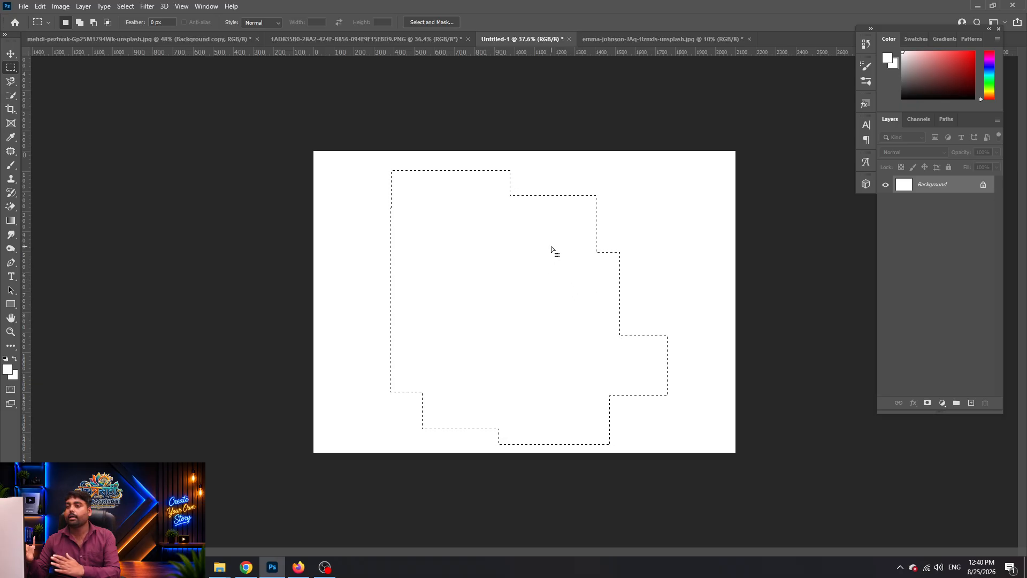
key(p)
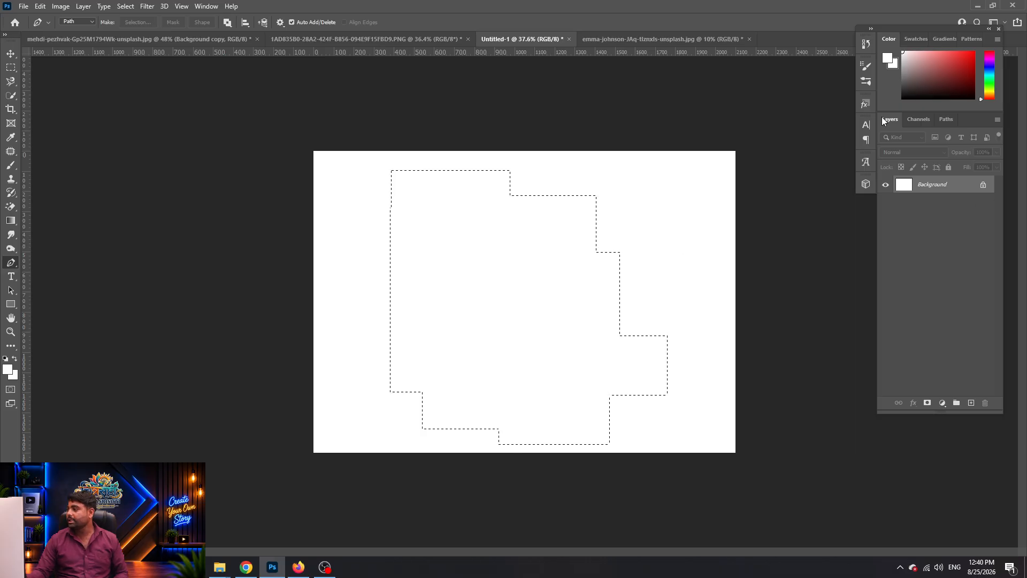
Make a Work Path from the stepped selection in the Paths panel and reload it as a selection
click(919, 120)
click(950, 120)
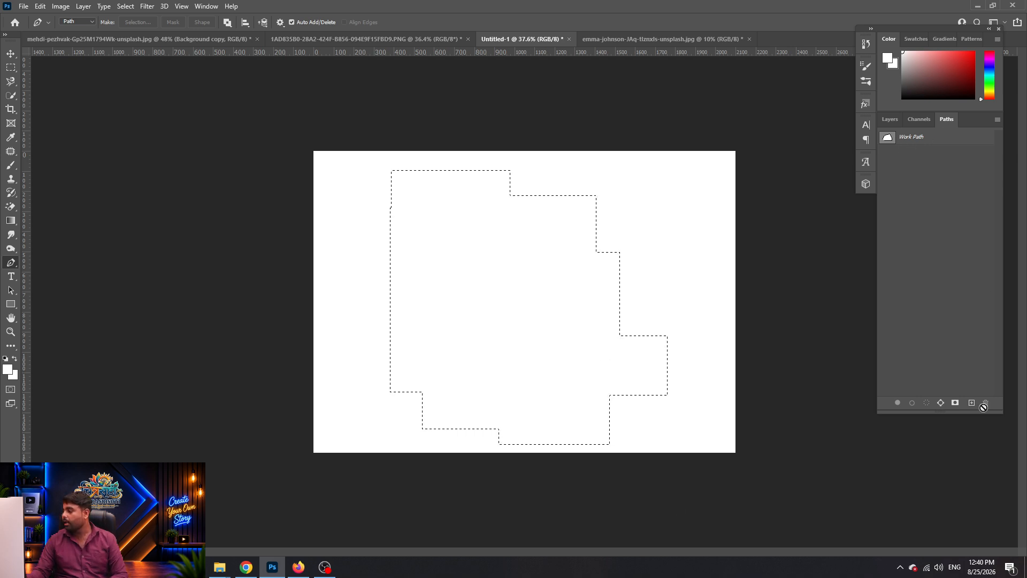
click(941, 404)
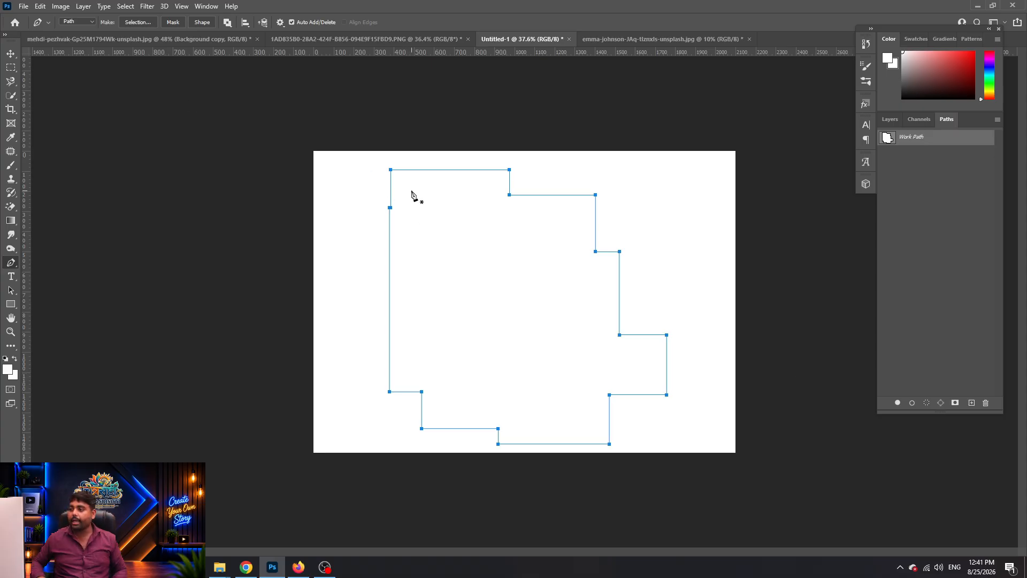
key(ctrl+Return)
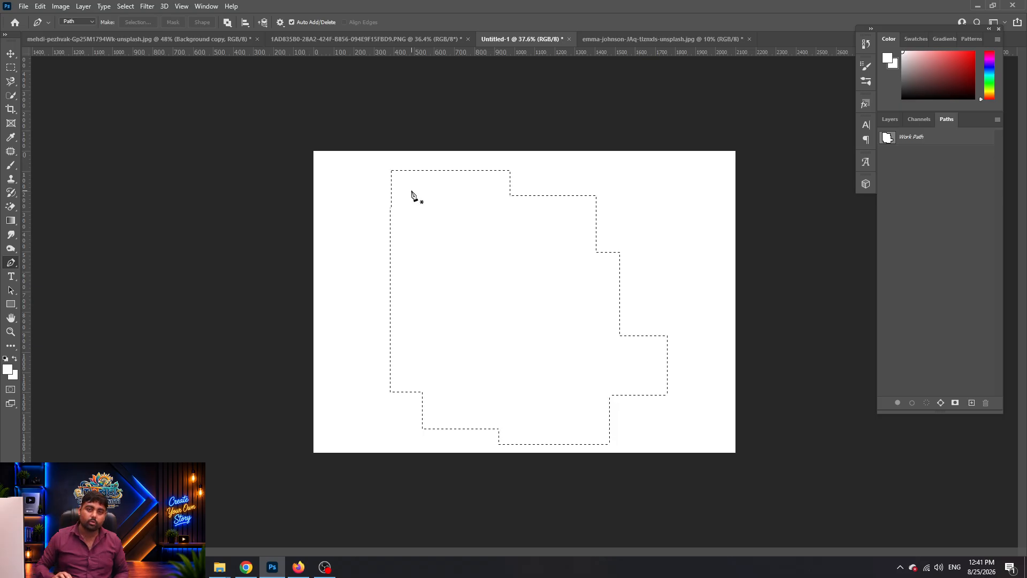